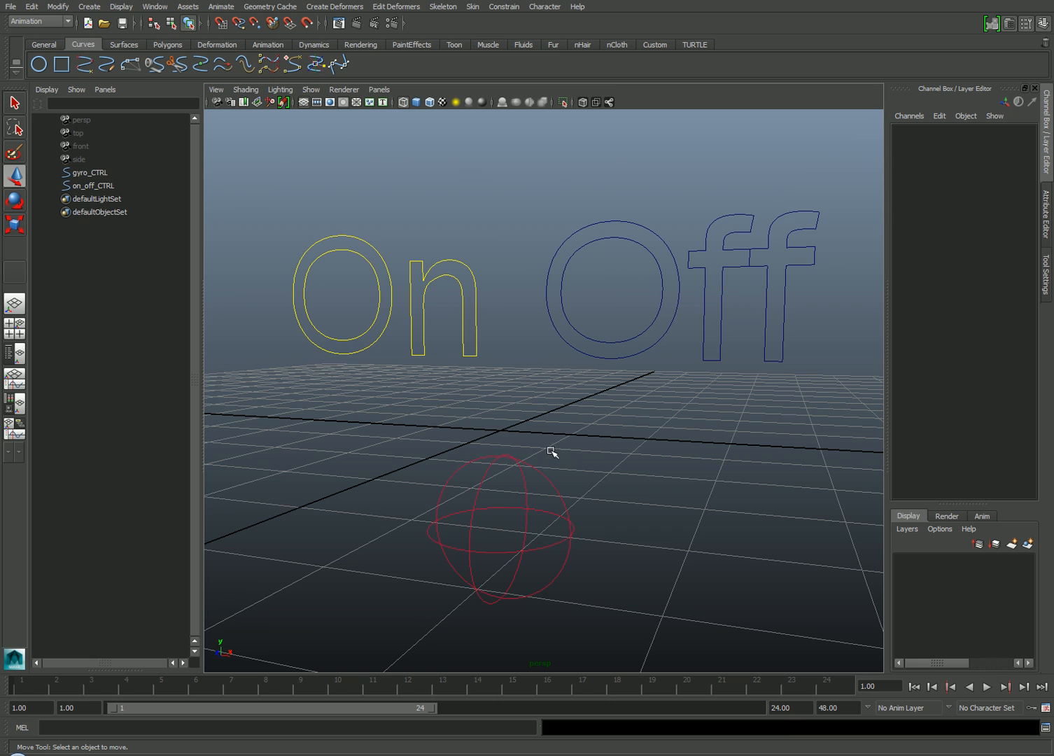
- Inspect the existing gyro_CTRL and on_off_CTRL curves by selecting each in turn
{"action": "left_click", "coordinate": [554, 488]}
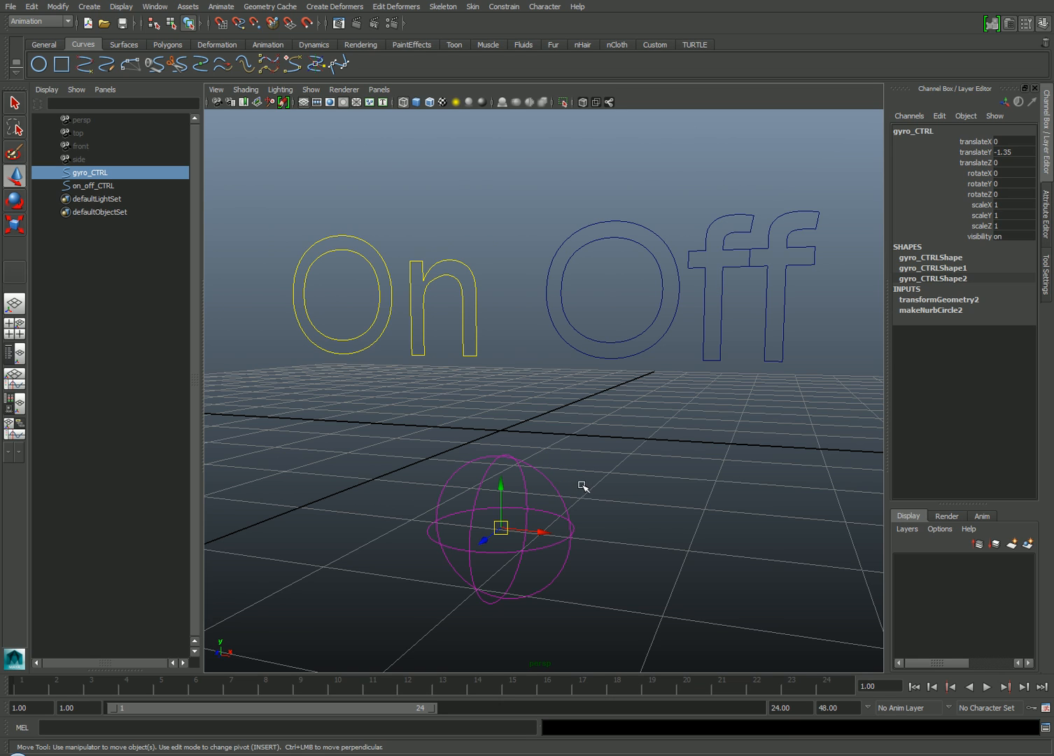
{"action": "left_click", "coordinate": [503, 556]}
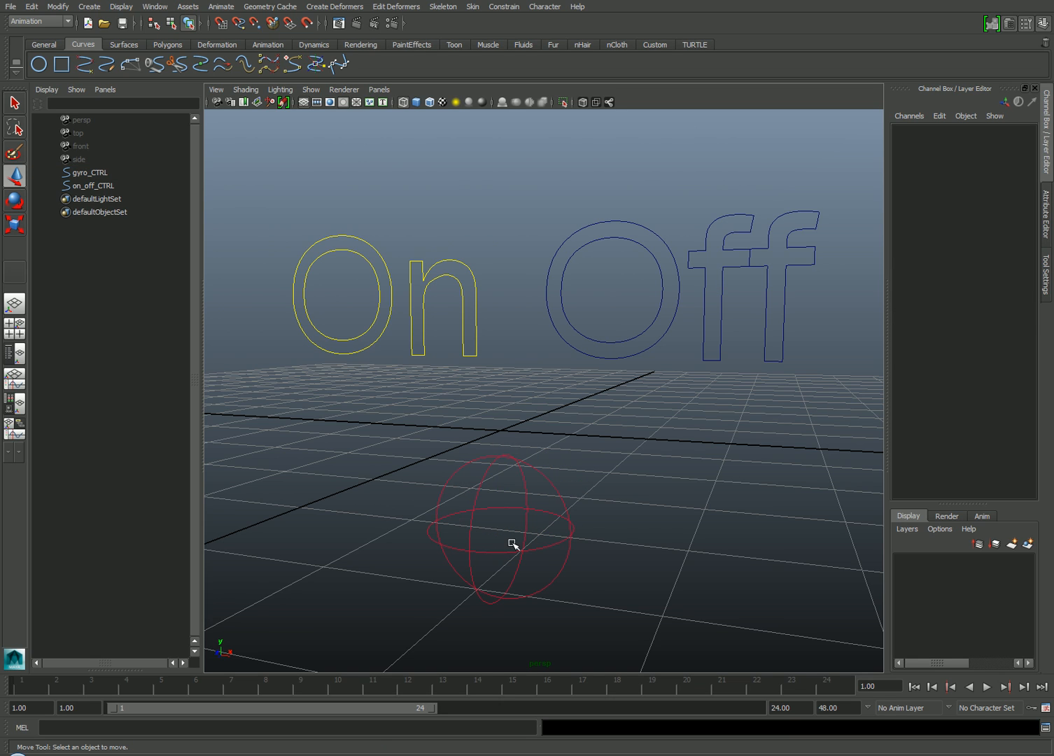
{"action": "left_click_drag", "start_coordinate": [430, 348], "coordinate": [496, 371]}
{"action": "left_click", "coordinate": [495, 371]}
{"action": "left_click", "coordinate": [105, 186]}
{"action": "middle_click_drag", "start_coordinate": [105, 185], "coordinate": [95, 181]}
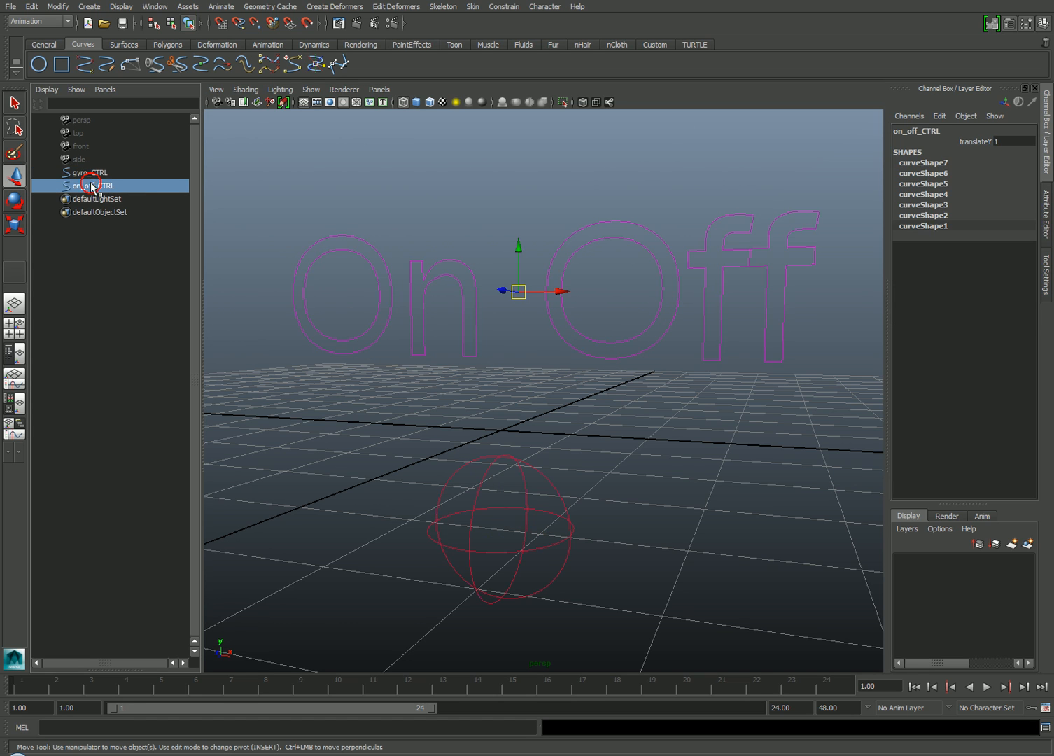
- Delete the gyro_CTRL and on_off_CTRL curves from the scene
{"action": "left_click", "coordinate": [400, 217]}
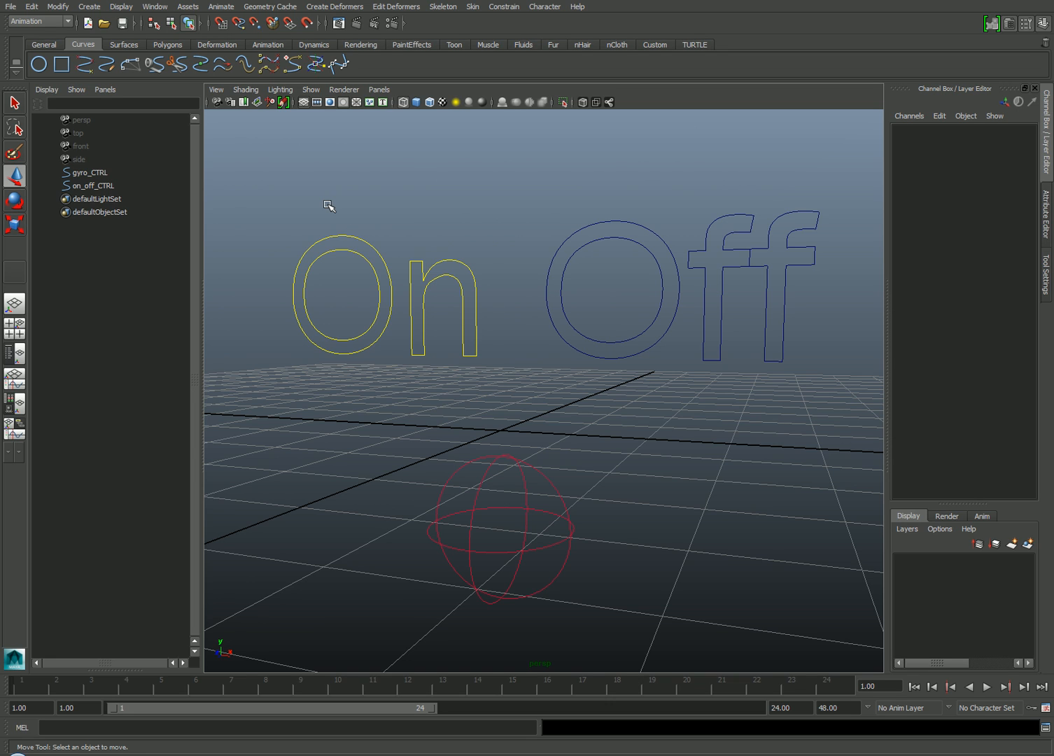
{"action": "left_click_drag", "start_coordinate": [365, 259], "coordinate": [754, 538]}
{"action": "key", "text": "Delete"}
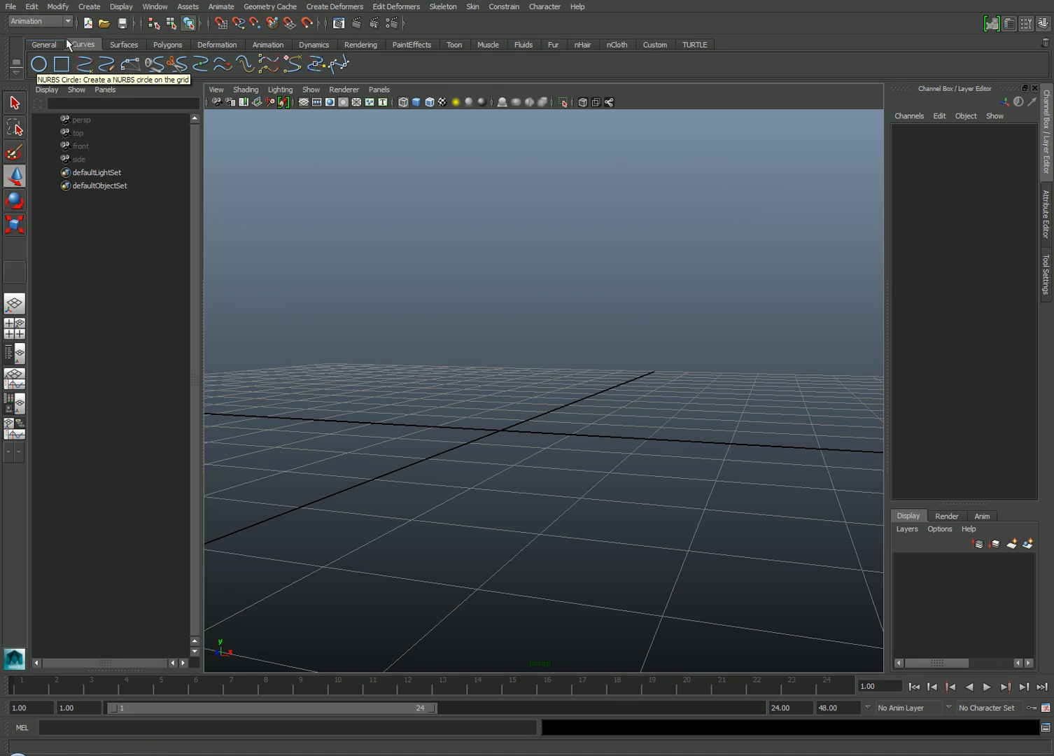
- Create three identical NURBS circles at the origin, with a radius of 1
{"action": "left_click", "coordinate": [89, 7]}
{"action": "mouse_move", "coordinate": [103, 25]}
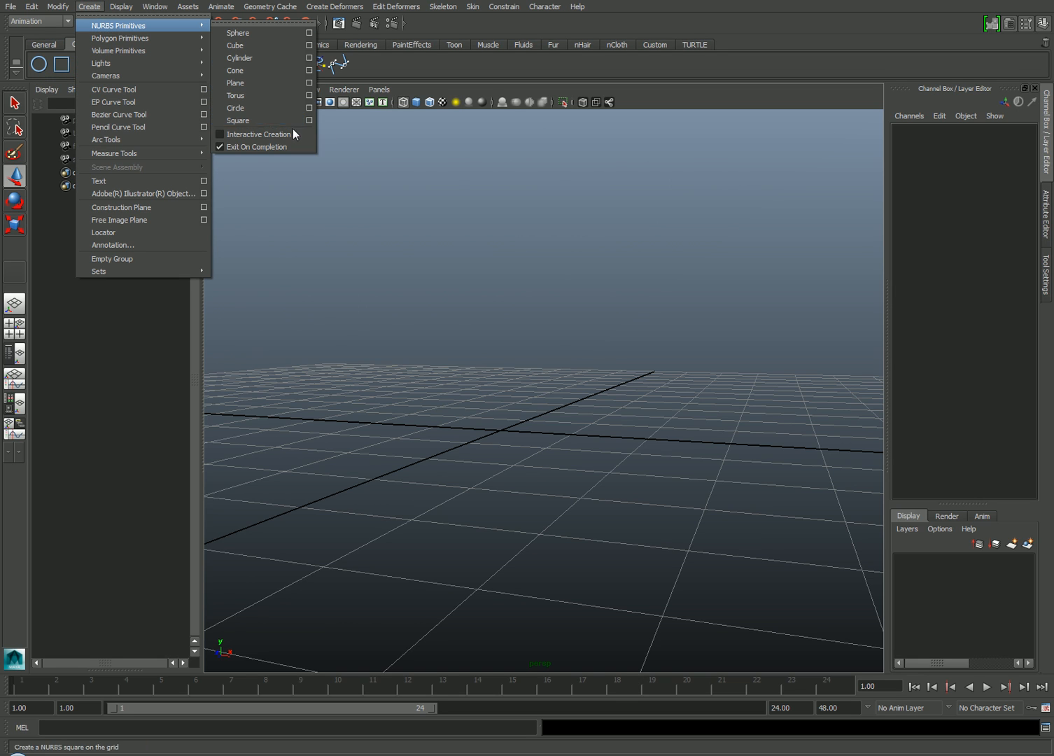
{"action": "left_click", "coordinate": [40, 63]}
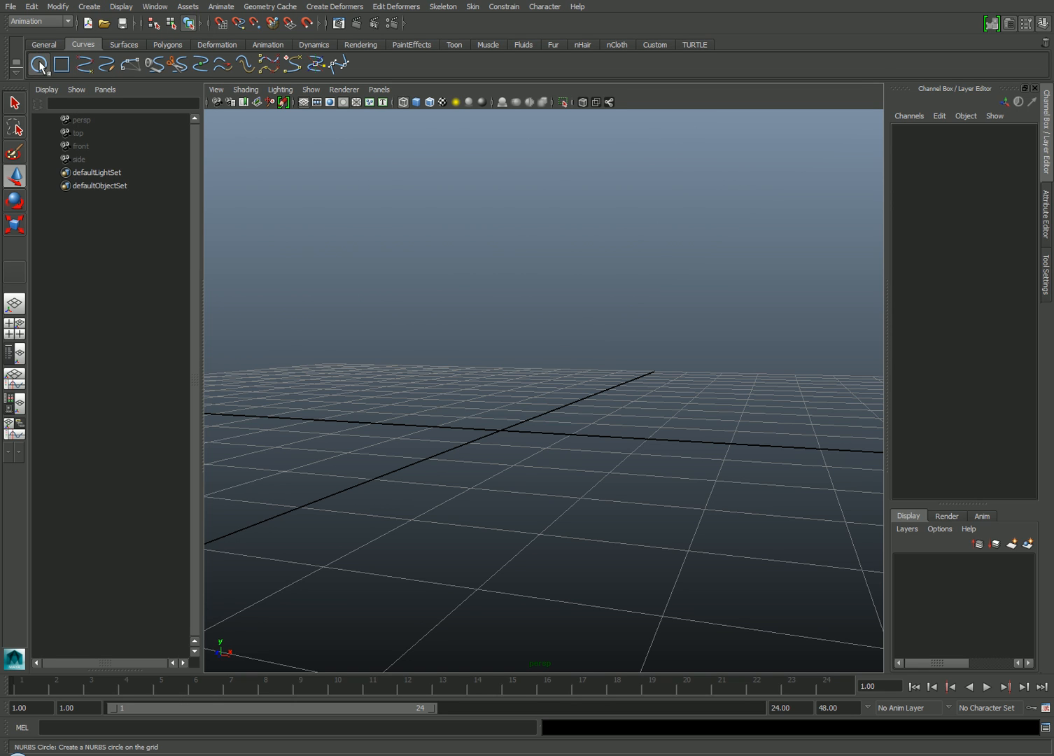
{"action": "left_click", "coordinate": [40, 64]}
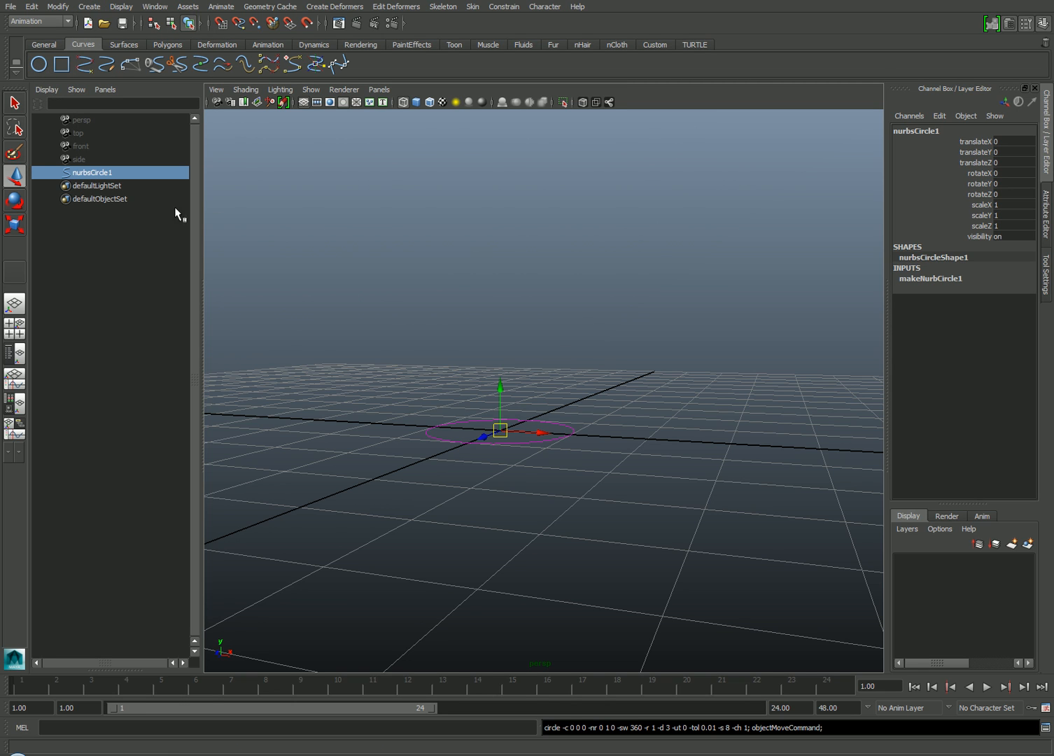
{"action": "right_click_drag", "start_coordinate": [379, 273], "coordinate": [469, 283], "text": "alt"}
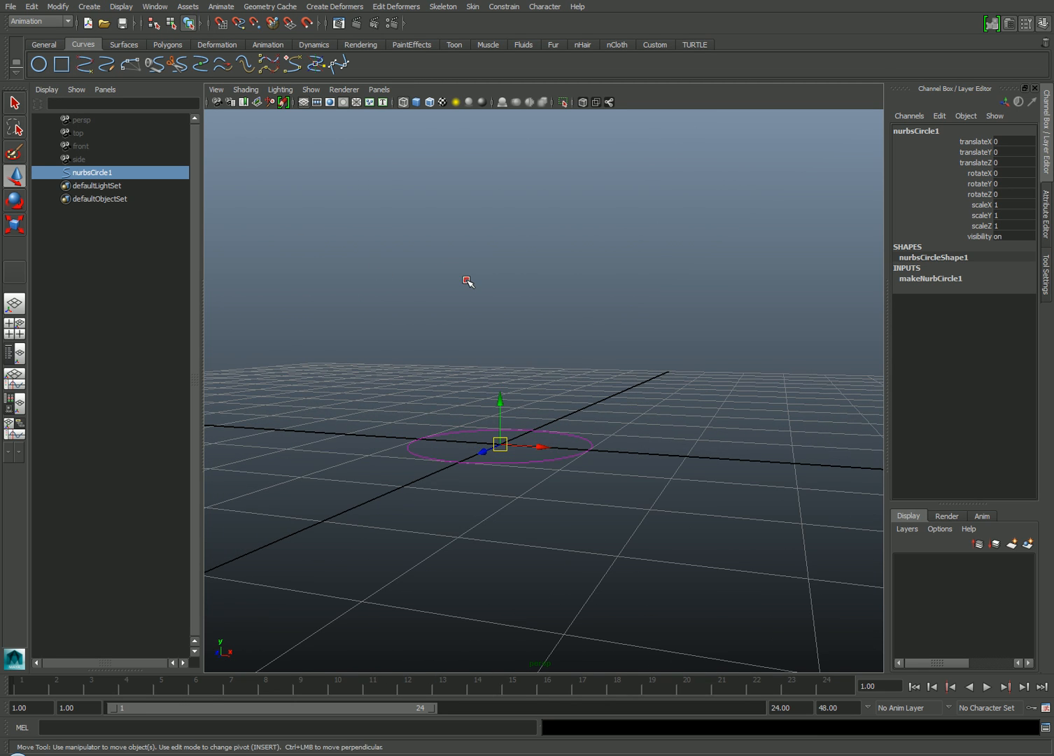
{"action": "key", "text": "g"}
{"action": "key", "text": "g"}
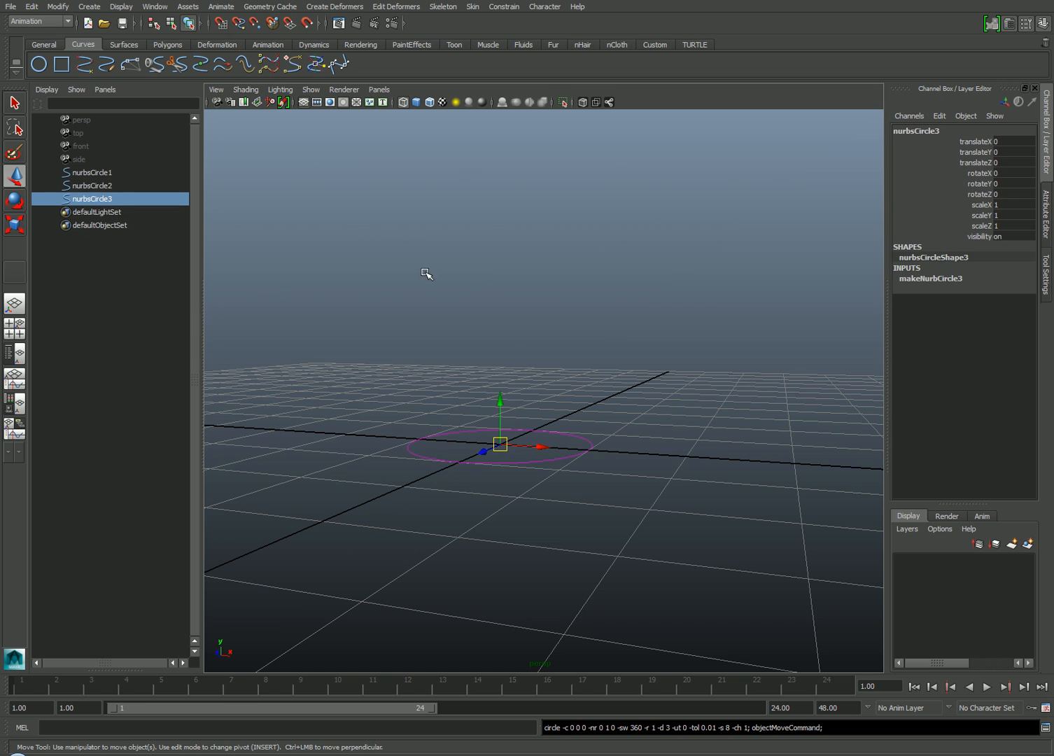
- Set the rotateX of nurbsCircle2 to 90
{"action": "left_click", "coordinate": [95, 185]}
{"action": "left_click", "coordinate": [1002, 174]}
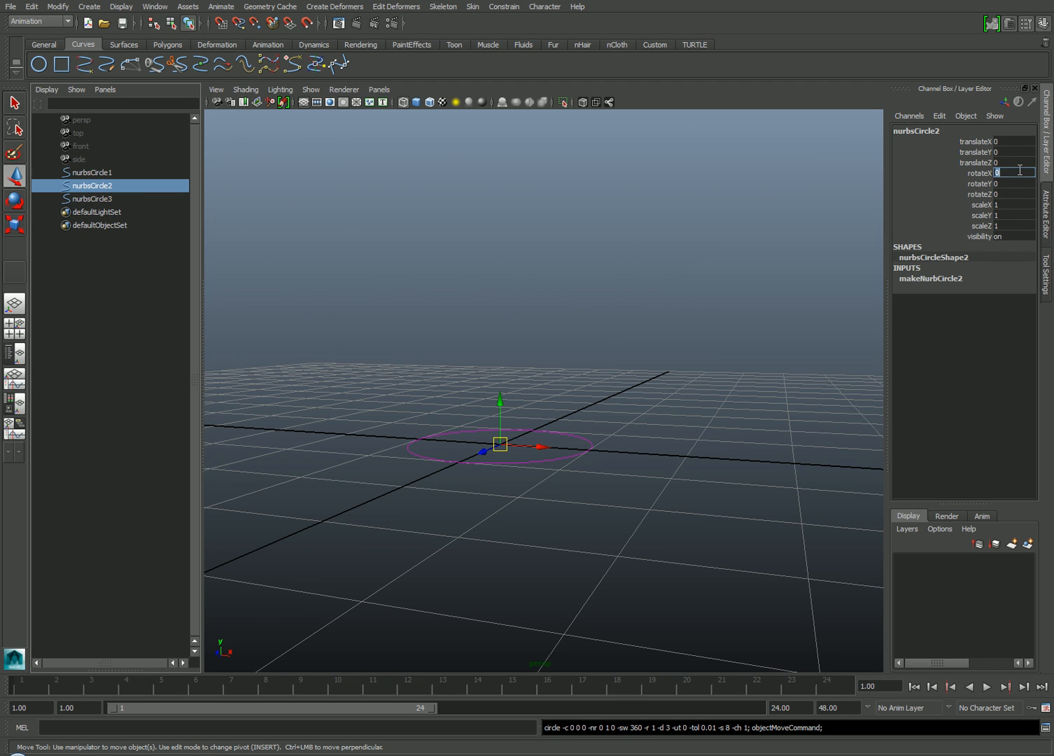
{"action": "type", "text": "90"}
{"action": "key", "text": "Return"}
- Set the rotateZ of nurbsCircle3 to 90
{"action": "left_click", "coordinate": [101, 198]}
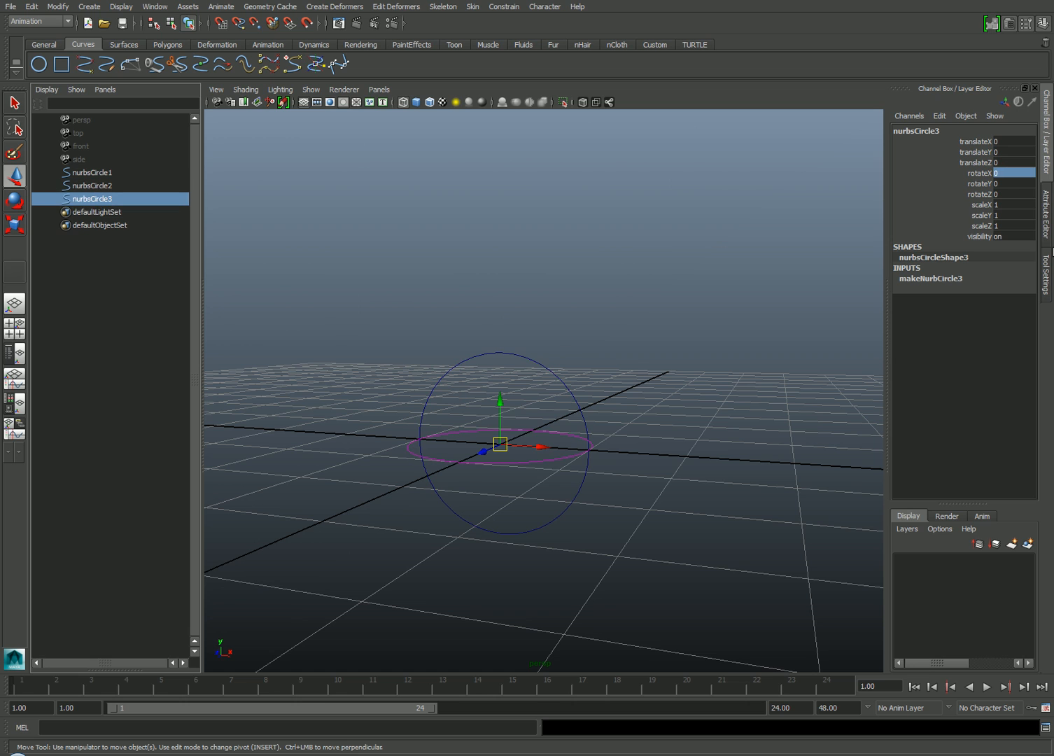
{"action": "left_click", "coordinate": [1021, 195]}
{"action": "type", "text": "90"}
{"action": "key", "text": "Return"}
{"action": "left_click", "coordinate": [635, 336]}
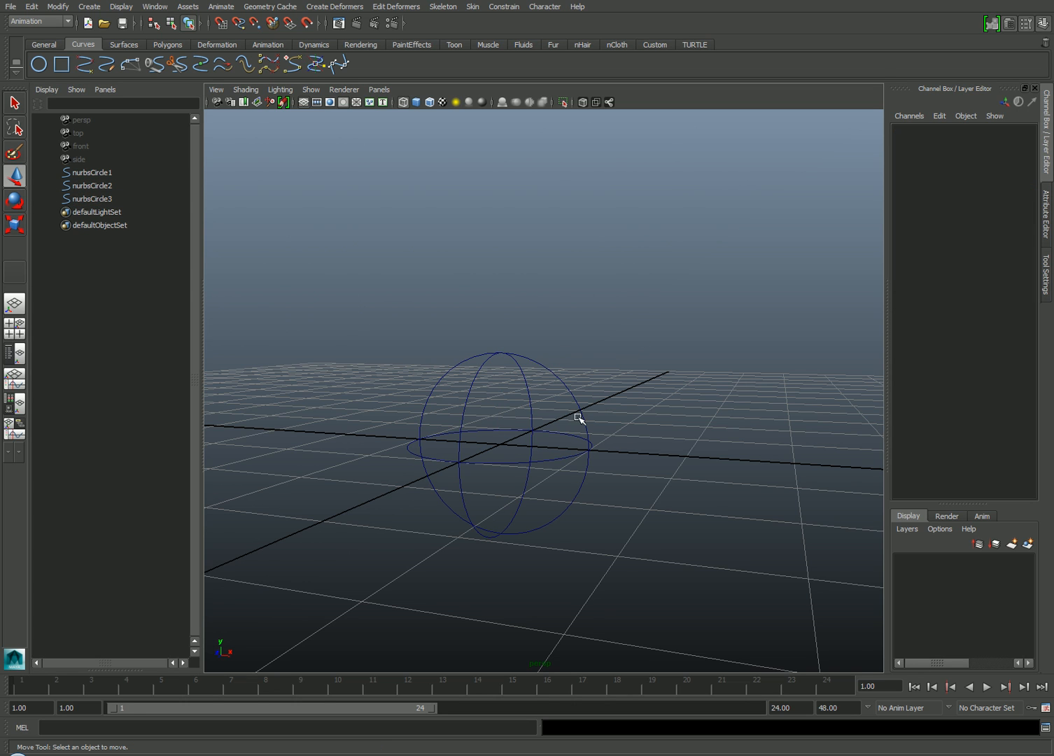
- Freeze the transformations of all three circles and delete their construction history
{"action": "scroll", "coordinate": [620, 382], "scroll_direction": "up", "scroll_amount": 3}
{"action": "left_click_drag", "start_coordinate": [470, 297], "coordinate": [645, 536]}
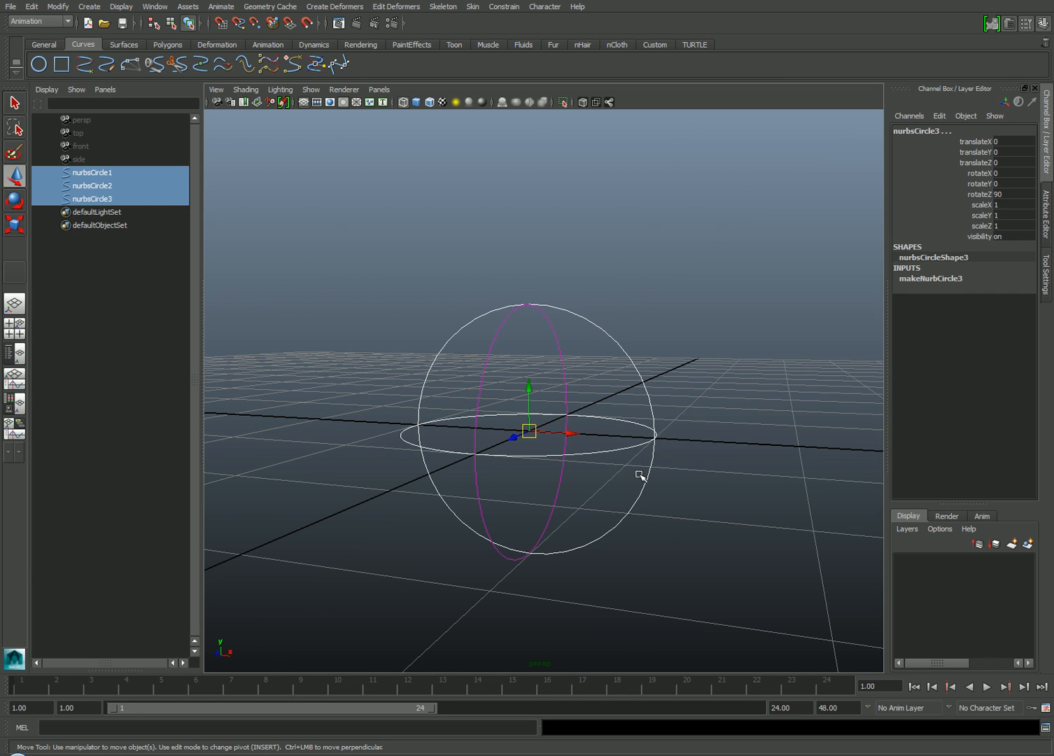
{"action": "left_click", "coordinate": [58, 7]}
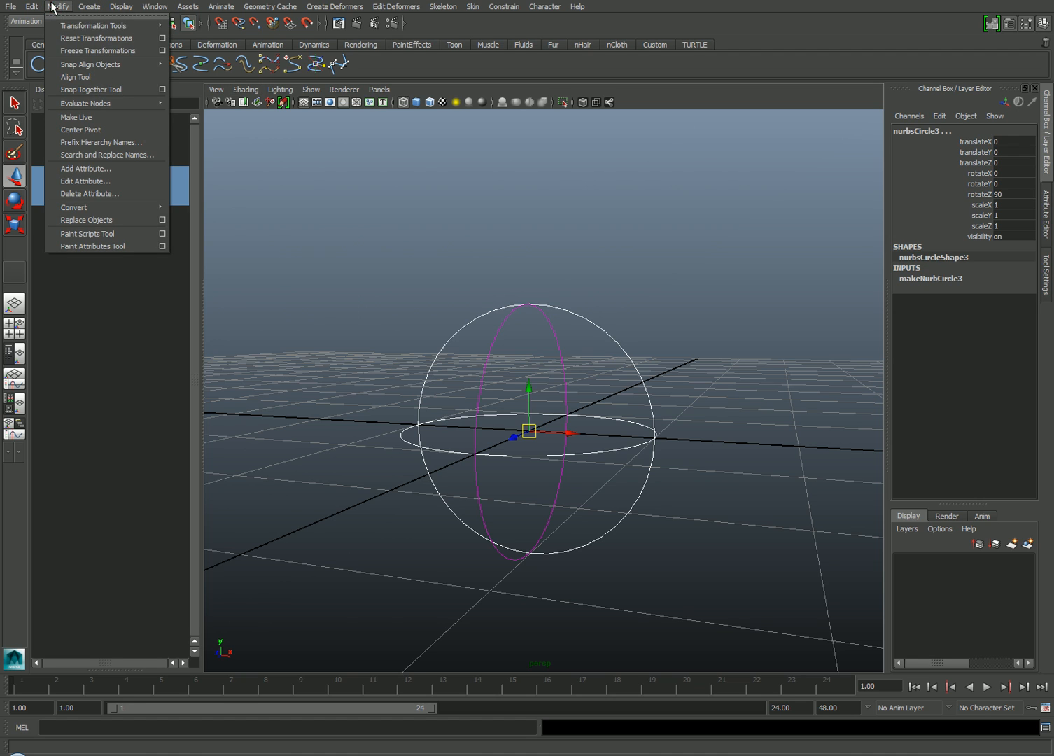
{"action": "left_click", "coordinate": [88, 53]}
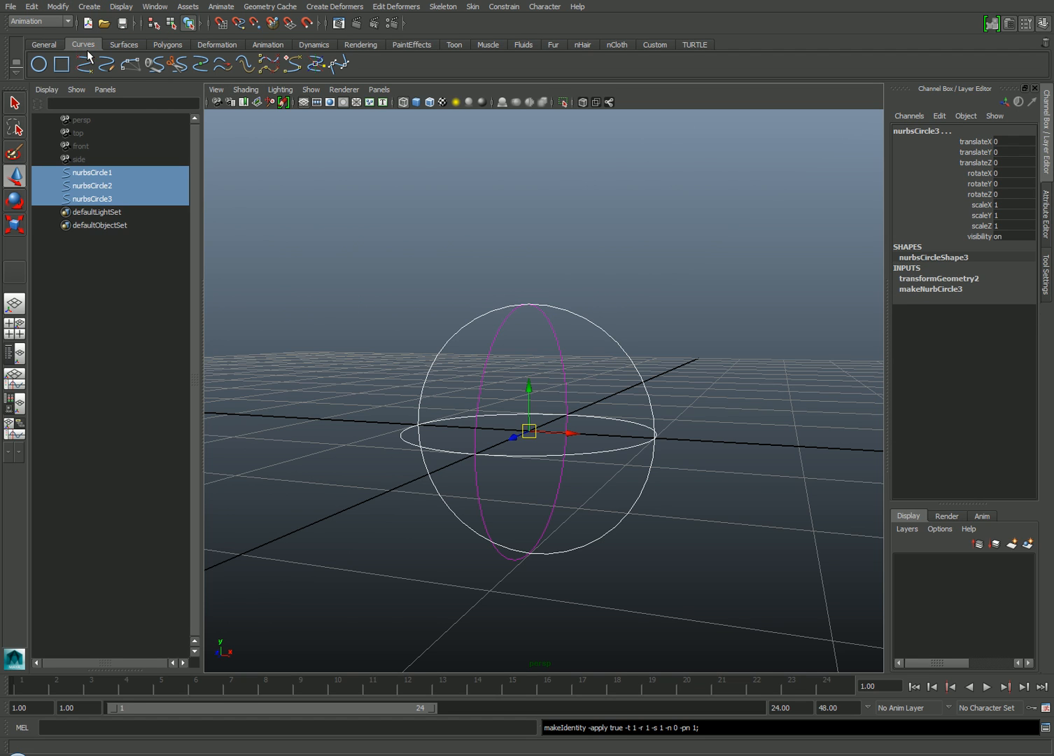
{"action": "left_click", "coordinate": [33, 7]}
{"action": "mouse_move", "coordinate": [161, 142]}
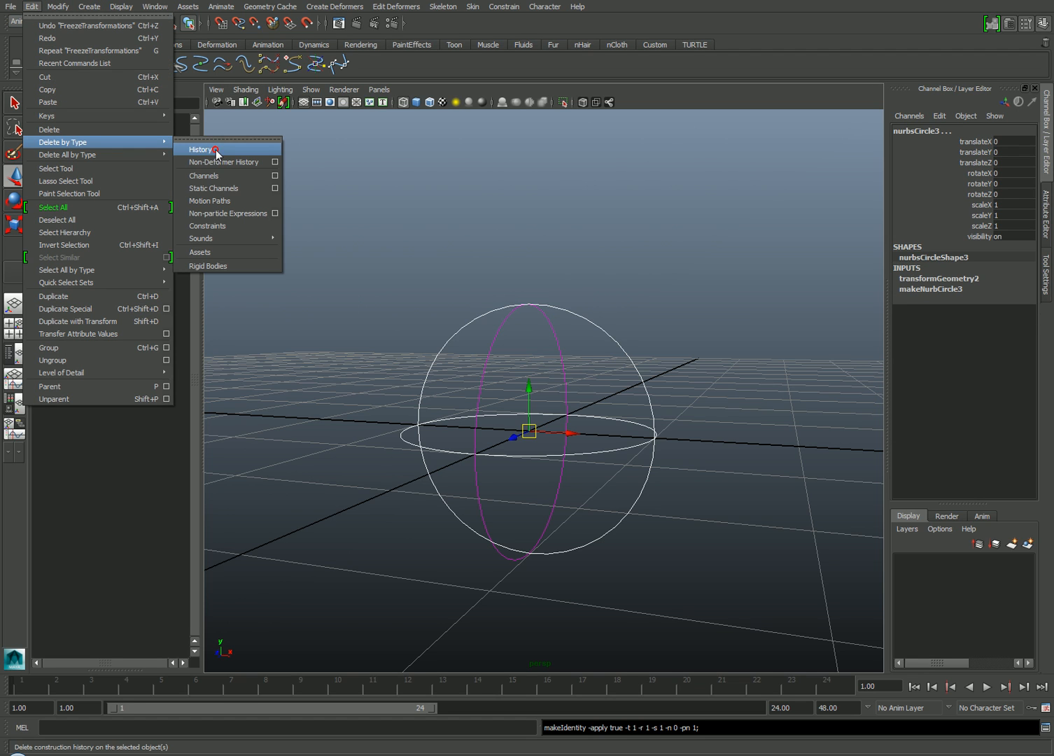
{"action": "left_click", "coordinate": [216, 150]}
{"action": "left_click", "coordinate": [548, 280]}
{"action": "left_click_drag", "start_coordinate": [548, 280], "coordinate": [568, 255], "text": "alt"}
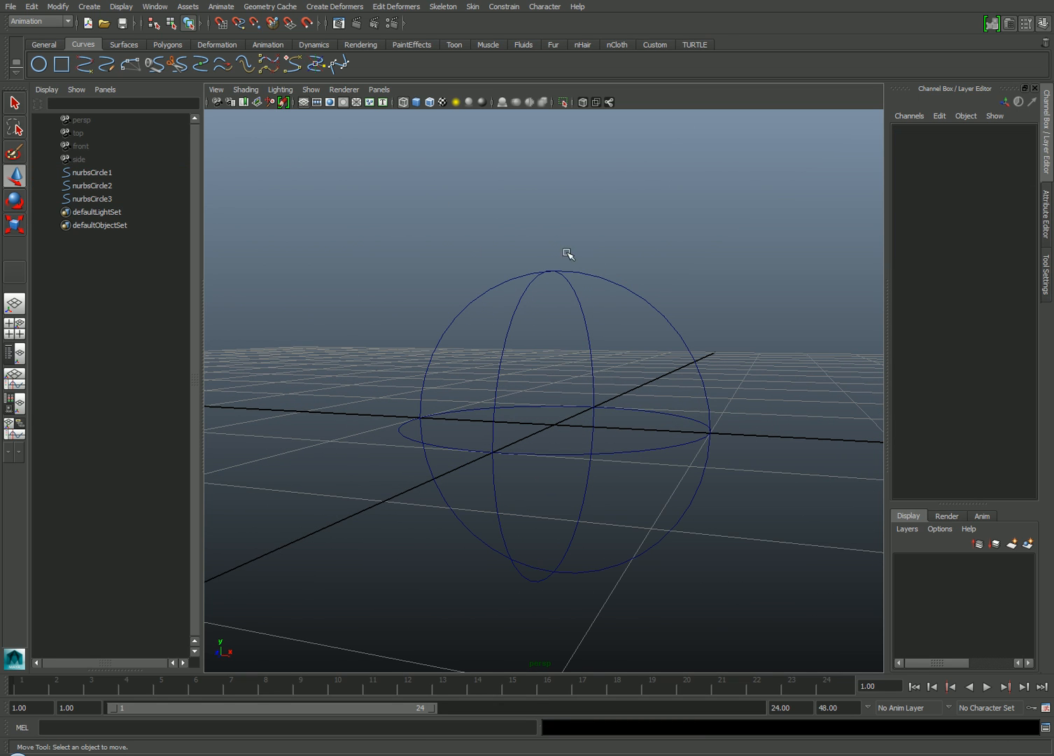
- Show shape nodes in the Outliner and expand all three circles to reveal their shapes
{"action": "left_click", "coordinate": [92, 172]}
{"action": "left_click", "coordinate": [47, 90]}
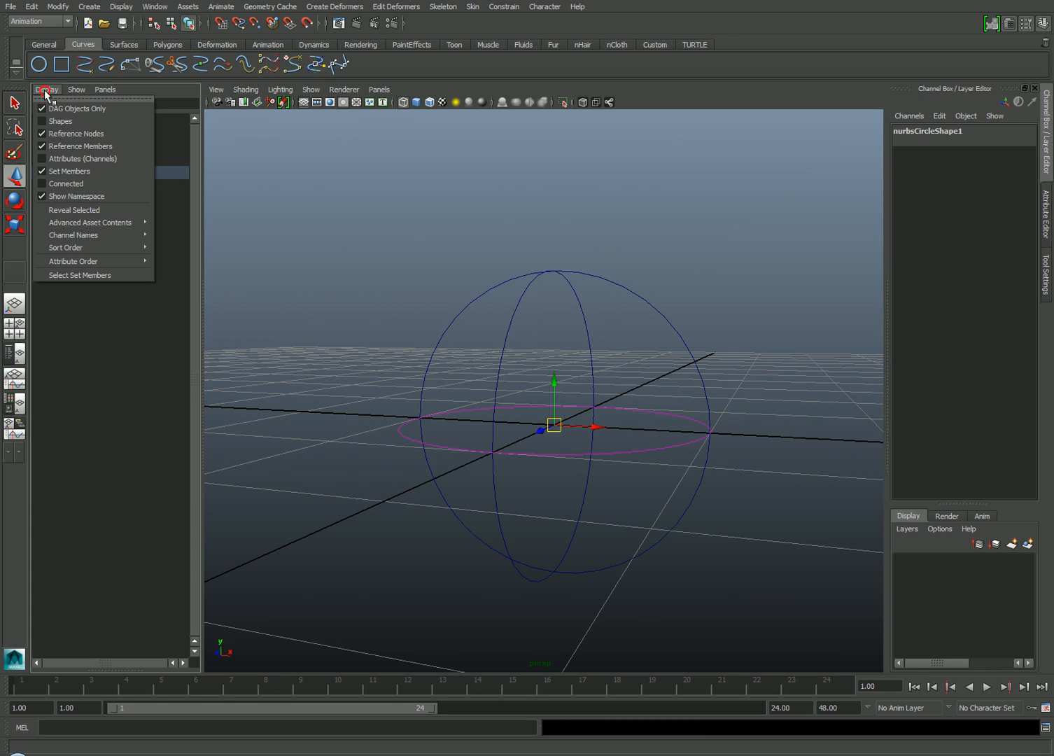
{"action": "left_click", "coordinate": [56, 122]}
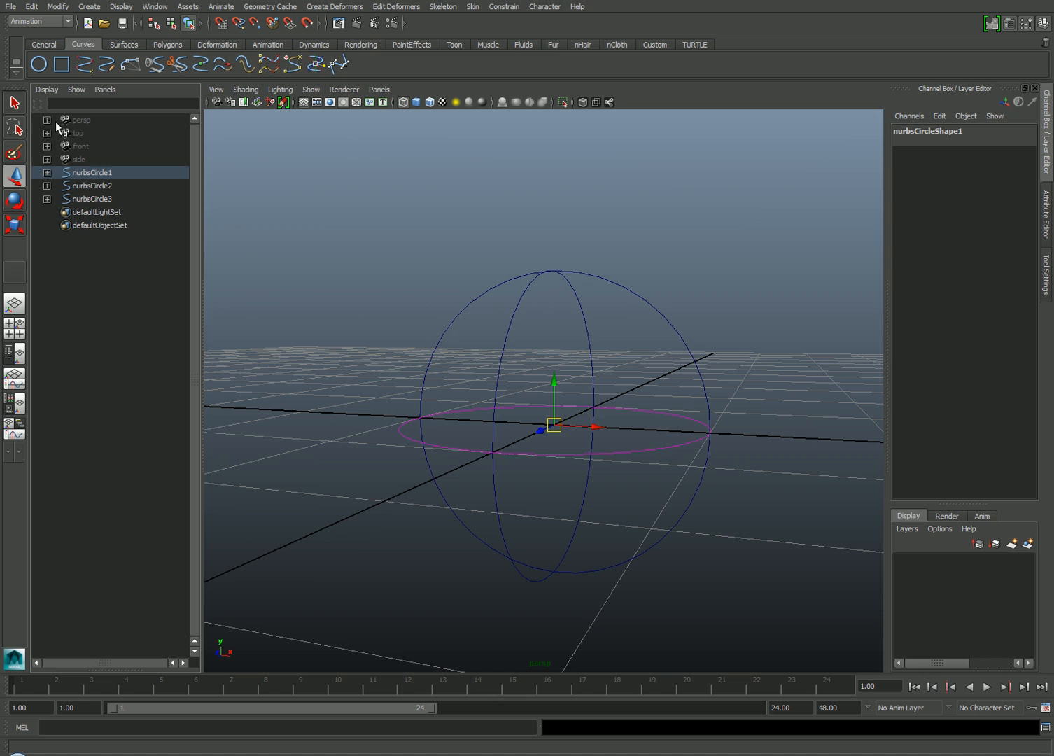
{"action": "left_click", "coordinate": [46, 199]}
{"action": "left_click", "coordinate": [46, 186]}
{"action": "left_click", "coordinate": [46, 173]}
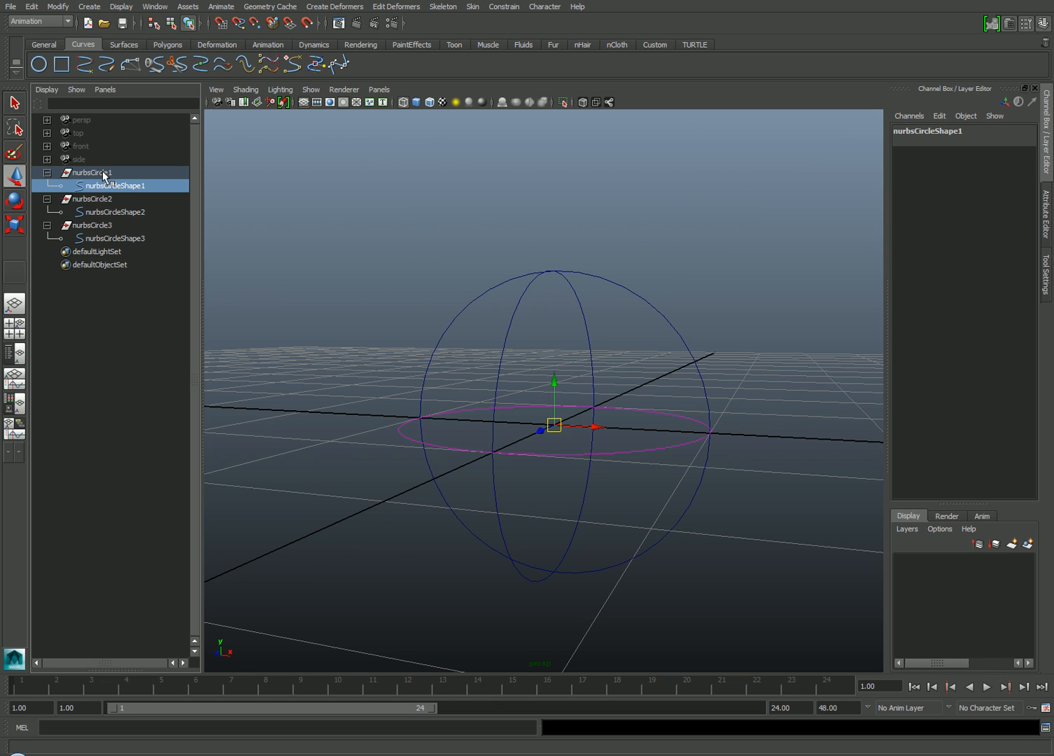
- Compare the nurbsCircle1 transform with the shape nodes of the three circles
{"action": "left_click", "coordinate": [103, 175]}
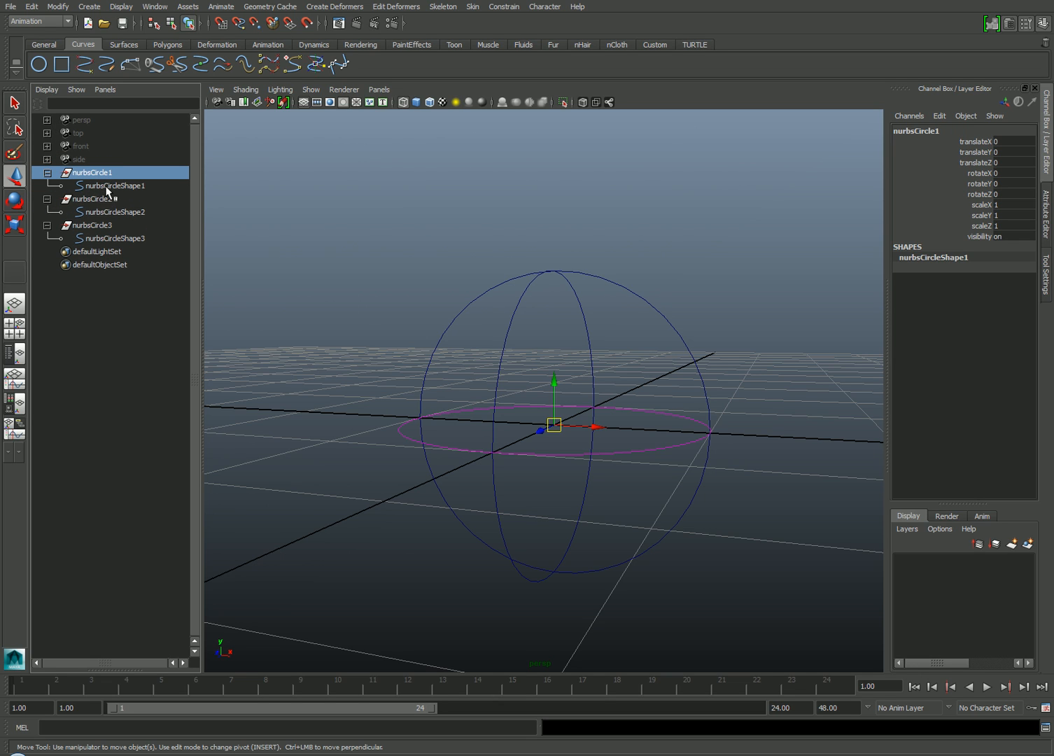
{"action": "left_click", "coordinate": [107, 186]}
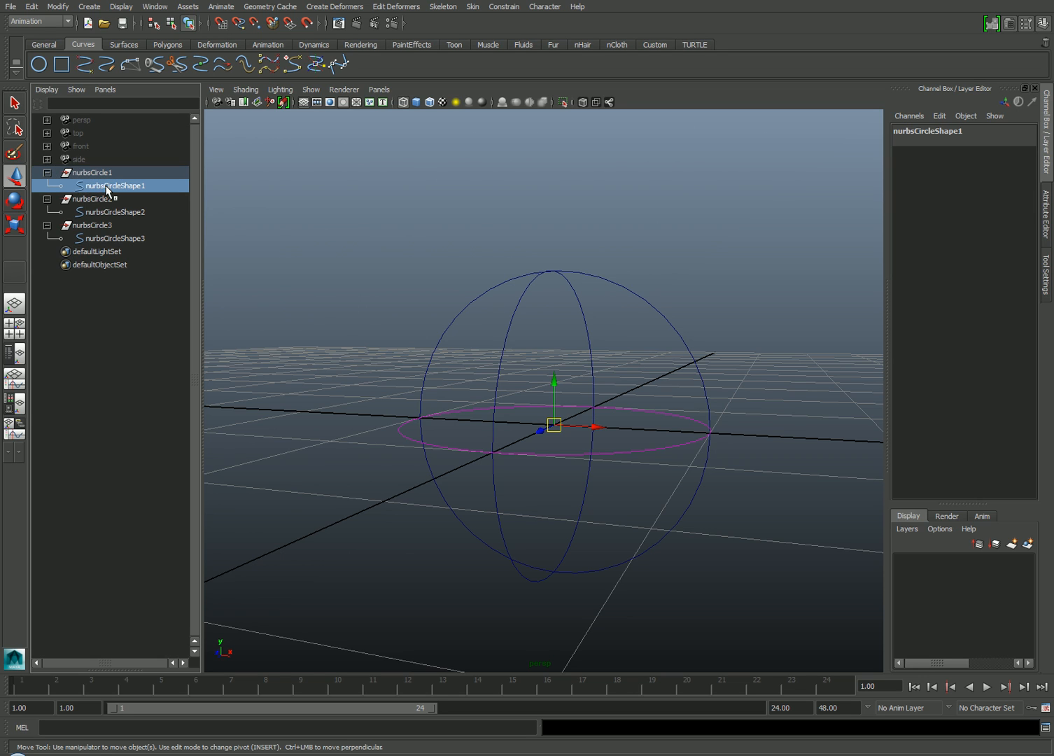
{"action": "left_click", "coordinate": [117, 239]}
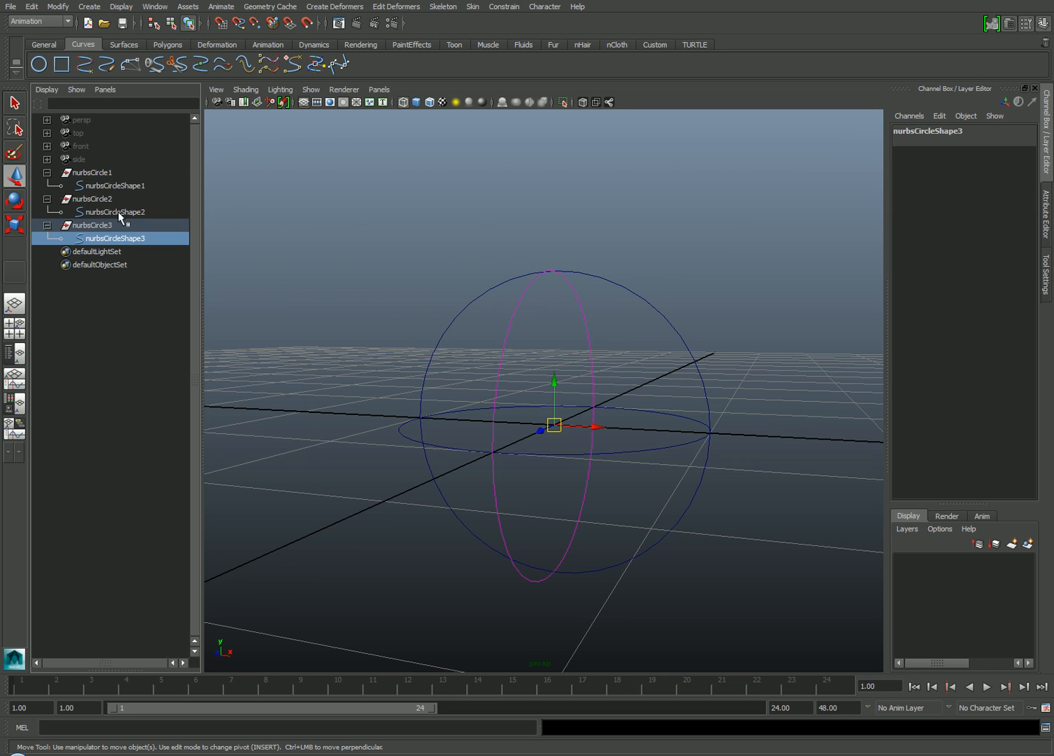
{"action": "left_click", "coordinate": [121, 211]}
{"action": "left_click", "coordinate": [123, 186]}
{"action": "left_click", "coordinate": [110, 175]}
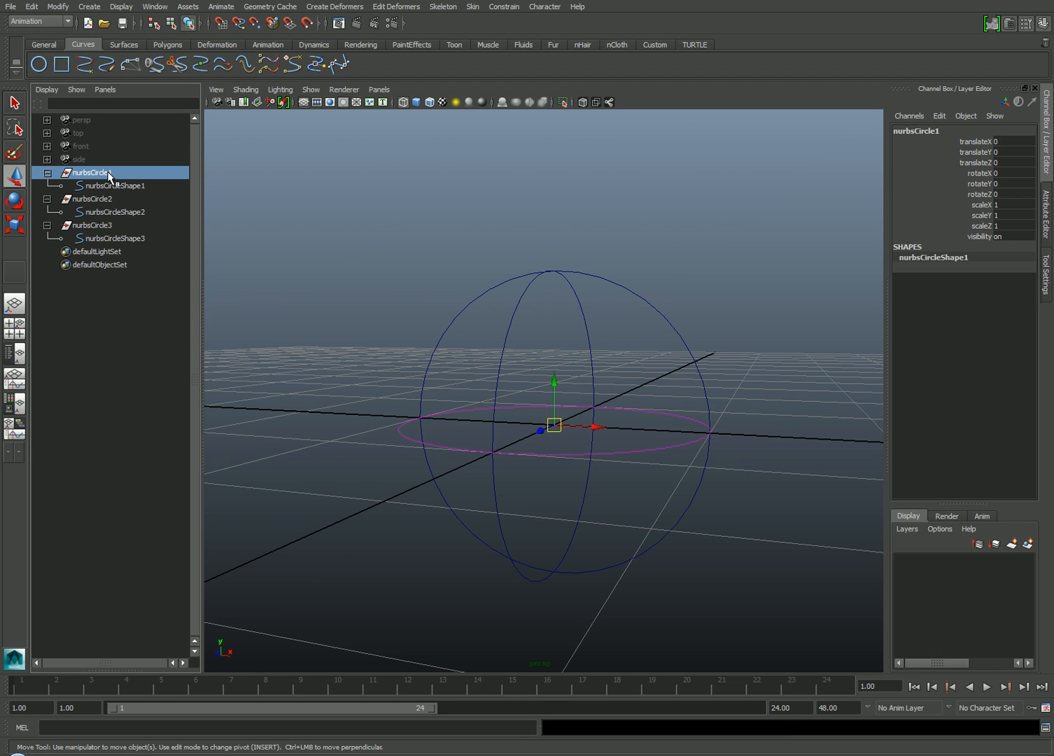
- Try to parent nurbsCircleShape3 and nurbsCircleShape2 under the nurbsCircle1 transform with the regular Parent command
{"action": "left_click", "coordinate": [117, 238]}
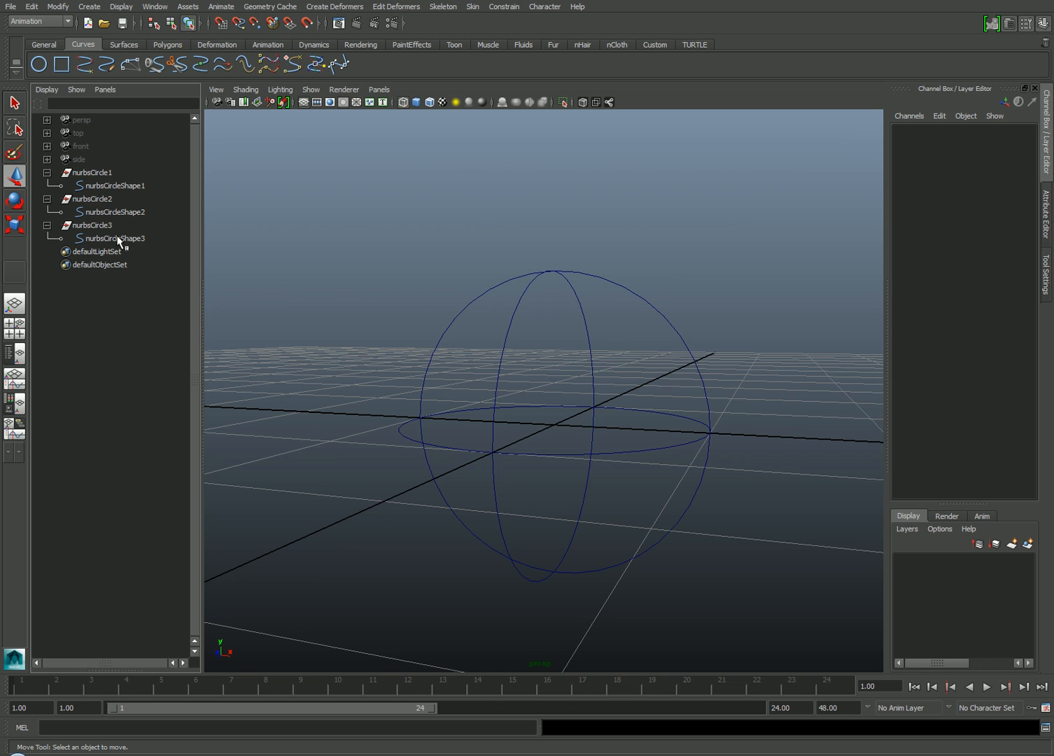
{"action": "left_click", "coordinate": [118, 238]}
{"action": "left_click", "coordinate": [120, 212], "text": "ctrl"}
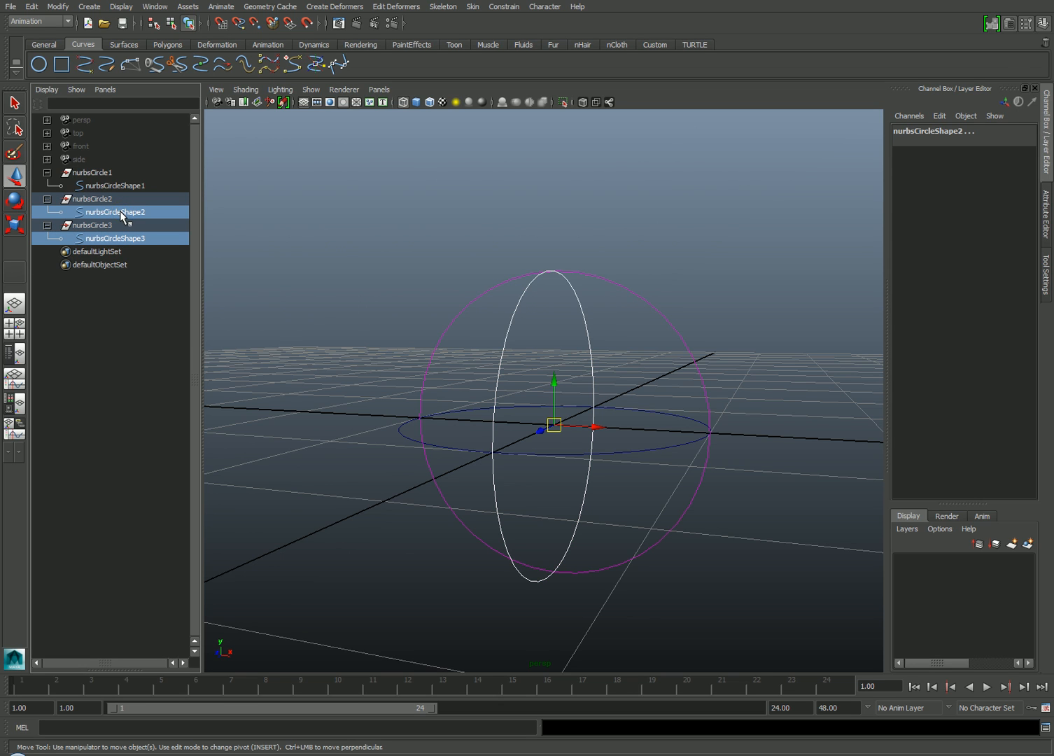
{"action": "left_click", "coordinate": [94, 173], "text": "ctrl"}
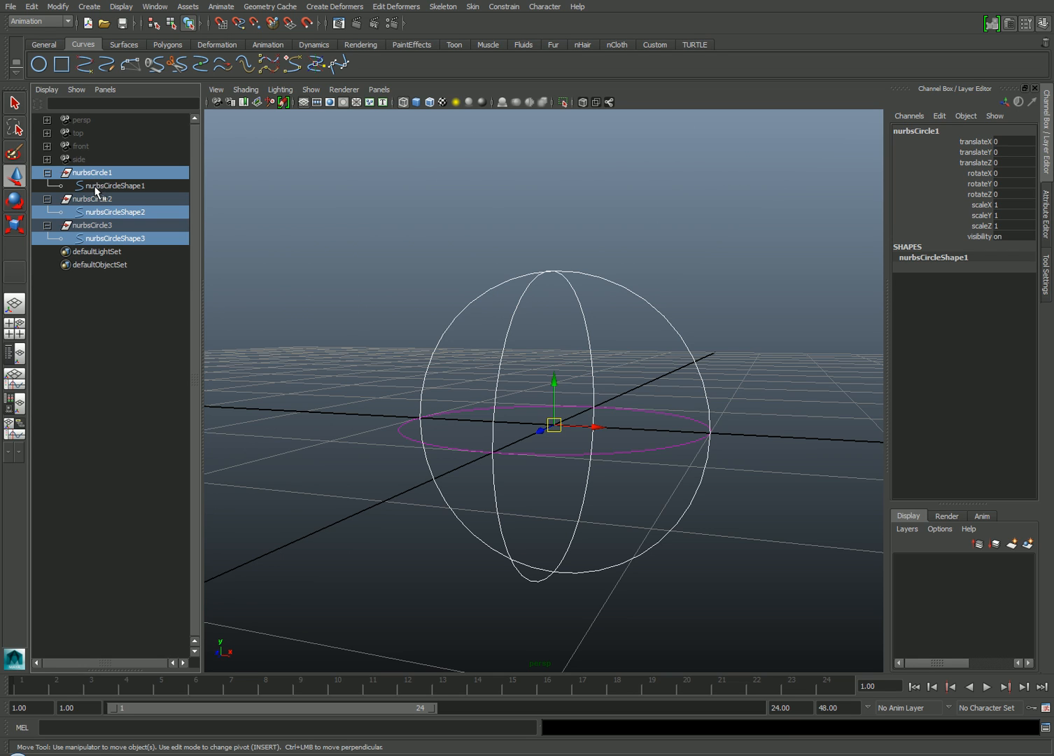
{"action": "key", "text": "p"}
{"action": "left_click", "coordinate": [62, 212]}
{"action": "left_click", "coordinate": [60, 200]}
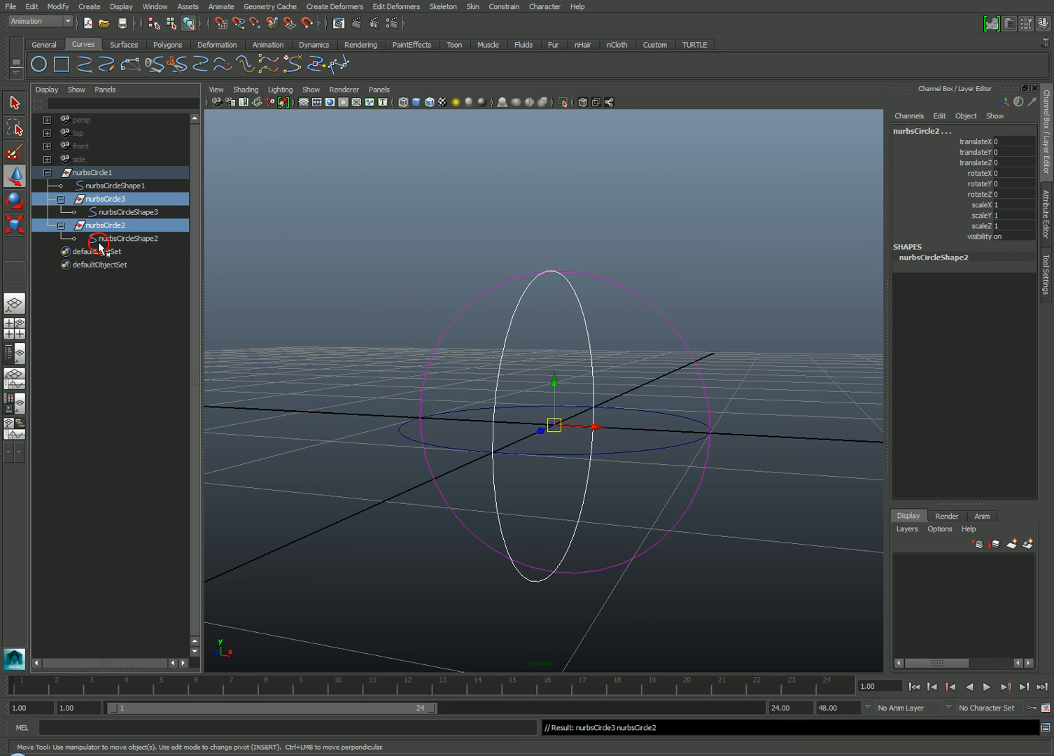
{"action": "left_click", "coordinate": [118, 303]}
- Examine the parented circle hierarchy in the Outliner with shape nodes hidden and shown again
{"action": "left_click", "coordinate": [47, 90]}
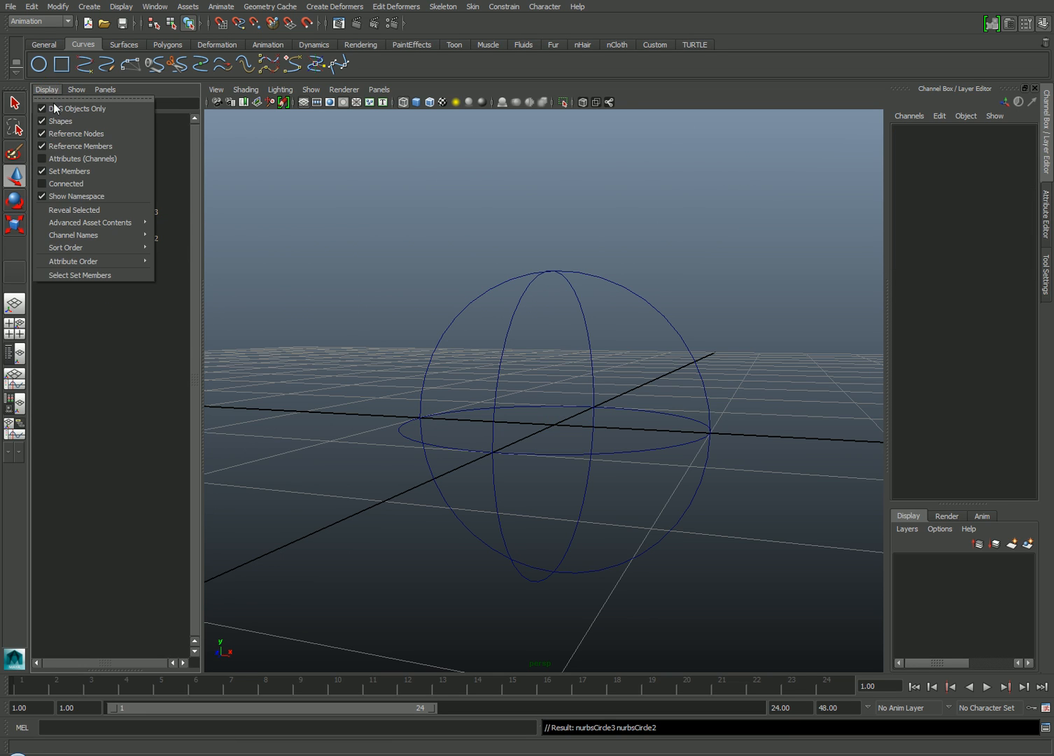
{"action": "left_click", "coordinate": [59, 121]}
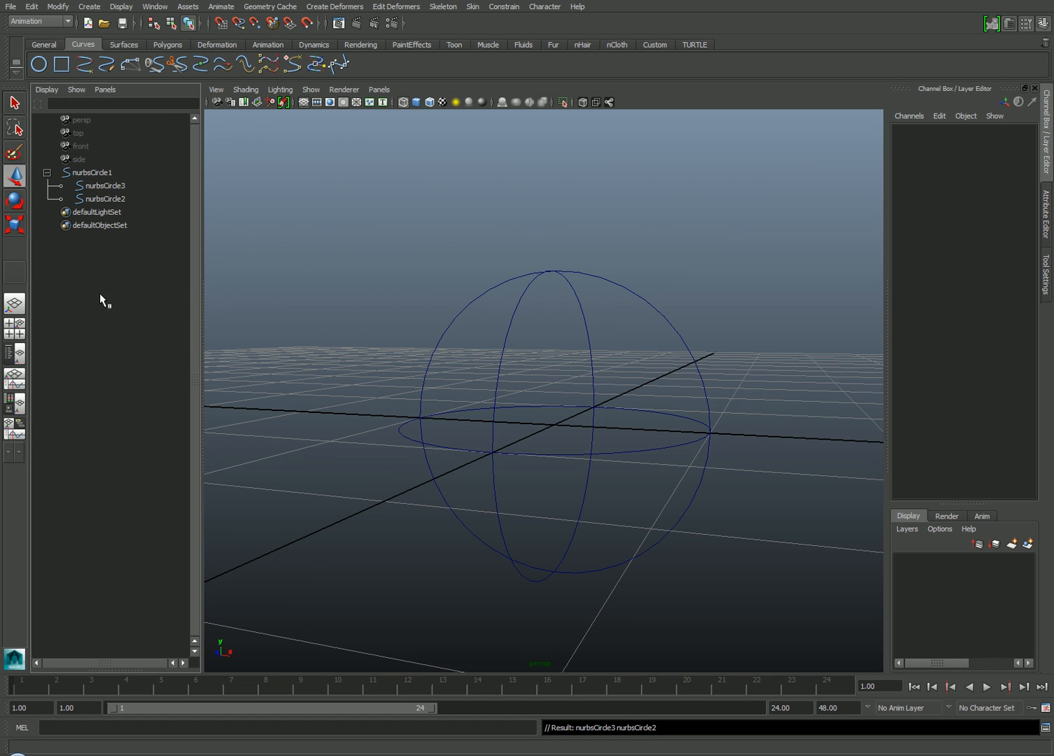
{"action": "left_click", "coordinate": [47, 90]}
{"action": "left_click", "coordinate": [59, 122]}
{"action": "left_click", "coordinate": [98, 199]}
{"action": "left_click", "coordinate": [108, 313]}
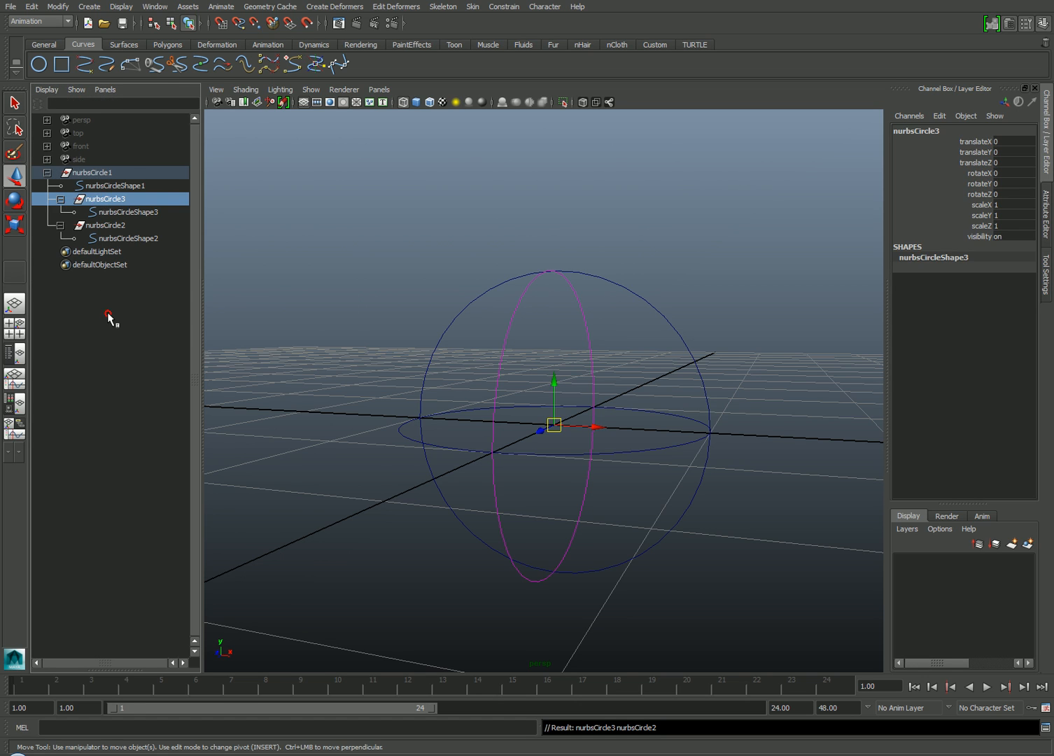
- Undo the parenting of nurbsCircle3 and nurbsCircle2 under nurbsCircle1
{"action": "key", "text": "ctrl+z"}
{"action": "key", "text": "ctrl+z"}
{"action": "key", "text": "ctrl+z"}
{"action": "key", "text": "ctrl+z"}
{"action": "left_click", "coordinate": [108, 315]}
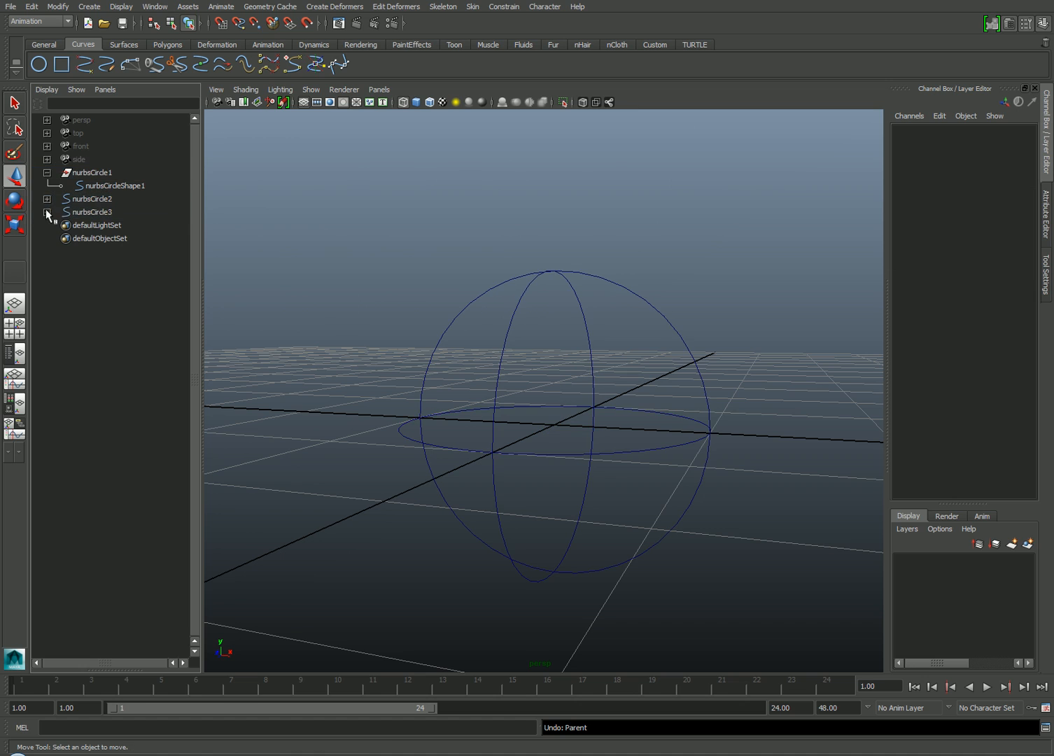
- Parent nurbsCircleShape3 and nurbsCircleShape2 directly under the nurbsCircle1 transform using the MEL command parent -s -r
{"action": "left_click", "coordinate": [47, 211]}
{"action": "left_click", "coordinate": [47, 198]}
{"action": "left_click", "coordinate": [105, 238]}
{"action": "left_click", "coordinate": [116, 211], "text": "ctrl"}
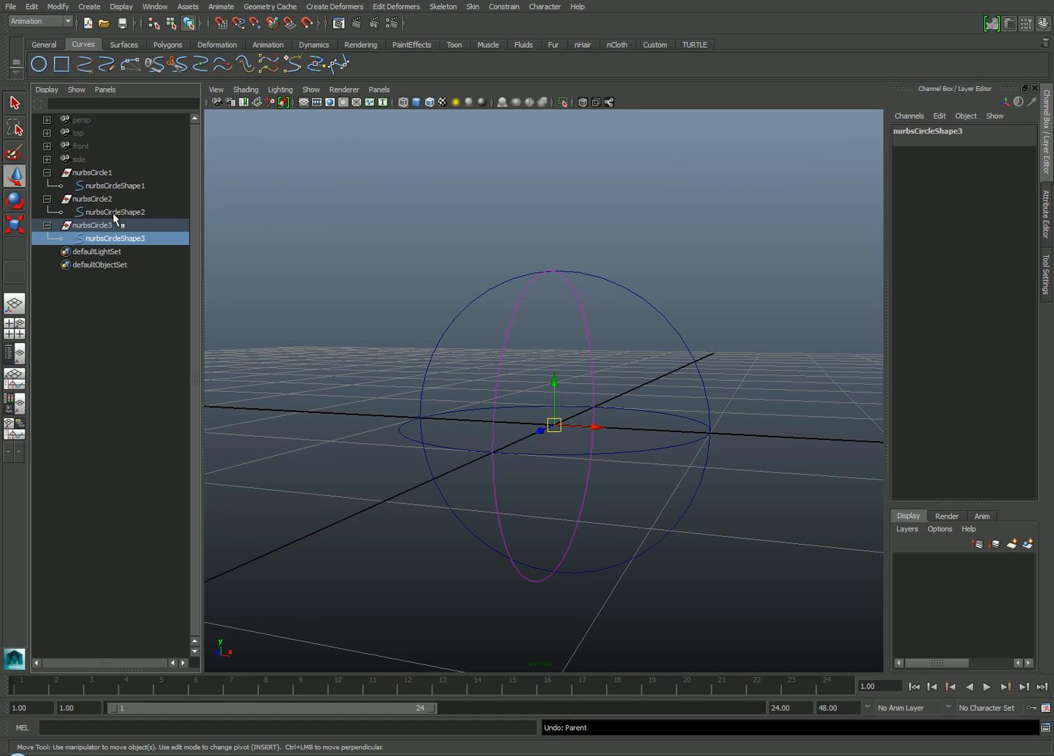
{"action": "left_click", "coordinate": [103, 173], "text": "ctrl"}
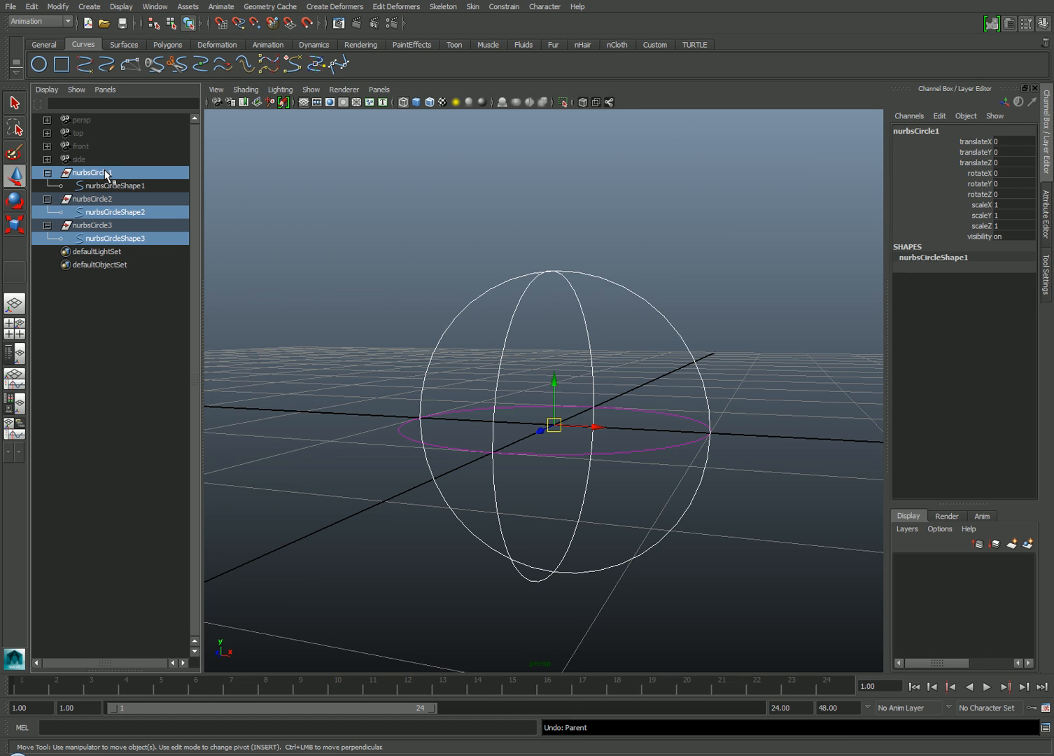
{"action": "left_click", "coordinate": [131, 728]}
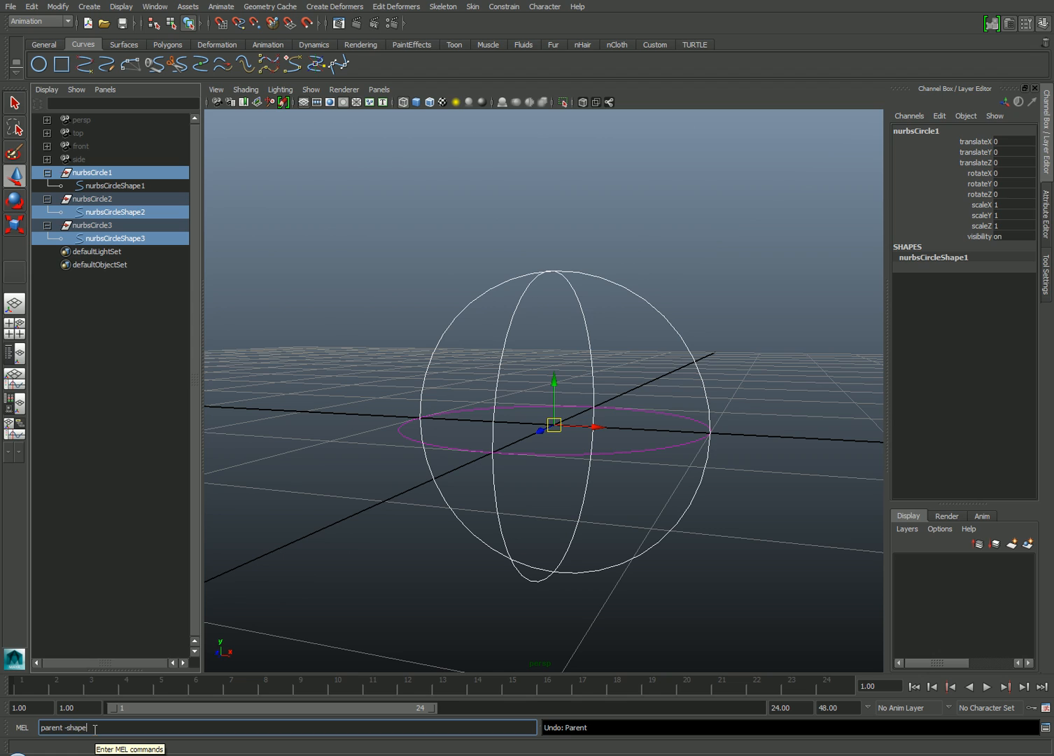
{"action": "key", "text": "BackSpace"}
{"action": "key", "text": "BackSpace"}
{"action": "key", "text": "BackSpace"}
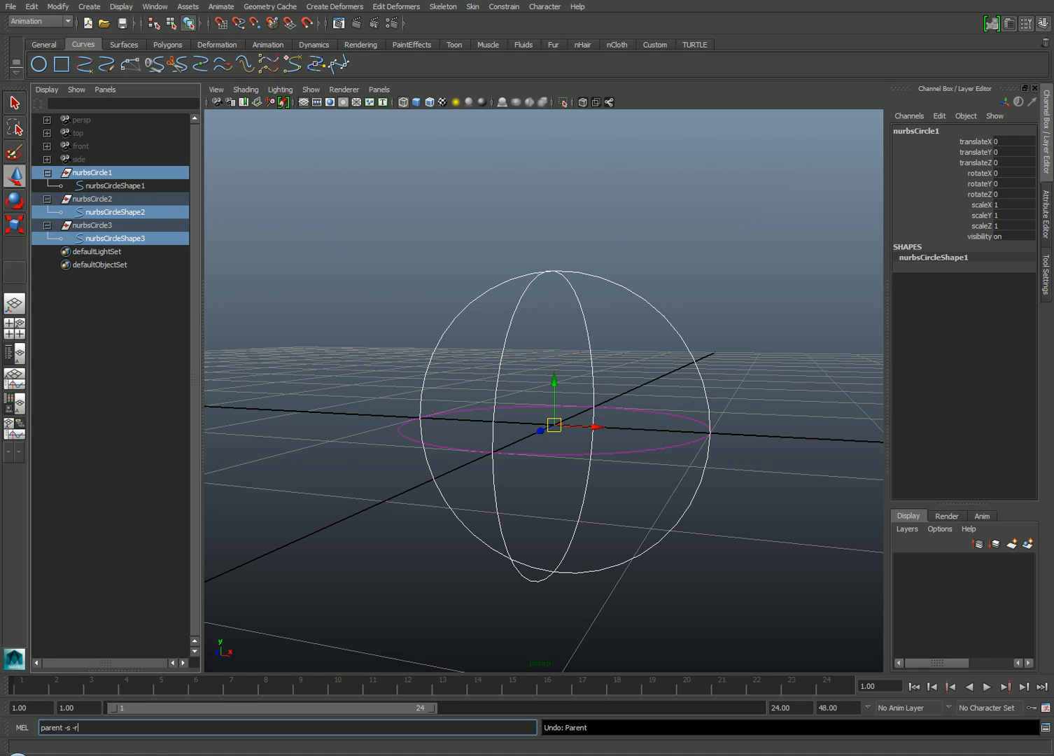
{"action": "key", "text": "Return"}
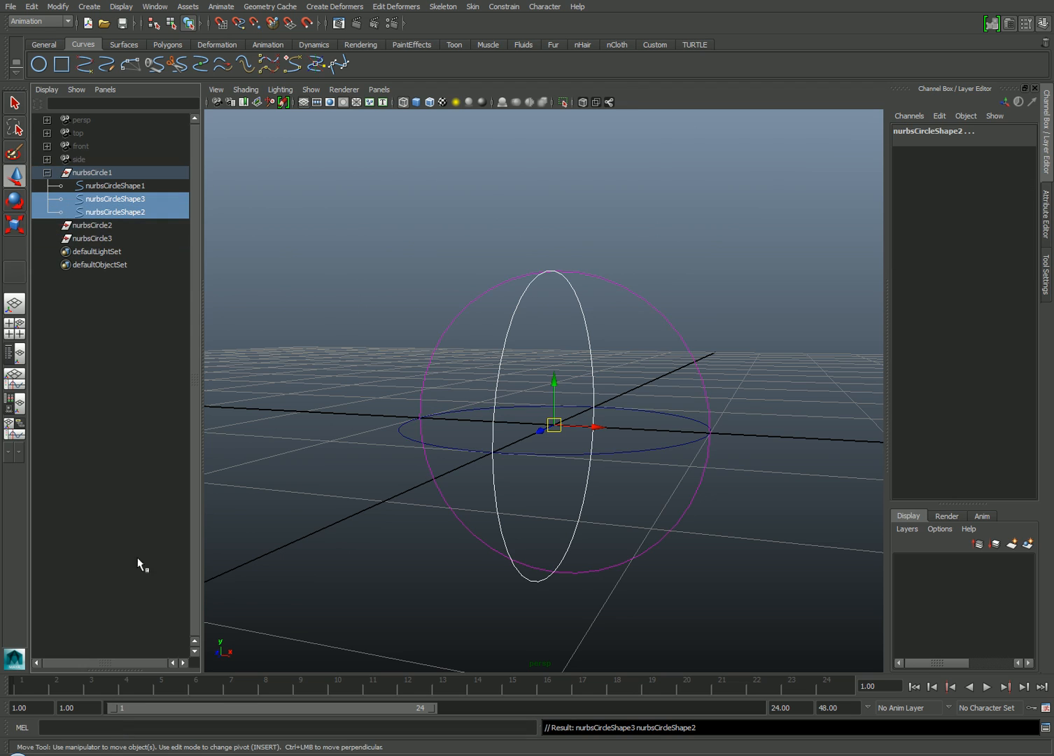
- Delete the leftover nurbsCircle2 and nurbsCircle3 transforms and hide shape nodes in the Outliner
{"action": "left_click", "coordinate": [91, 225]}
{"action": "left_click", "coordinate": [82, 238], "text": "shift"}
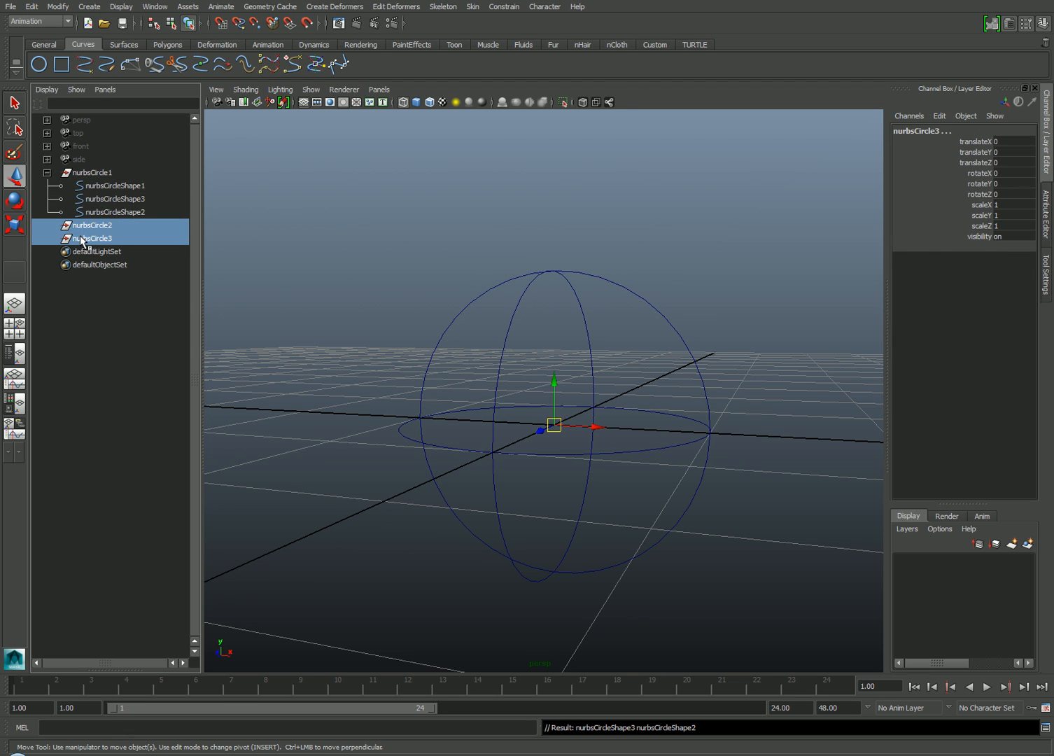
{"action": "key", "text": "Delete"}
{"action": "left_click", "coordinate": [46, 89]}
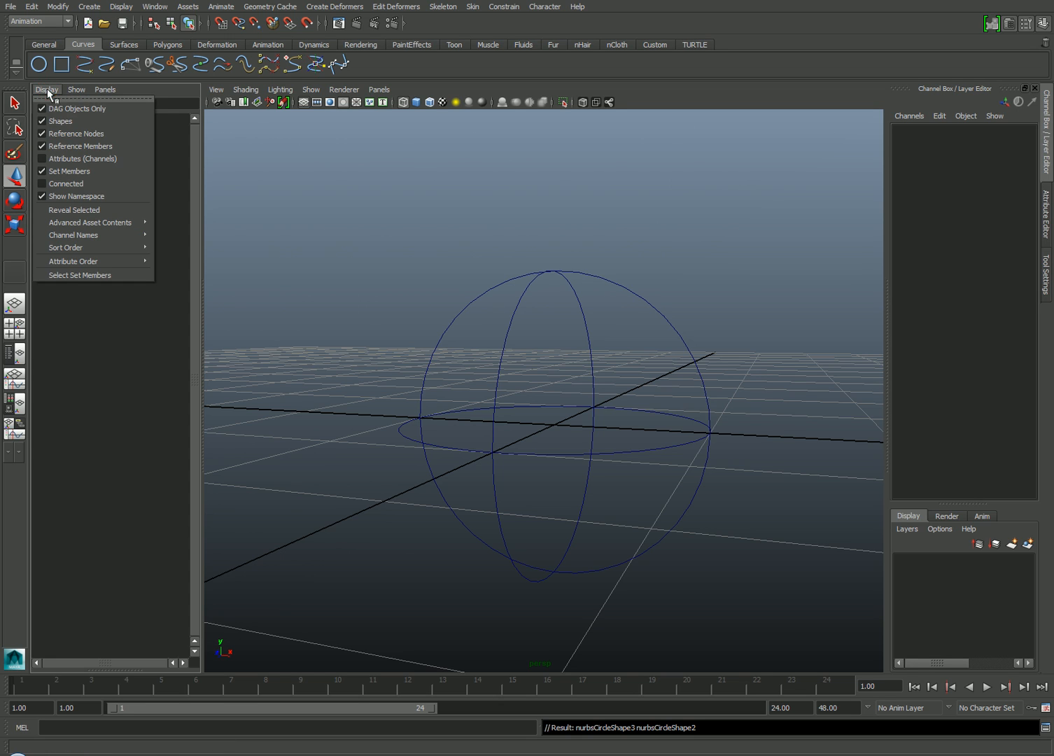
{"action": "left_click", "coordinate": [52, 122]}
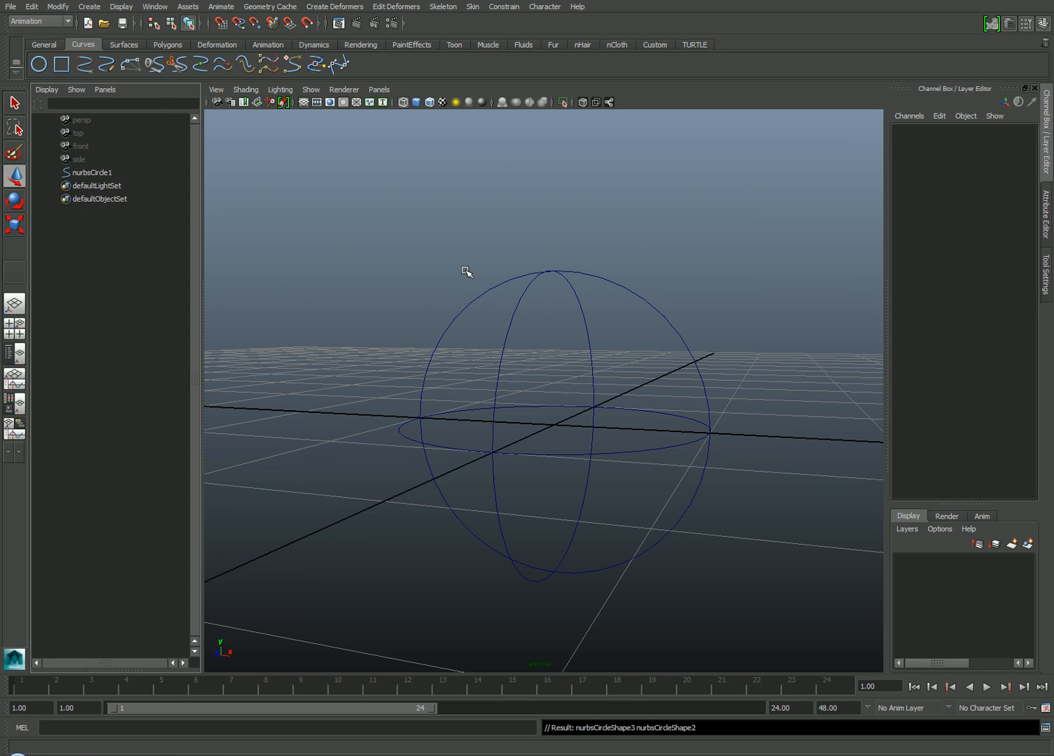
- Rename the combined nurbsCircle1 curve to gyro_CTRL
{"action": "left_click_drag", "start_coordinate": [479, 282], "coordinate": [495, 310]}
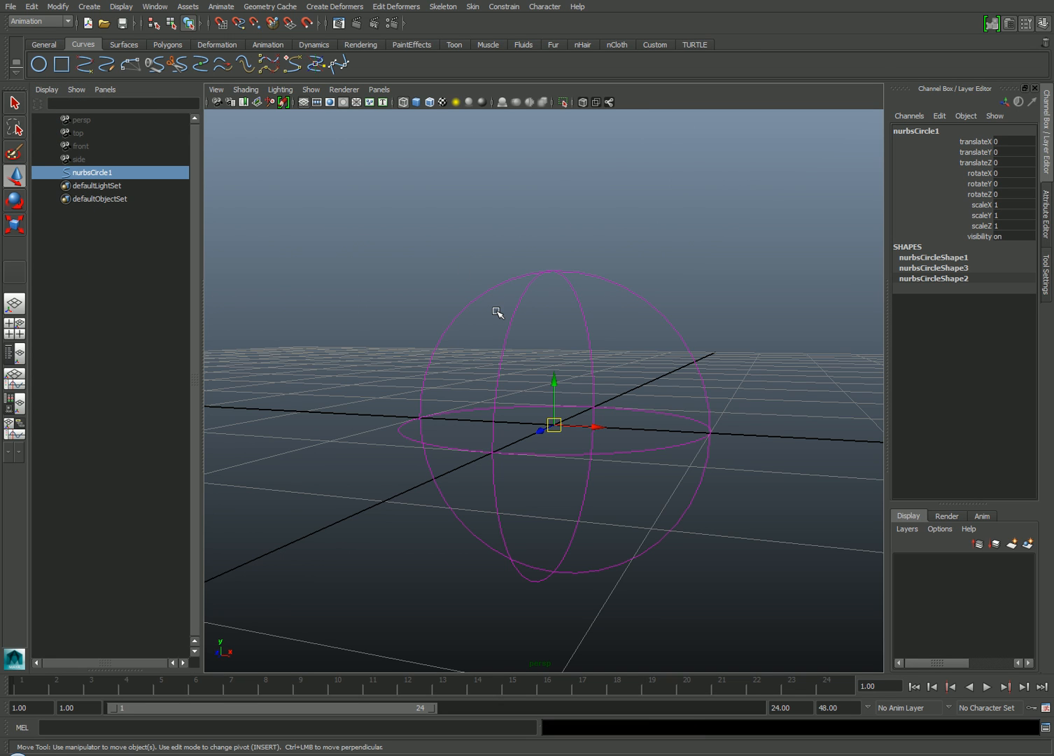
{"action": "left_click", "coordinate": [980, 131]}
{"action": "type", "text": "gyro_CTRL"}
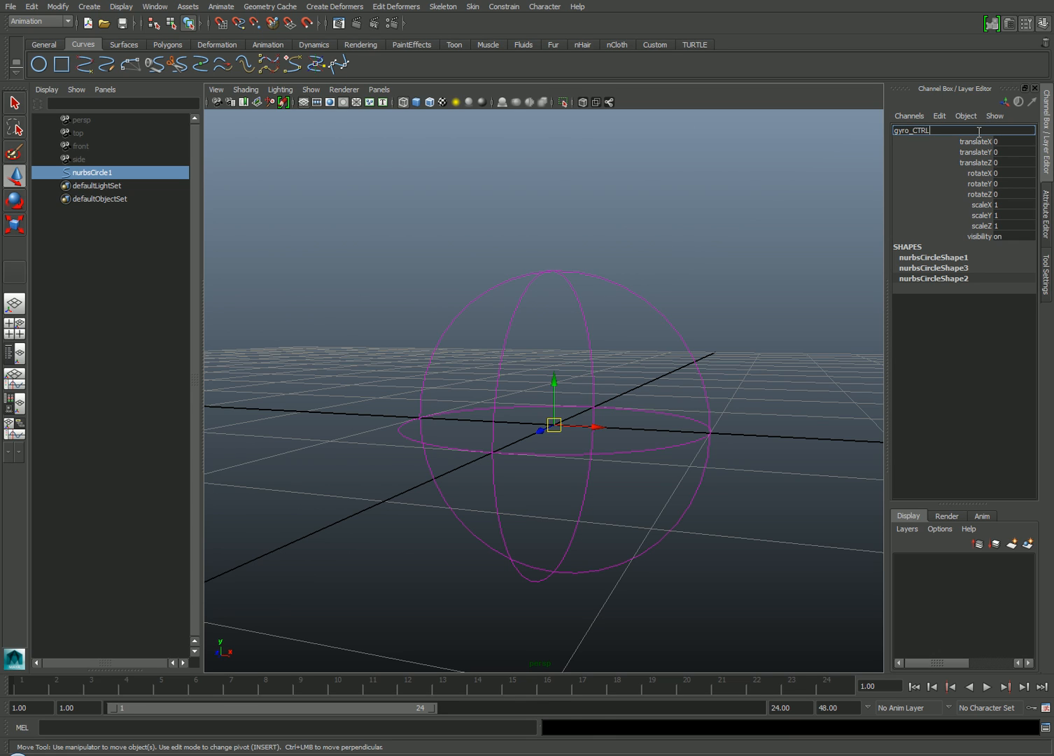
{"action": "key", "text": "Return"}
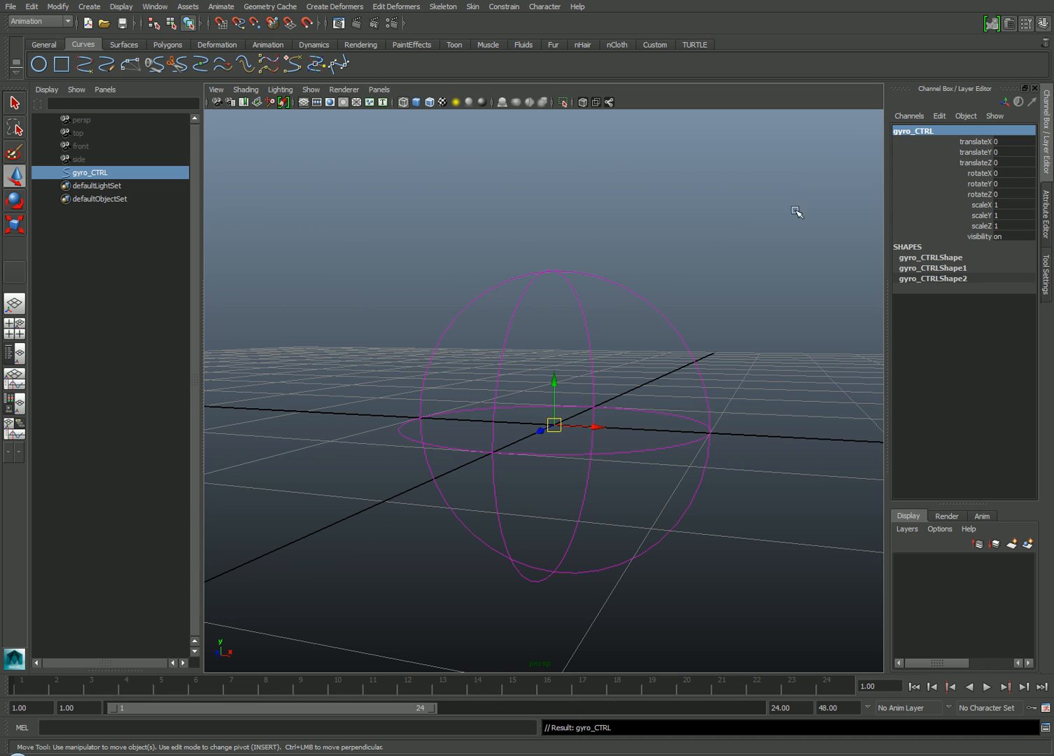
- Move gyro_CTRL along the negative X axis, clear of the origin, and deselect it
{"action": "left_click", "coordinate": [698, 244]}
{"action": "left_click_drag", "start_coordinate": [637, 333], "coordinate": [737, 426]}
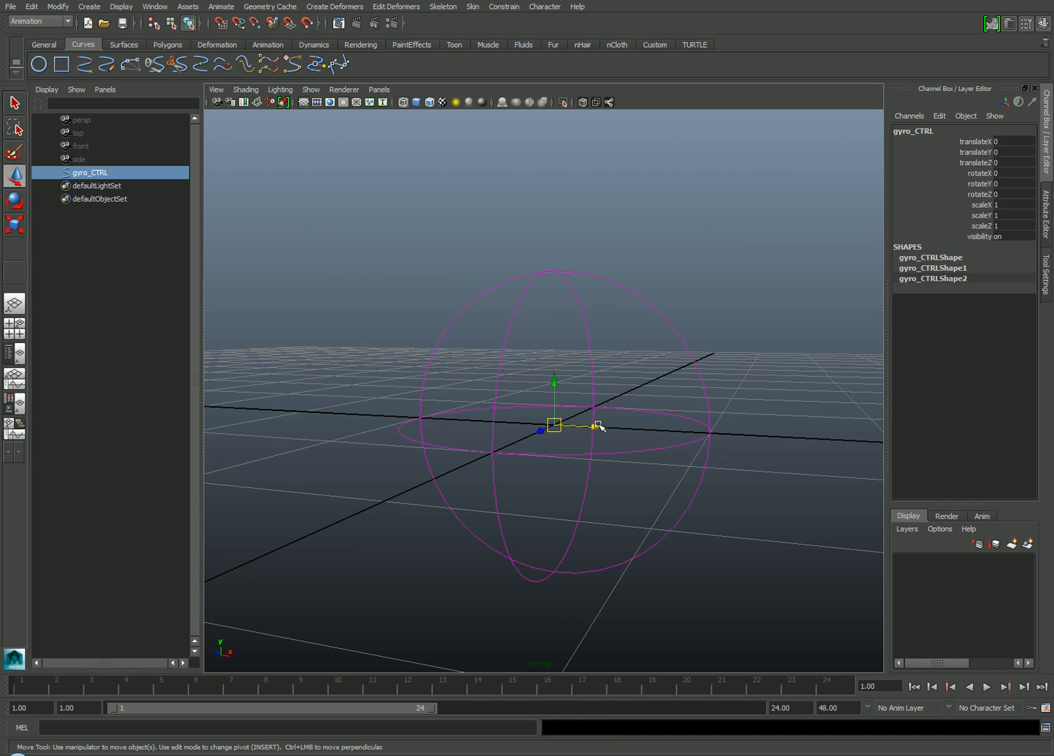
{"action": "scroll", "coordinate": [560, 392], "scroll_direction": "down", "scroll_amount": 4}
{"action": "left_click_drag", "start_coordinate": [590, 412], "coordinate": [350, 371]}
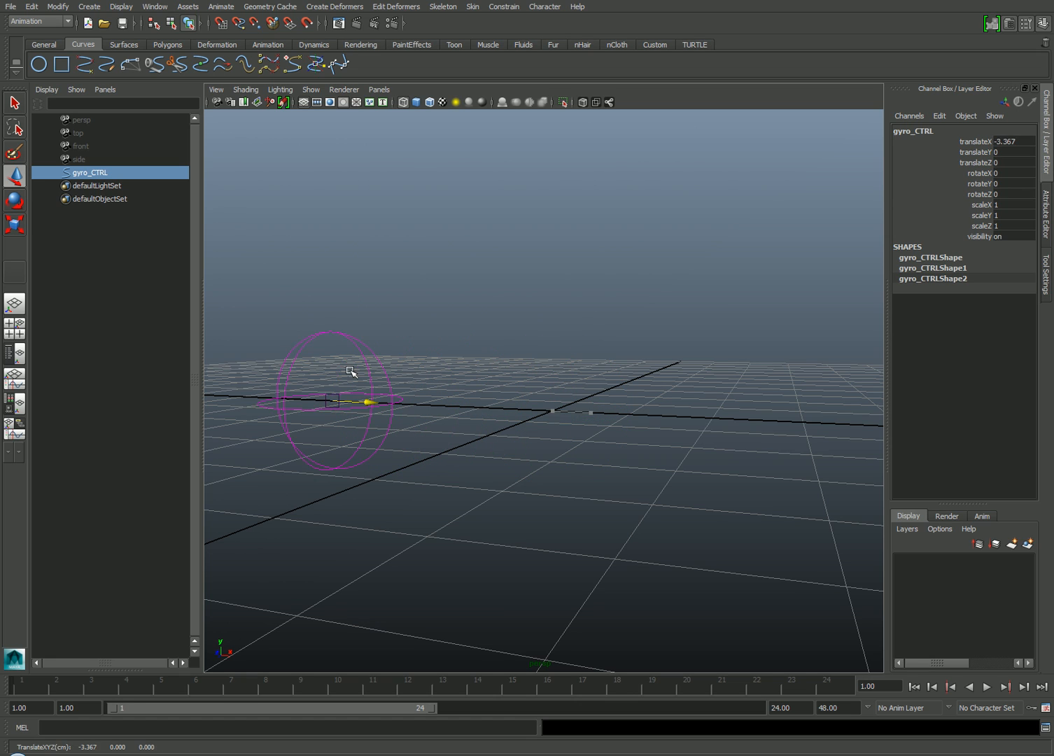
{"action": "left_click", "coordinate": [448, 290]}
- Create text curves reading "On Off" in the Arial font with the Curves type
{"action": "left_click", "coordinate": [90, 7]}
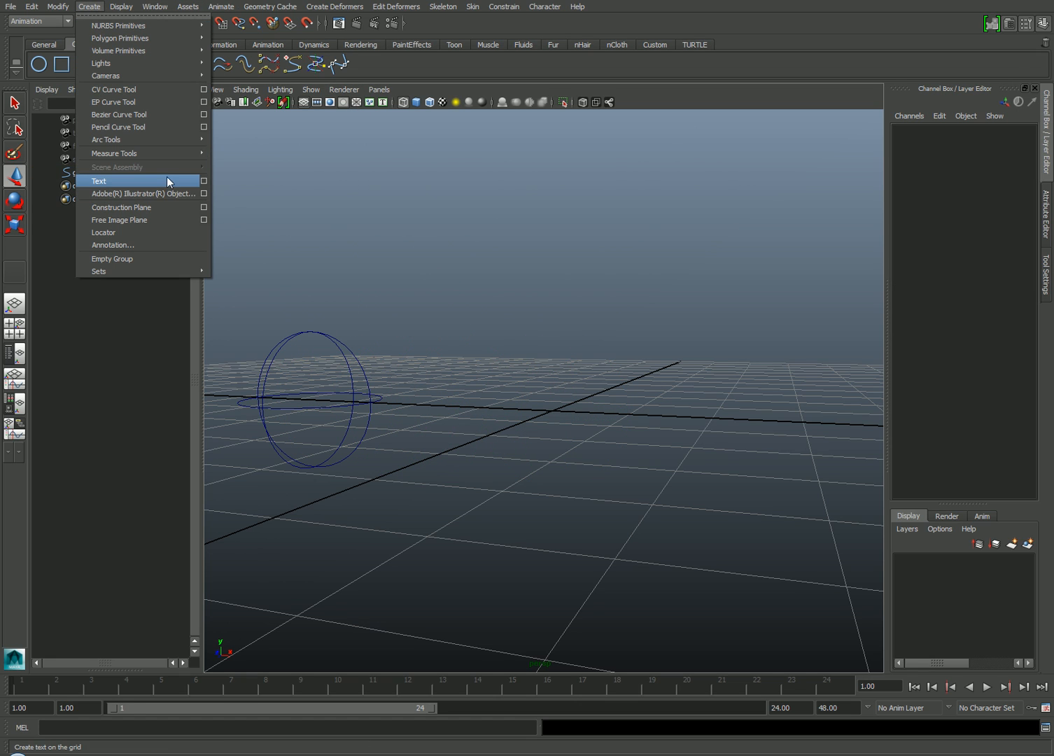
{"action": "left_click", "coordinate": [204, 181]}
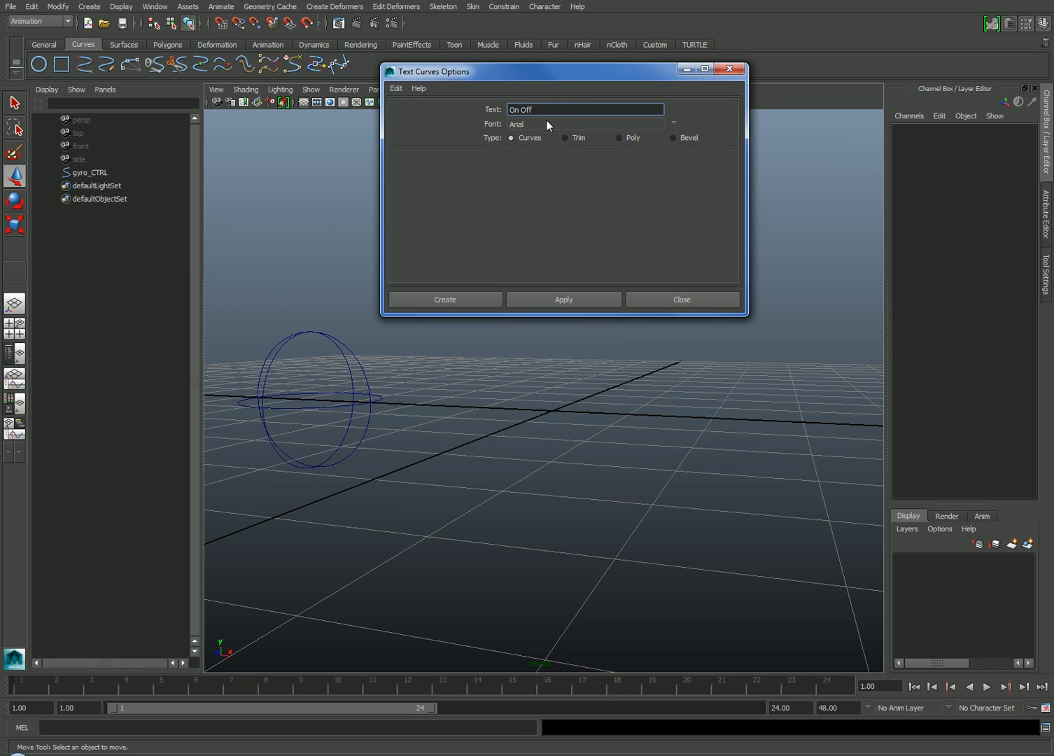
{"action": "left_click", "coordinate": [568, 300]}
{"action": "left_click", "coordinate": [683, 300]}
{"action": "scroll", "coordinate": [713, 296], "scroll_direction": "up", "scroll_amount": 5}
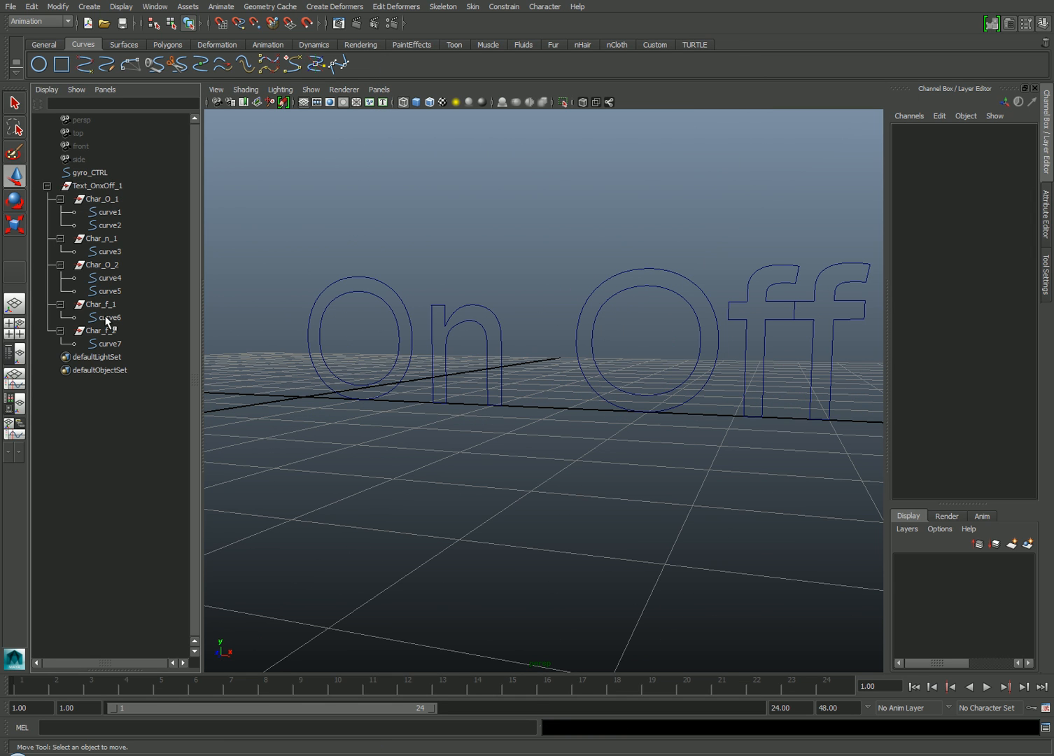
{"action": "scroll", "coordinate": [448, 304], "scroll_direction": "down", "scroll_amount": 2}
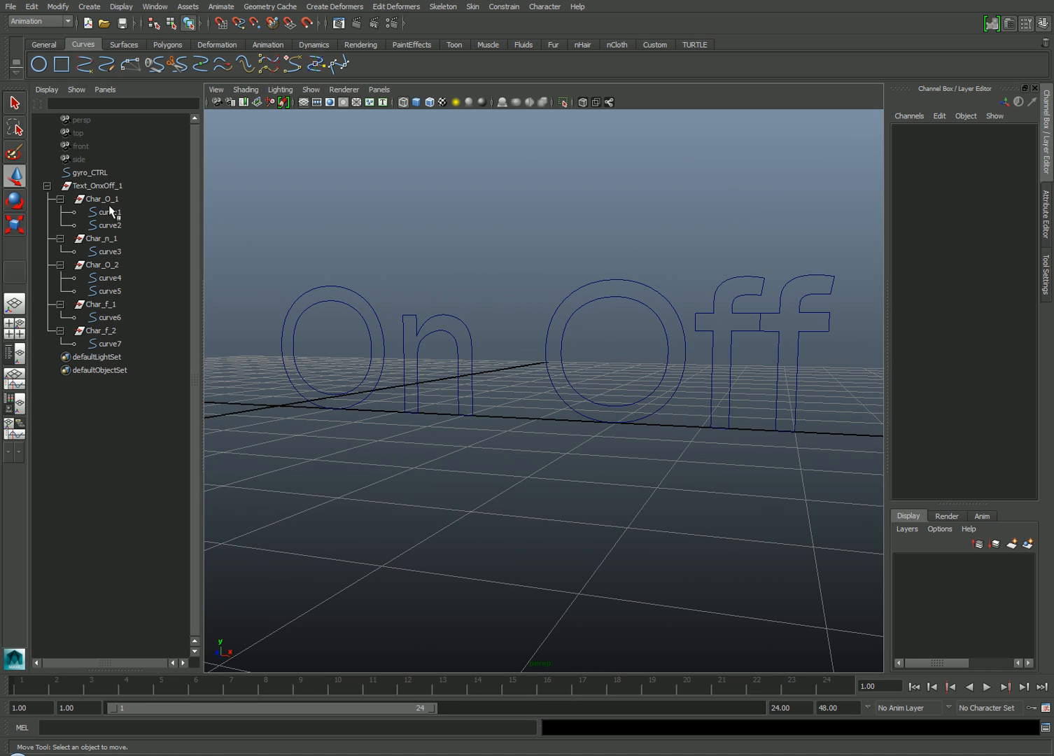
- Center the pivot of the Text_OnxOff_1 group and move the group to the origin, at translateX -3.716 and translateY -0.85
{"action": "left_click", "coordinate": [97, 187]}
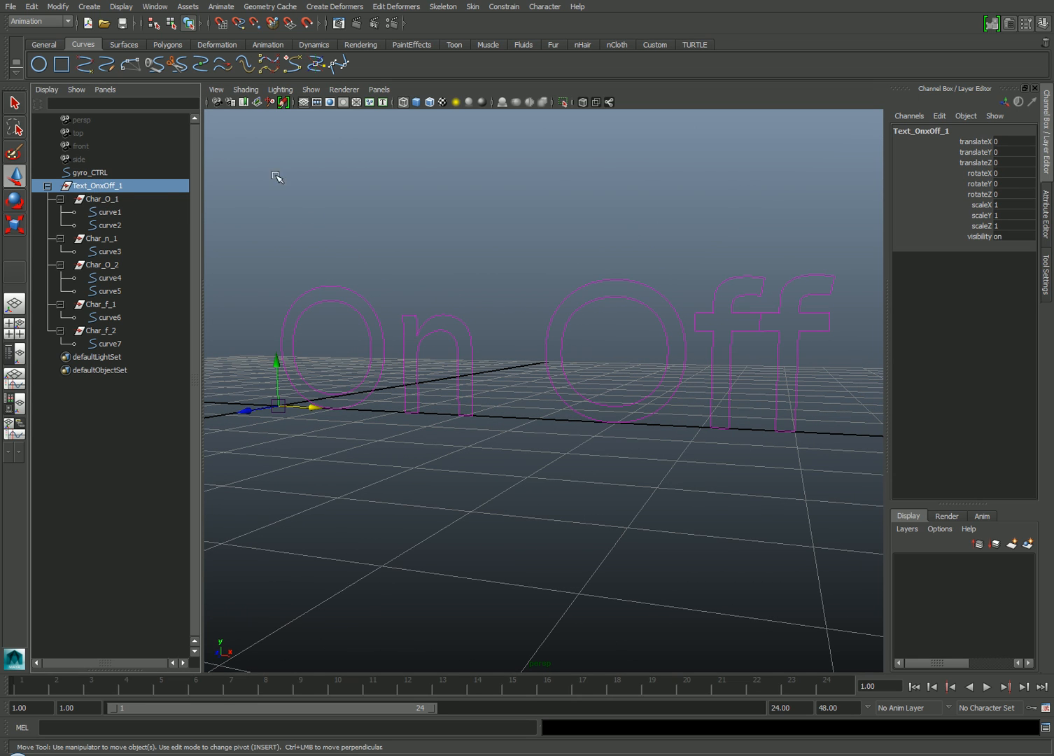
{"action": "left_click", "coordinate": [58, 6]}
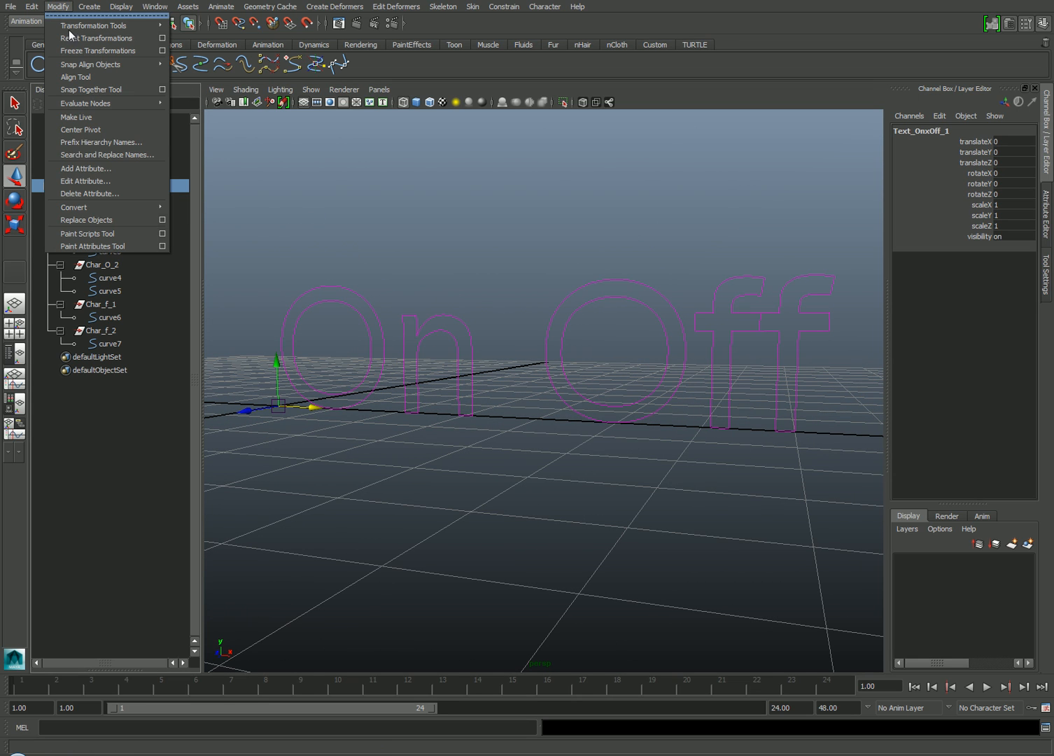
{"action": "left_click", "coordinate": [101, 131]}
{"action": "middle_click_drag", "start_coordinate": [490, 306], "coordinate": [527, 317], "text": "alt"}
{"action": "left_click_drag", "start_coordinate": [580, 363], "coordinate": [316, 410]}
{"action": "middle_click_drag", "start_coordinate": [366, 361], "coordinate": [521, 337], "text": "alt"}
{"action": "right_click_drag", "start_coordinate": [522, 336], "coordinate": [577, 344], "text": "alt"}
{"action": "left_click_drag", "start_coordinate": [577, 343], "coordinate": [549, 332], "text": "alt"}
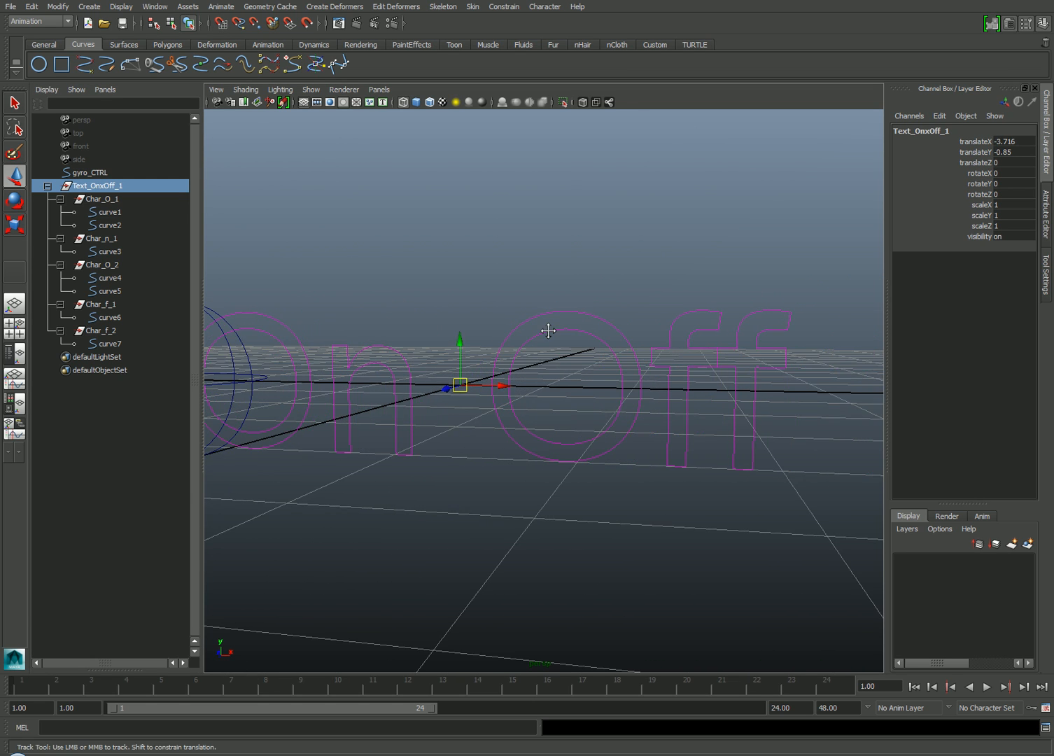
- Hide the gyro_CTRL curve to leave only the text in the viewport
{"action": "middle_click_drag", "start_coordinate": [548, 332], "coordinate": [600, 337], "text": "alt"}
{"action": "left_click", "coordinate": [283, 303]}
{"action": "key", "text": "ctrl+h"}
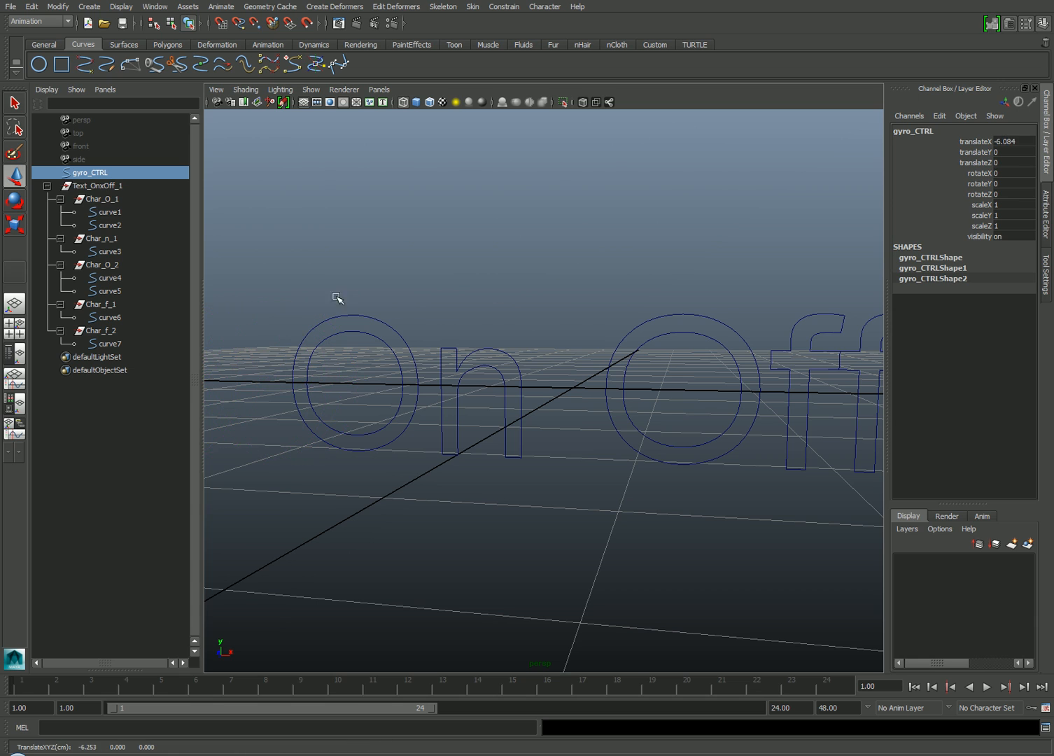
- Break the connections on every channel from translateX to visibility for all nodes from Text_OnxOff_1 through curve7
{"action": "left_click", "coordinate": [96, 187]}
{"action": "middle_click_drag", "start_coordinate": [614, 299], "coordinate": [554, 293], "text": "alt"}
{"action": "right_click_drag", "start_coordinate": [555, 293], "coordinate": [541, 294], "text": "alt"}
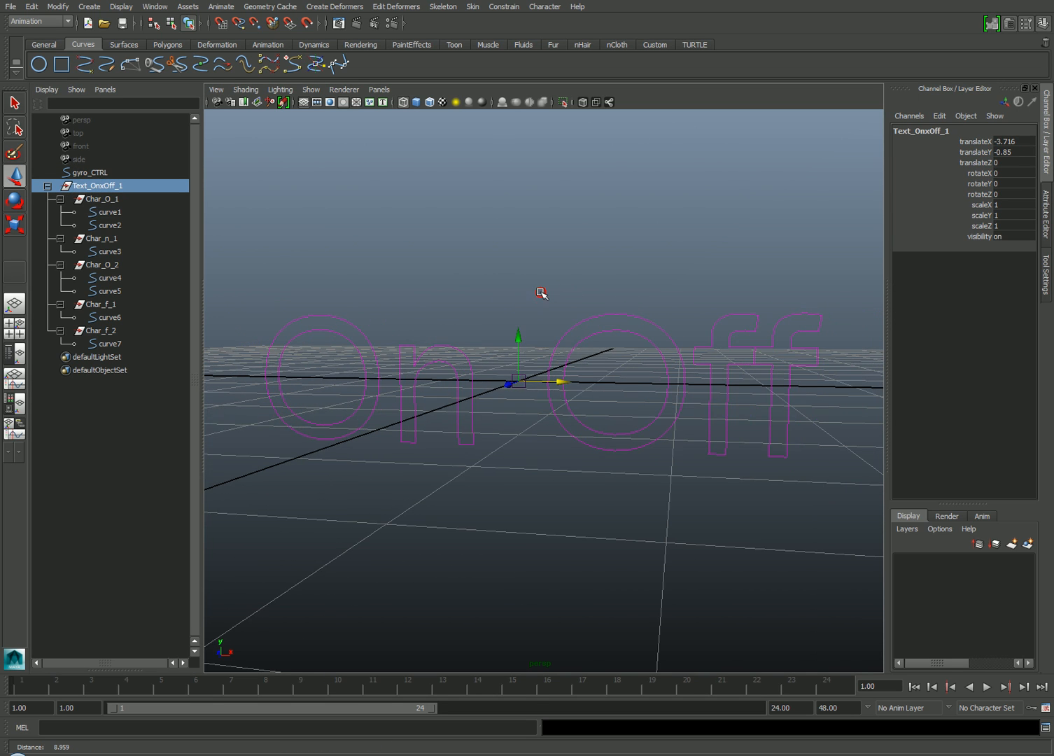
{"action": "middle_click_drag", "start_coordinate": [541, 294], "coordinate": [527, 295], "text": "alt"}
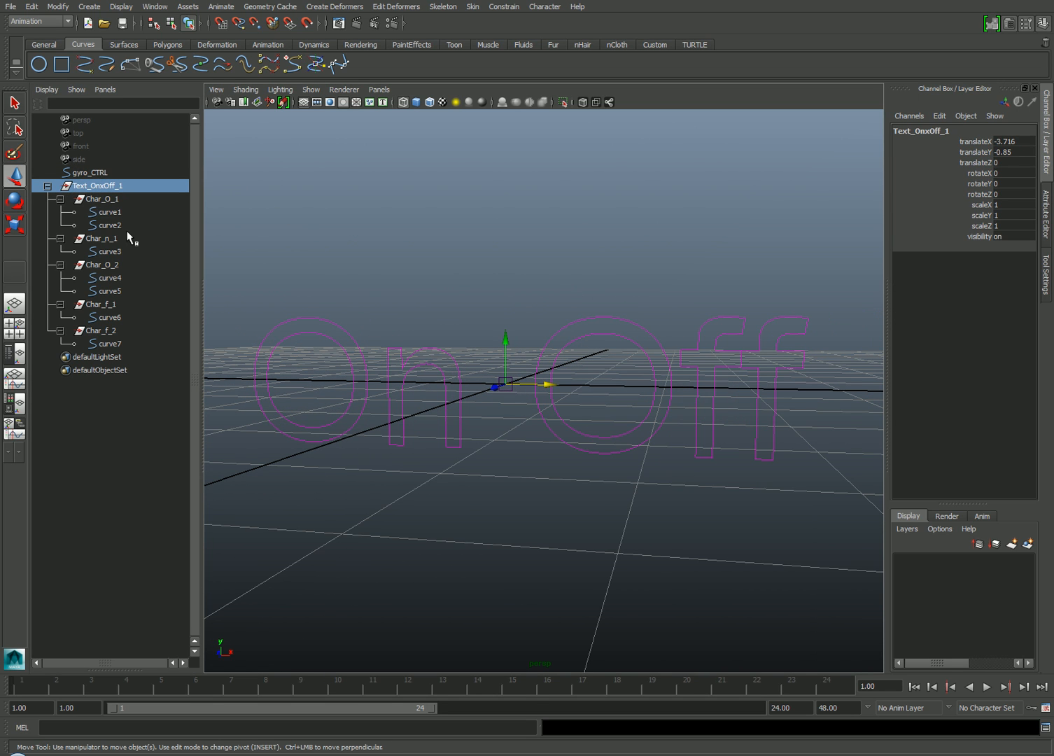
{"action": "left_click", "coordinate": [107, 344], "text": "shift"}
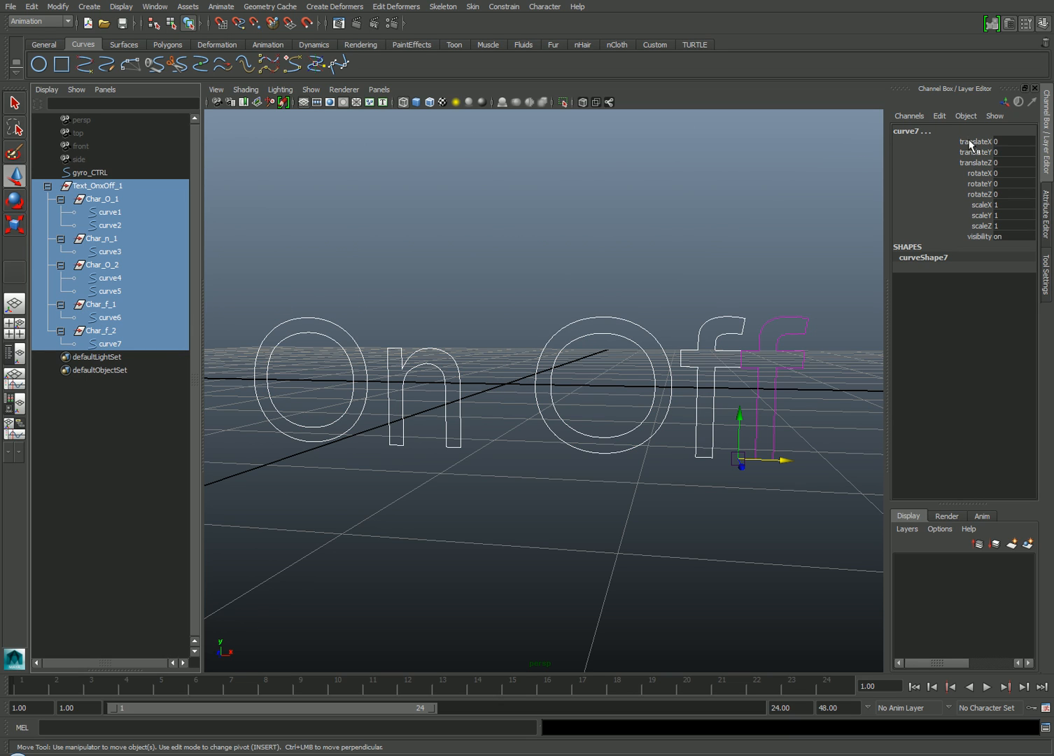
{"action": "left_click_drag", "start_coordinate": [975, 141], "coordinate": [968, 239]}
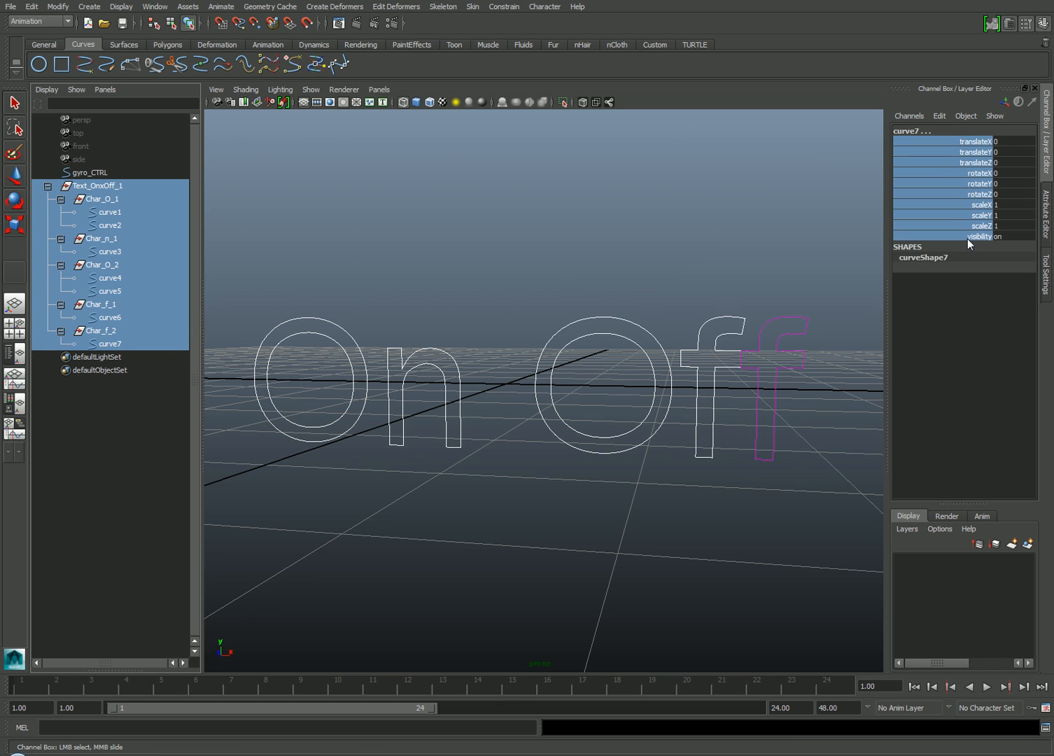
{"action": "left_click", "coordinate": [972, 142]}
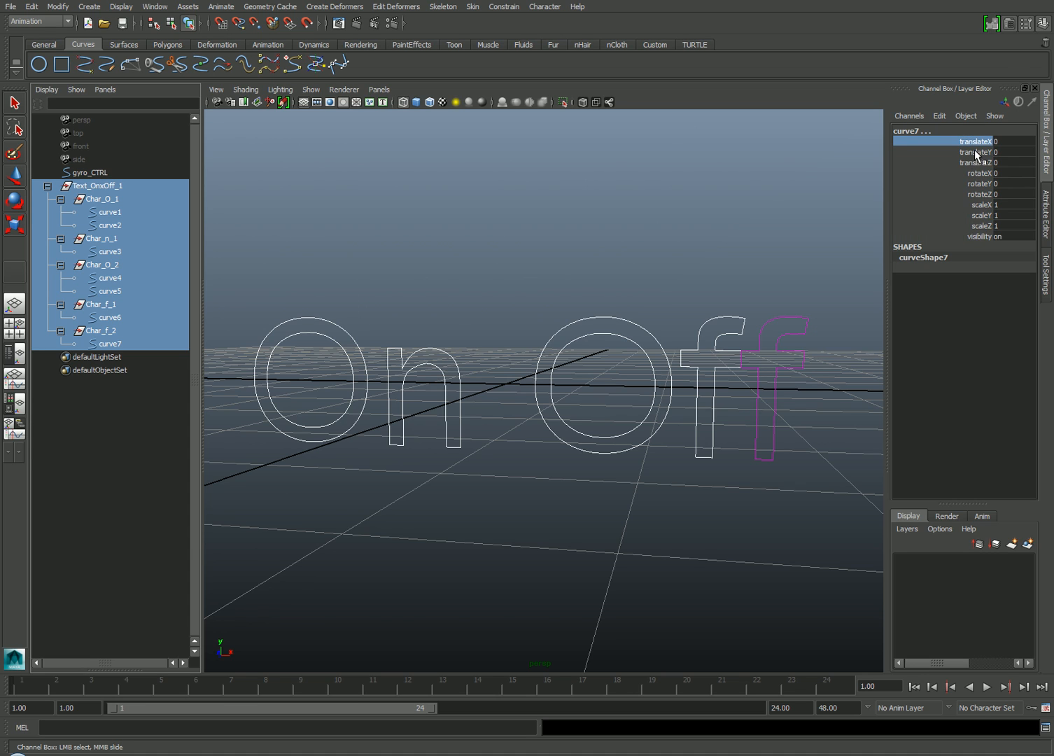
{"action": "left_click", "coordinate": [983, 237], "text": "shift"}
{"action": "right_click", "coordinate": [969, 189]}
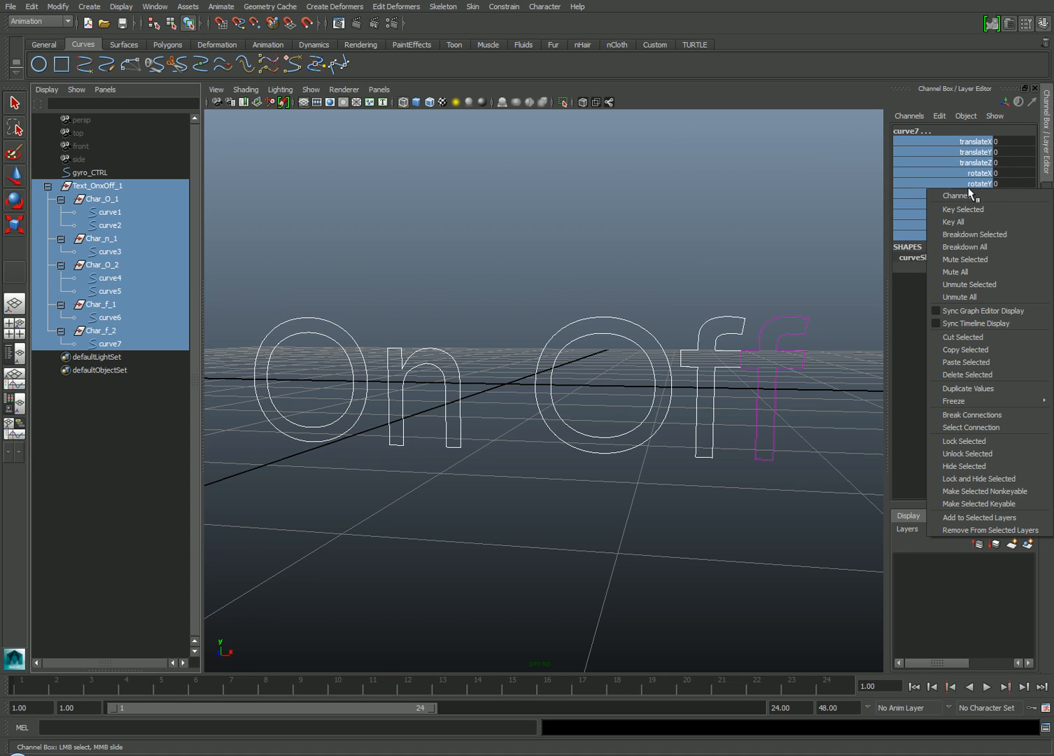
{"action": "left_click", "coordinate": [972, 415]}
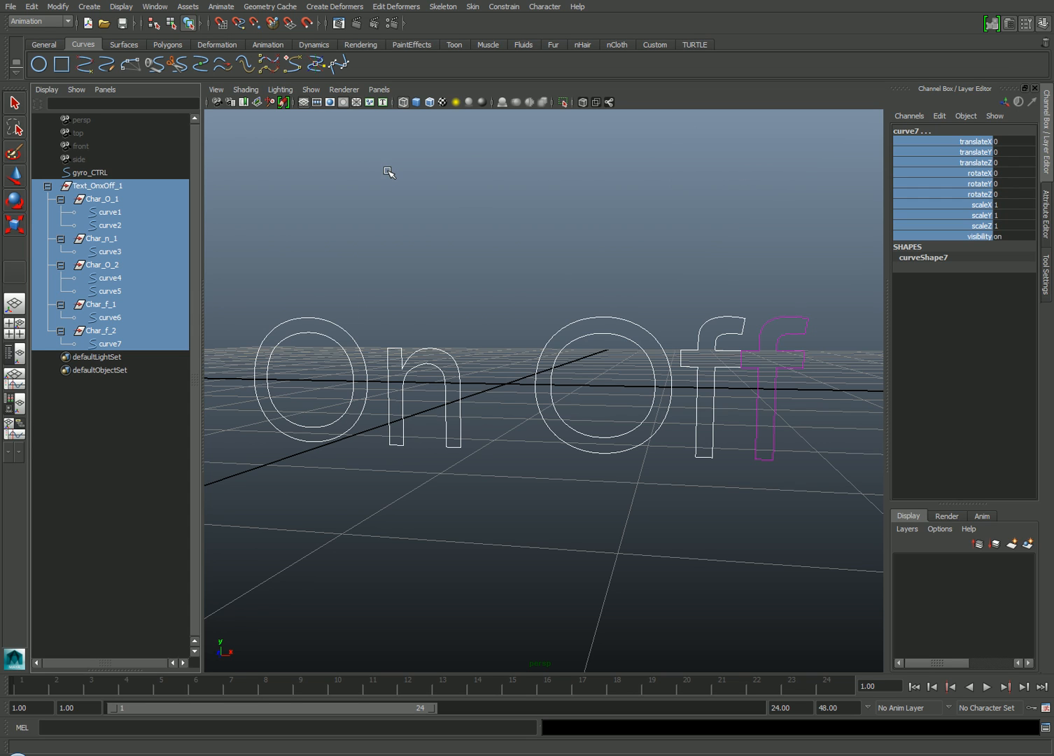
{"action": "left_click", "coordinate": [31, 6]}
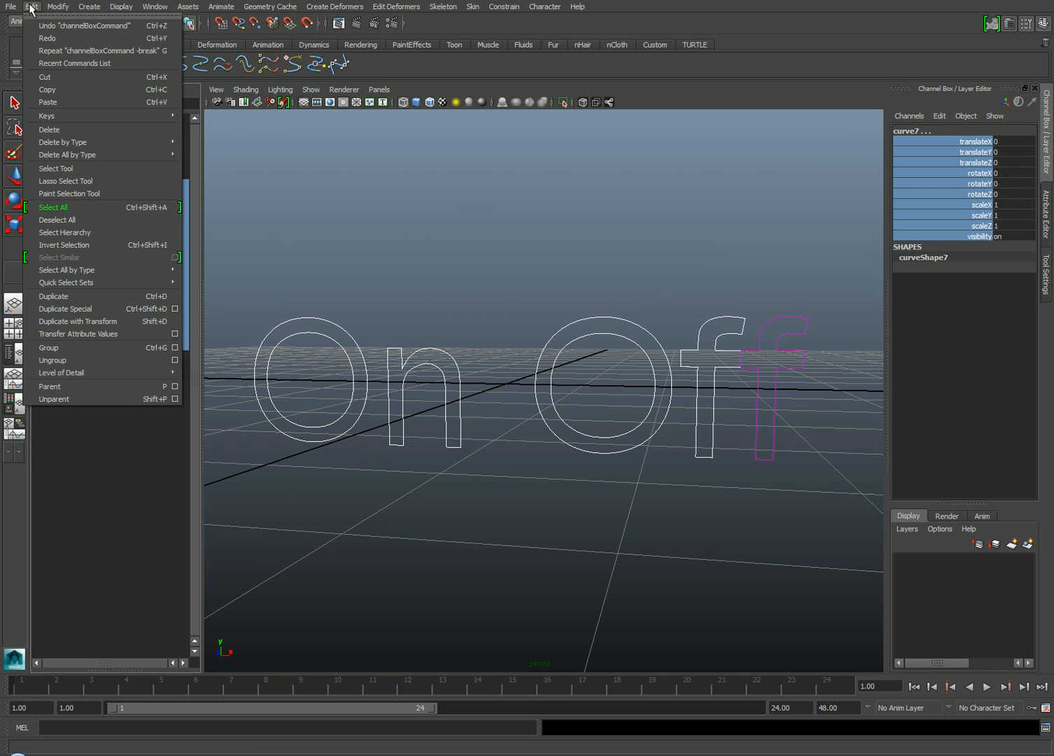
{"action": "left_click", "coordinate": [190, 148]}
{"action": "left_click", "coordinate": [254, 157]}
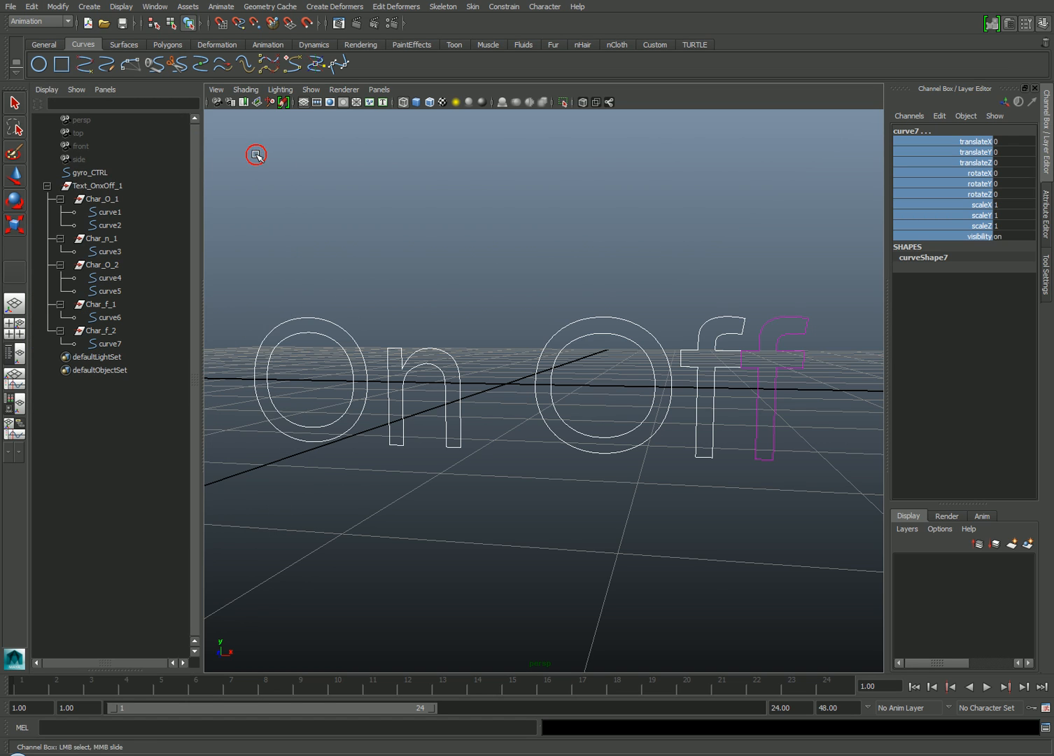
- Freeze the transformations of the Text_OnxOff_1 group
{"action": "left_click", "coordinate": [98, 185]}
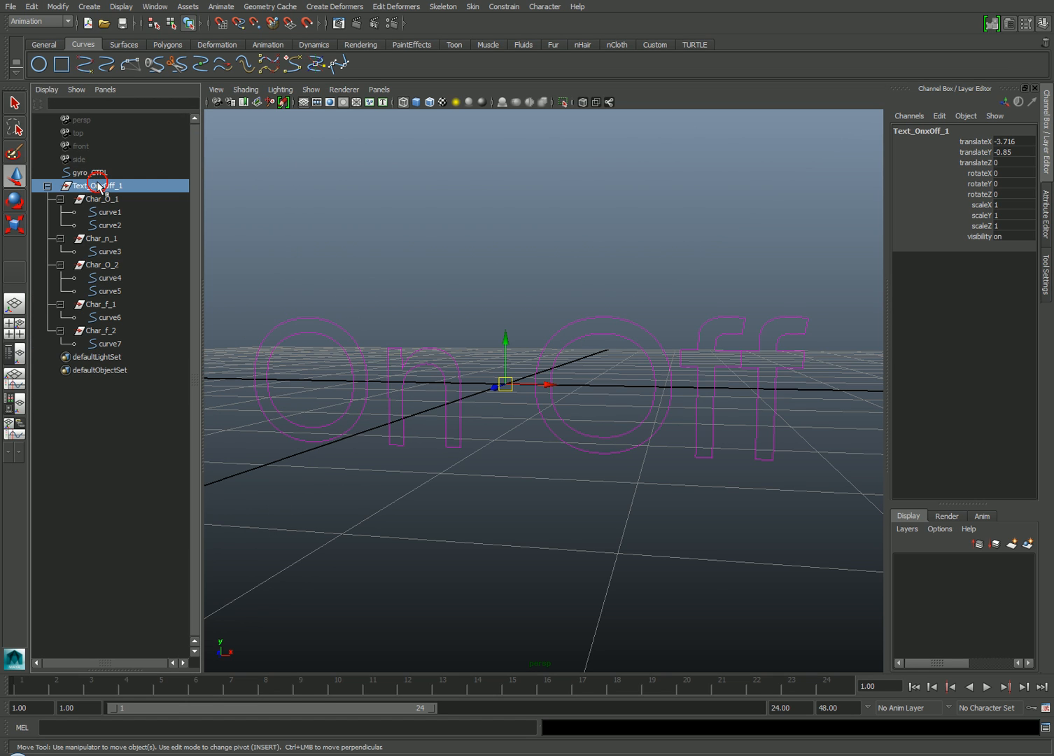
{"action": "left_click", "coordinate": [58, 6]}
{"action": "left_click", "coordinate": [79, 52]}
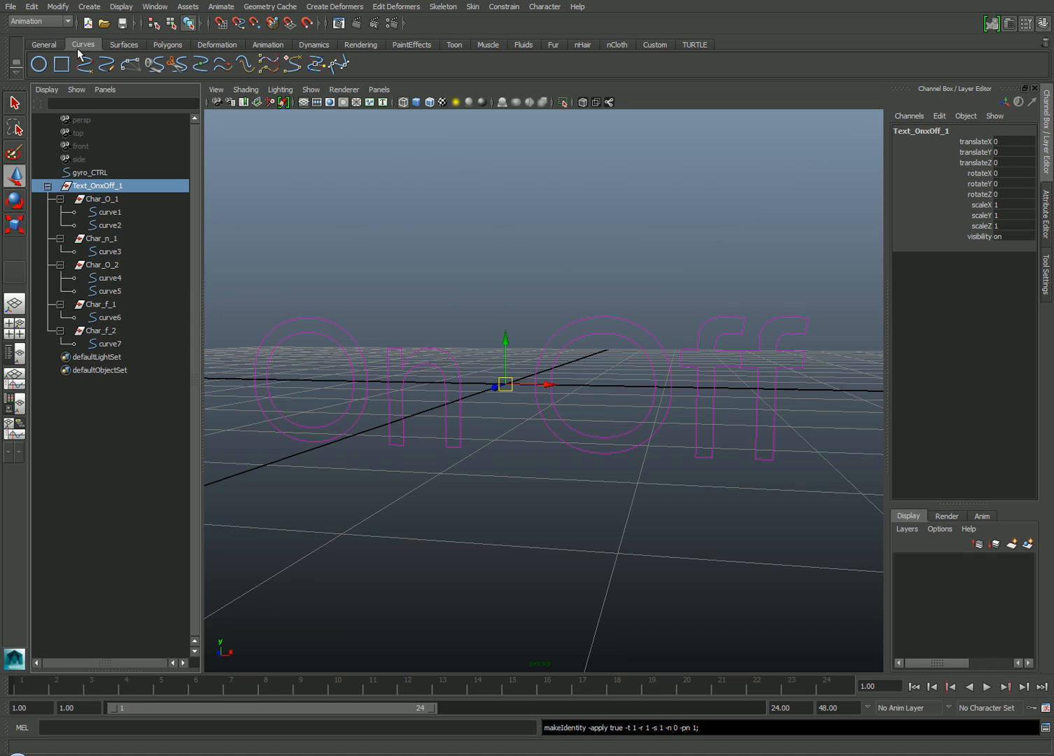
- Show shape nodes in the Outliner and collapse the gyro_CTRL hierarchy
{"action": "left_click", "coordinate": [47, 89]}
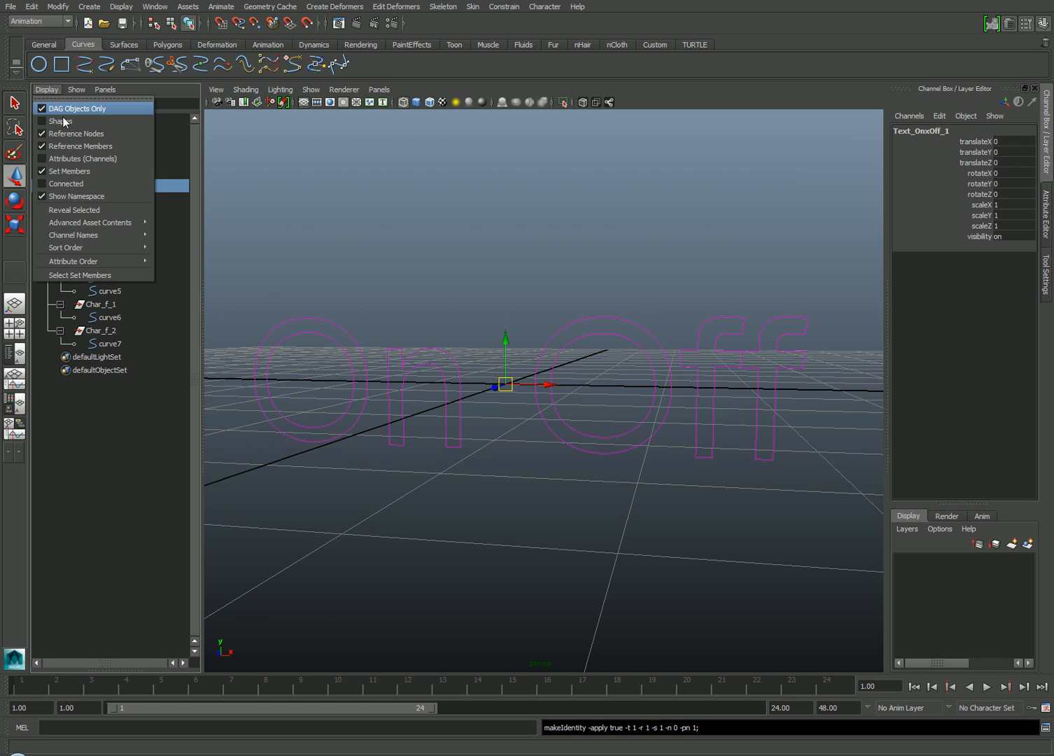
{"action": "left_click", "coordinate": [64, 122]}
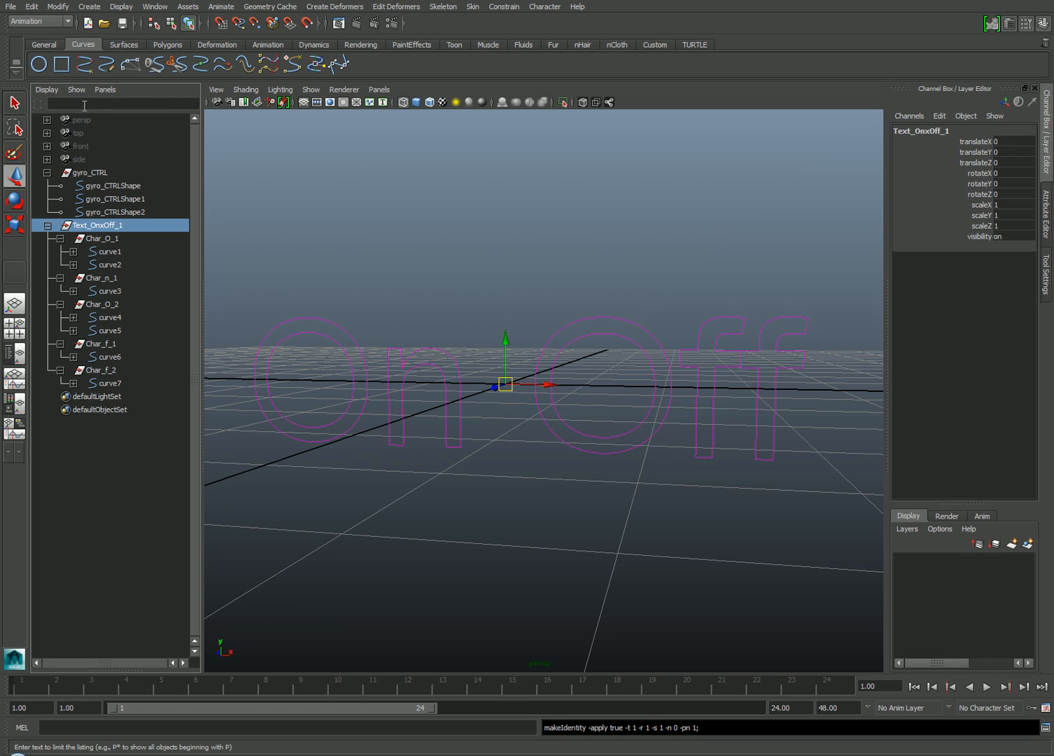
{"action": "left_click", "coordinate": [47, 173]}
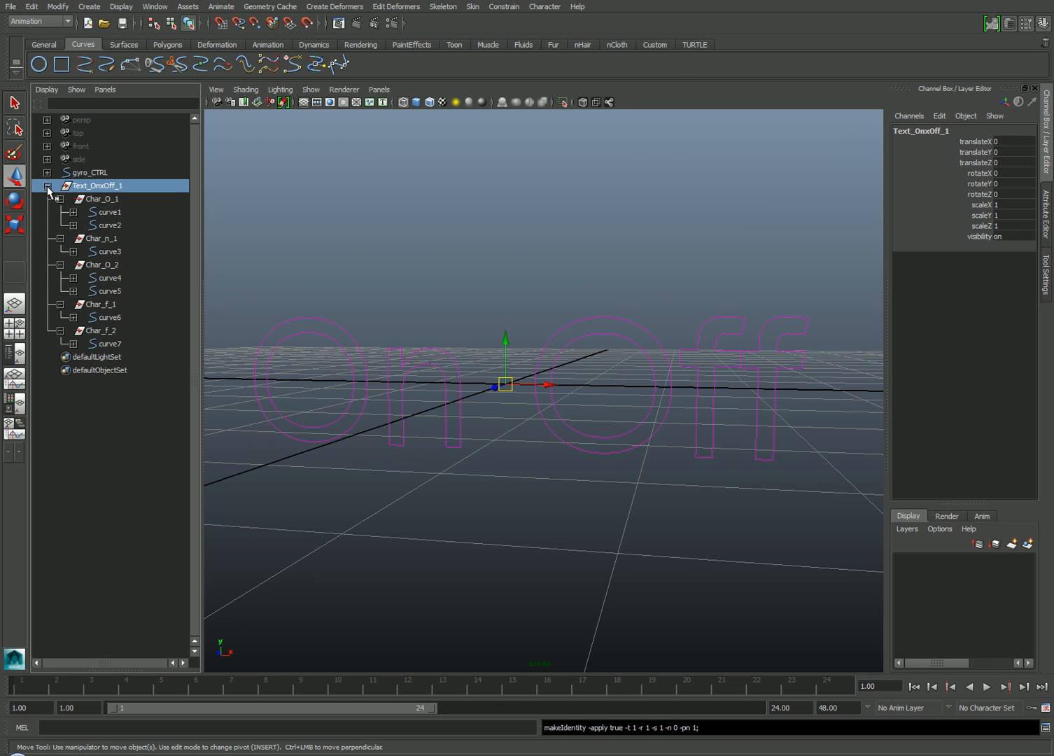
- Expand the whole Text_OnxOff_1 hierarchy and parent curveShape2 through curveShape7 under curve1 with the MEL command "parent -s -r"
{"action": "left_click", "coordinate": [47, 186]}
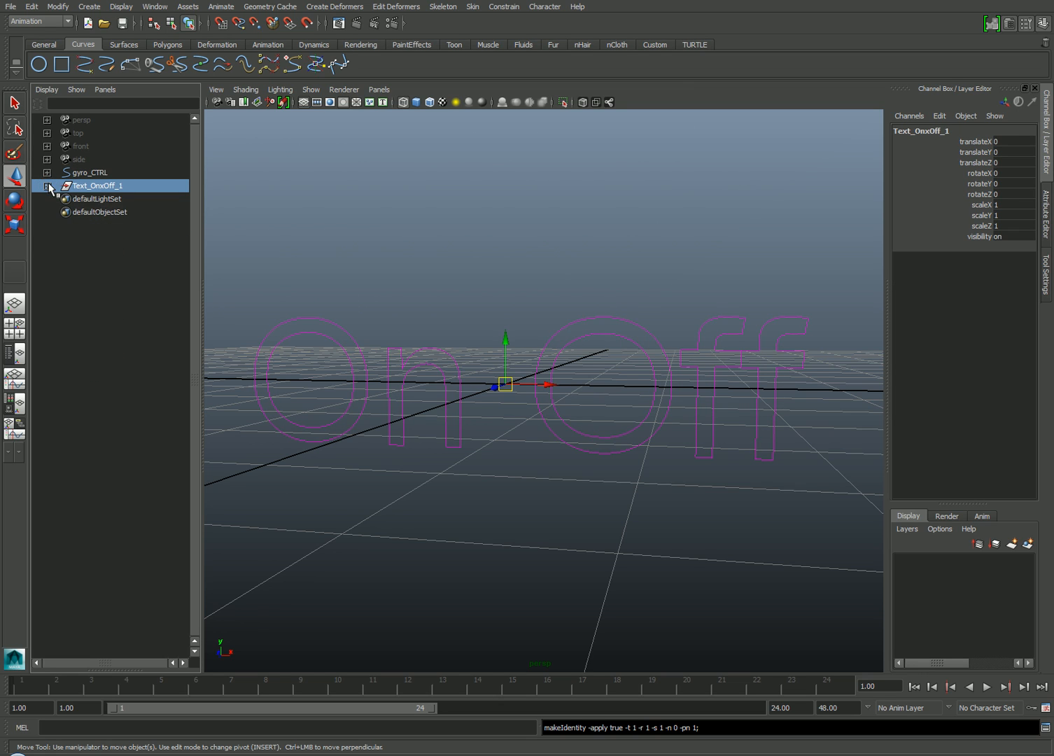
{"action": "left_click", "coordinate": [47, 187], "text": "shift"}
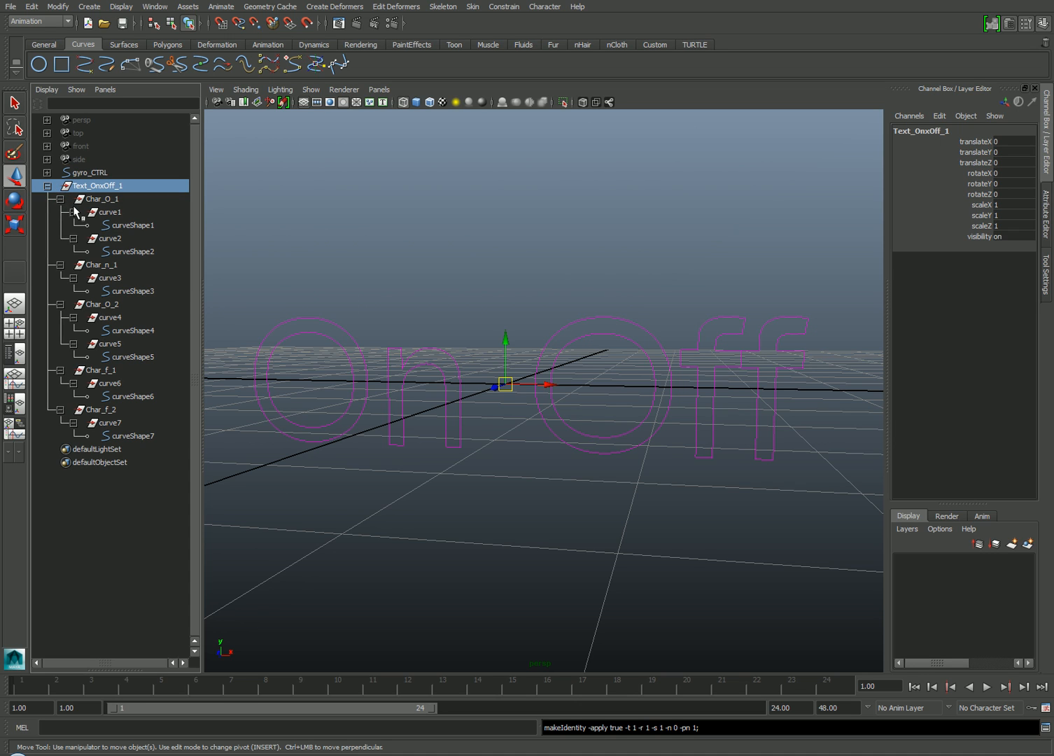
{"action": "left_click", "coordinate": [133, 435]}
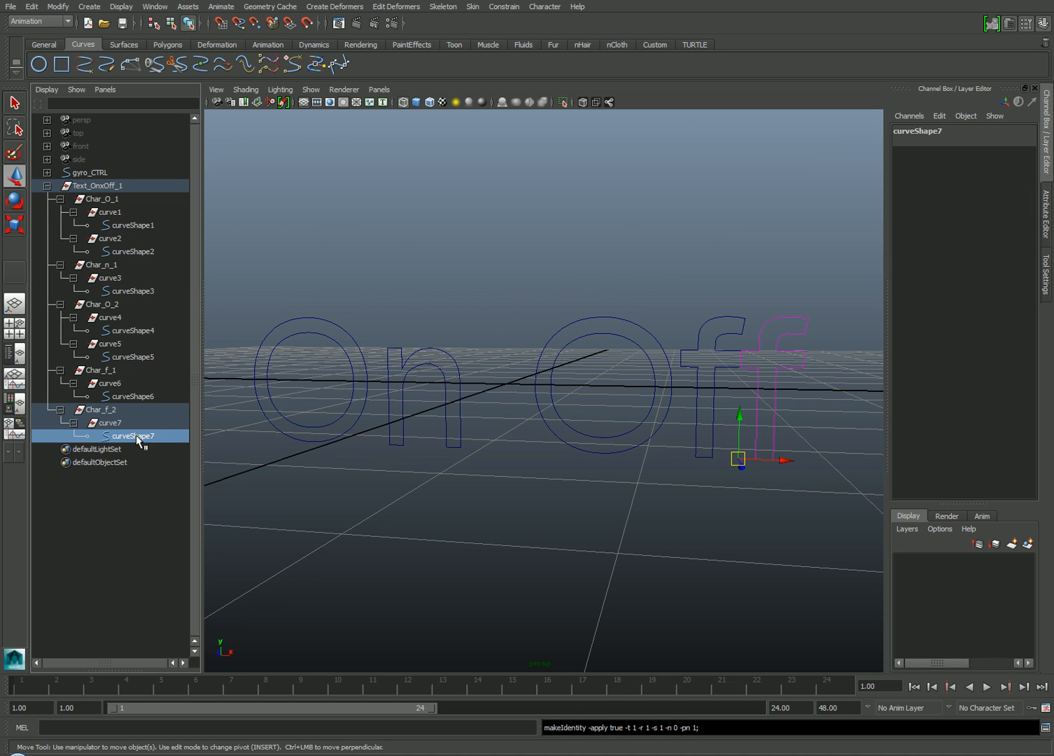
{"action": "left_click", "coordinate": [140, 396], "text": "ctrl"}
{"action": "left_click", "coordinate": [147, 357], "text": "ctrl"}
{"action": "left_click", "coordinate": [143, 330], "text": "ctrl"}
{"action": "left_click", "coordinate": [139, 291], "text": "ctrl"}
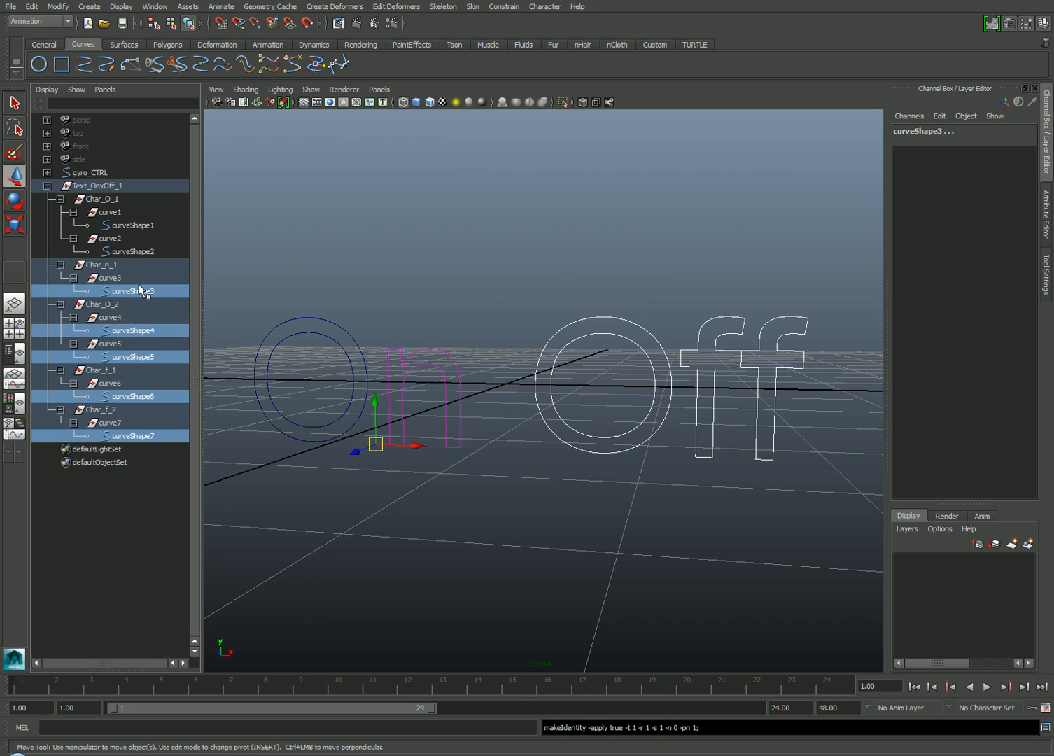
{"action": "left_click", "coordinate": [140, 251], "text": "ctrl"}
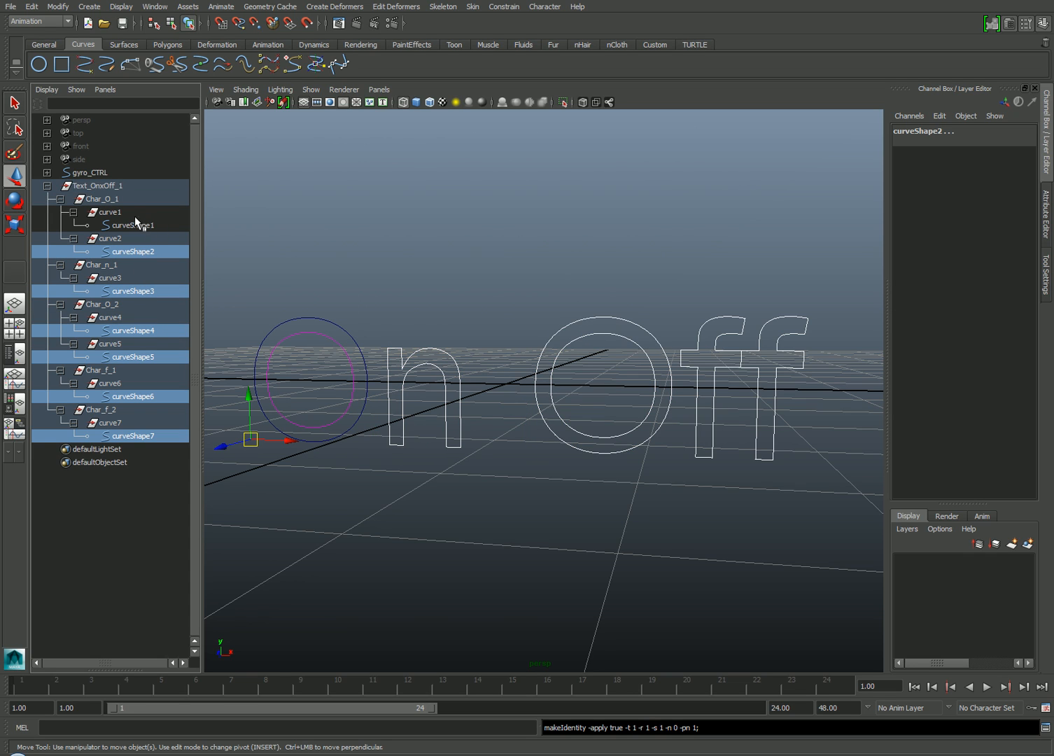
{"action": "left_click", "coordinate": [107, 212], "text": "ctrl"}
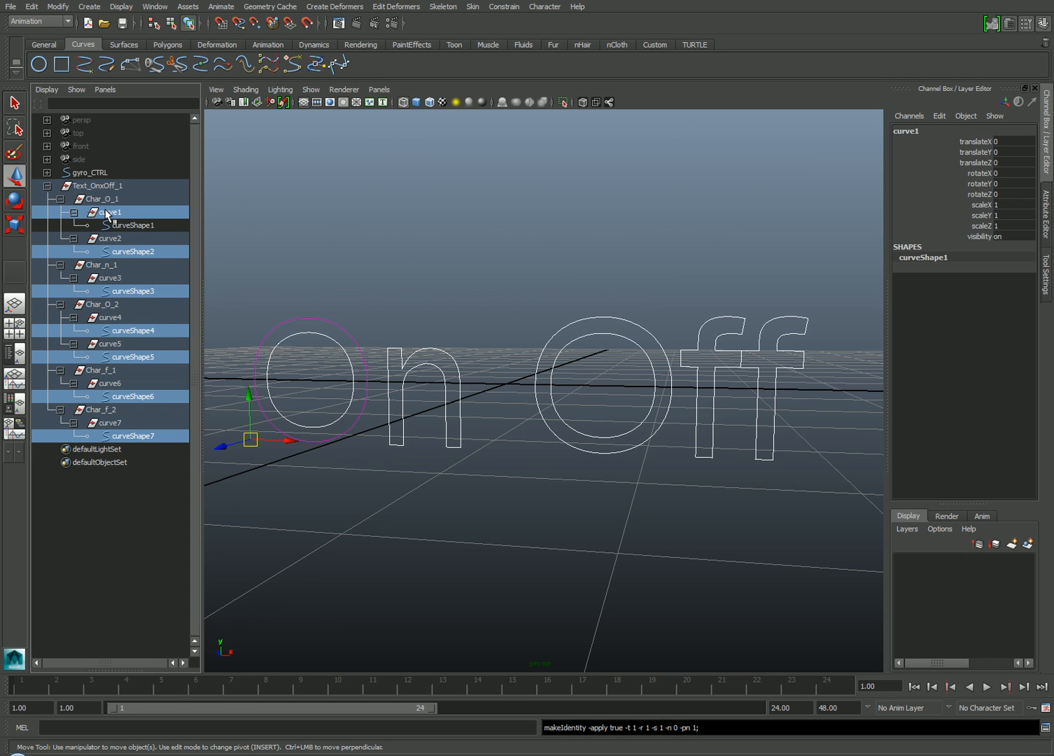
{"action": "left_click", "coordinate": [148, 725]}
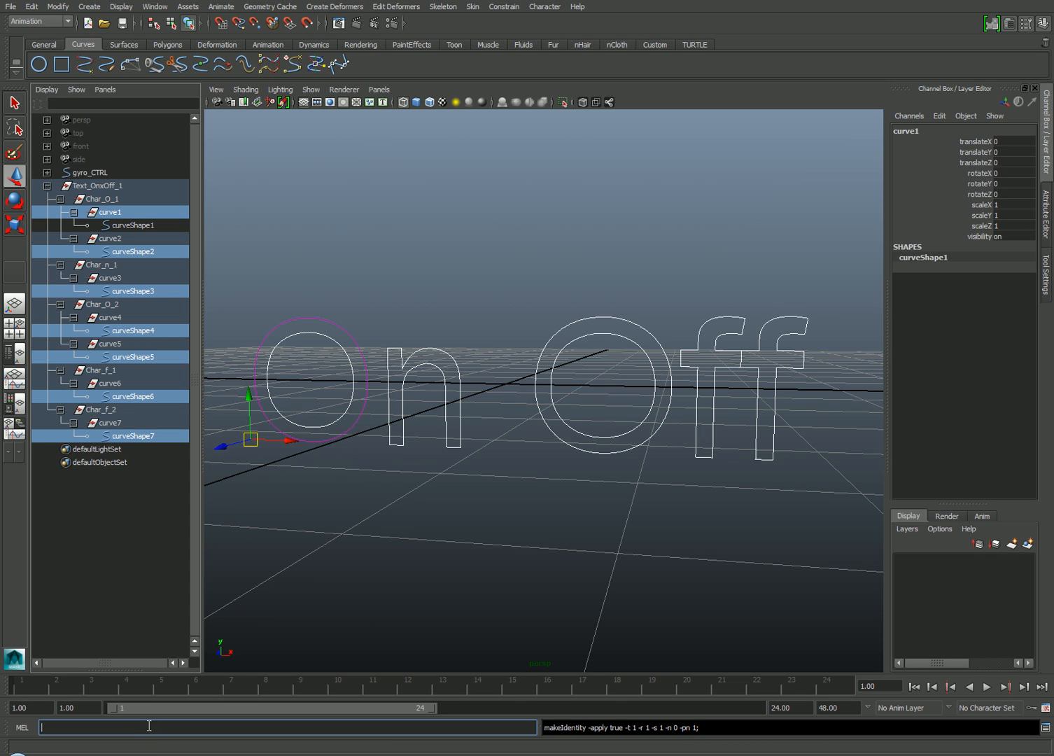
{"action": "type", "text": "parent -s -r"}
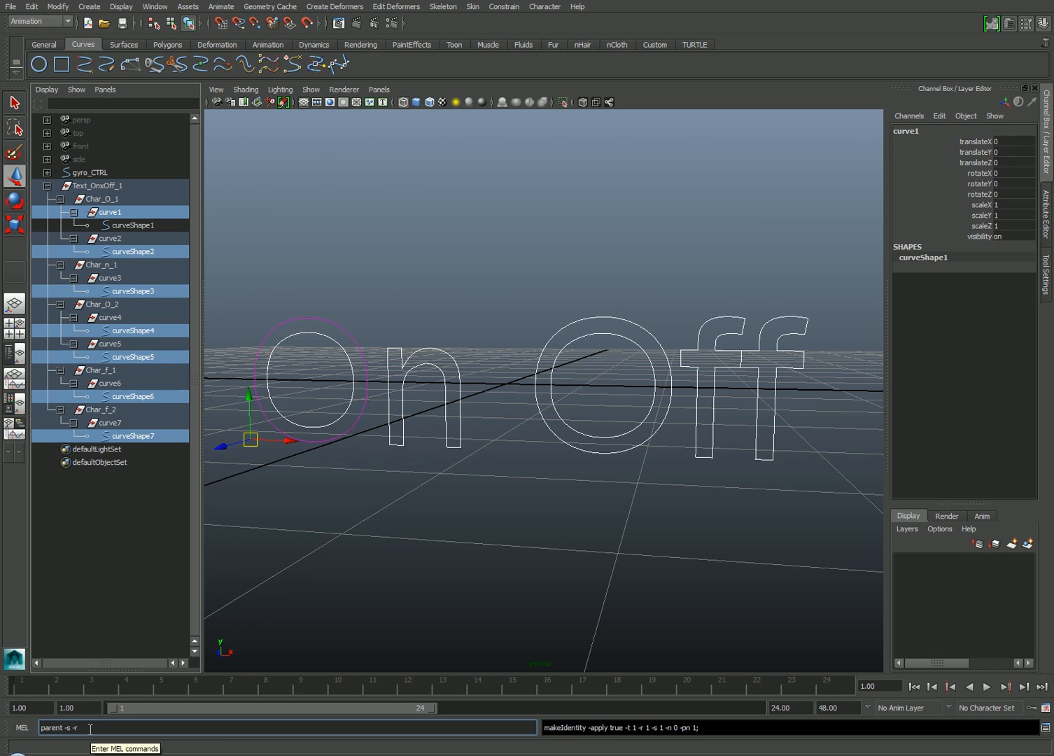
{"action": "key", "text": "Return"}
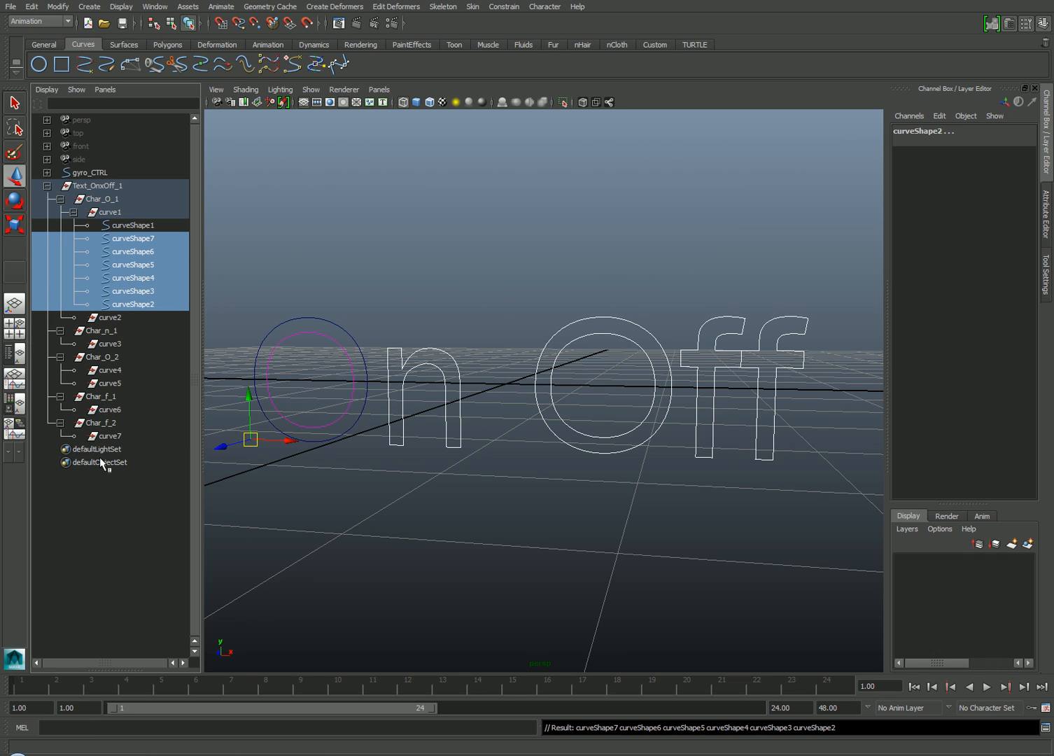
- Delete the empty curve2 transform and the leftover Char_n_1, Char_O_2, Char_f_1 and Char_f_2 groups with their curves
{"action": "left_click", "coordinate": [107, 212]}
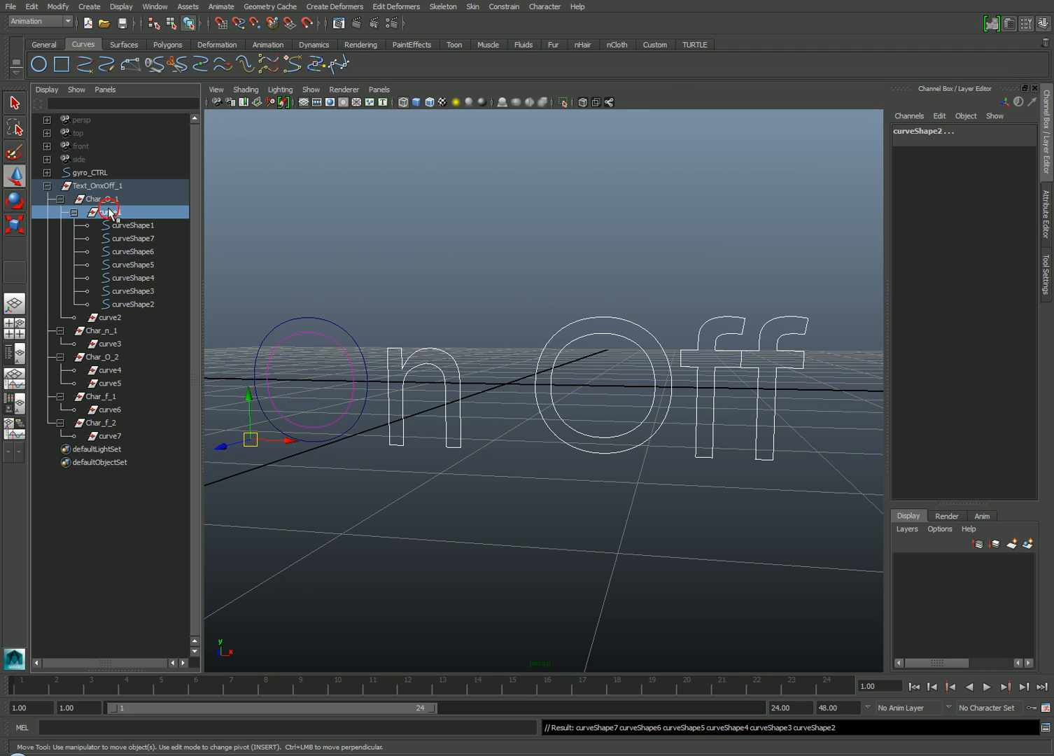
{"action": "left_click", "coordinate": [110, 318]}
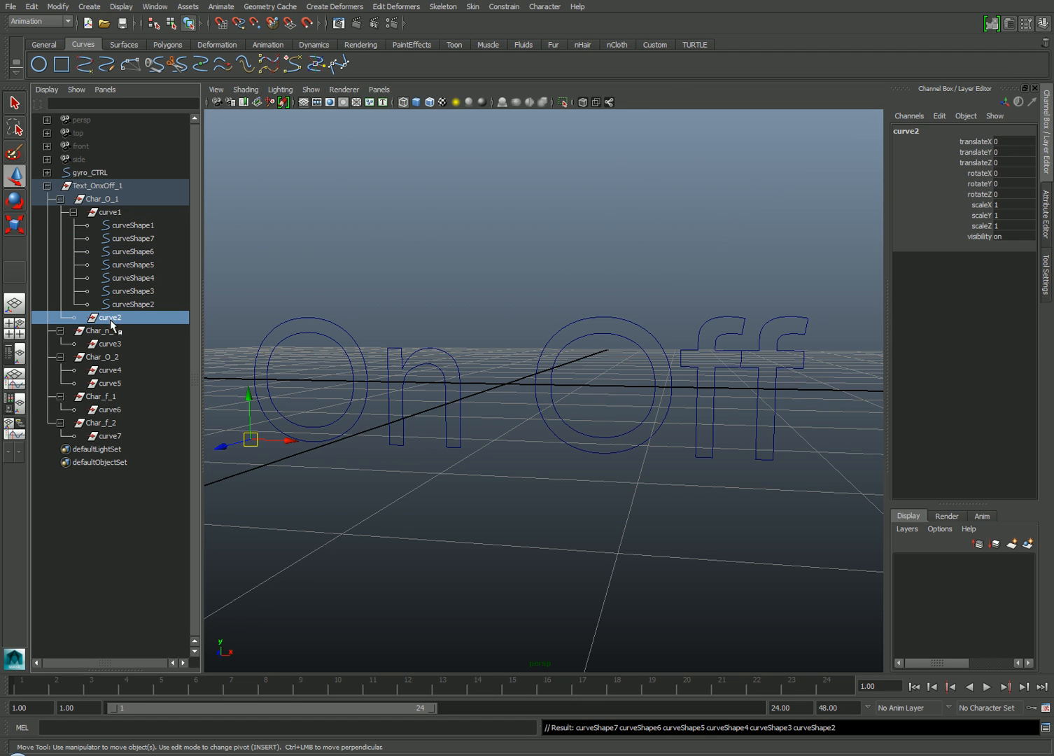
{"action": "key", "text": "Delete"}
{"action": "left_click", "coordinate": [107, 318]}
{"action": "left_click", "coordinate": [110, 423], "text": "shift"}
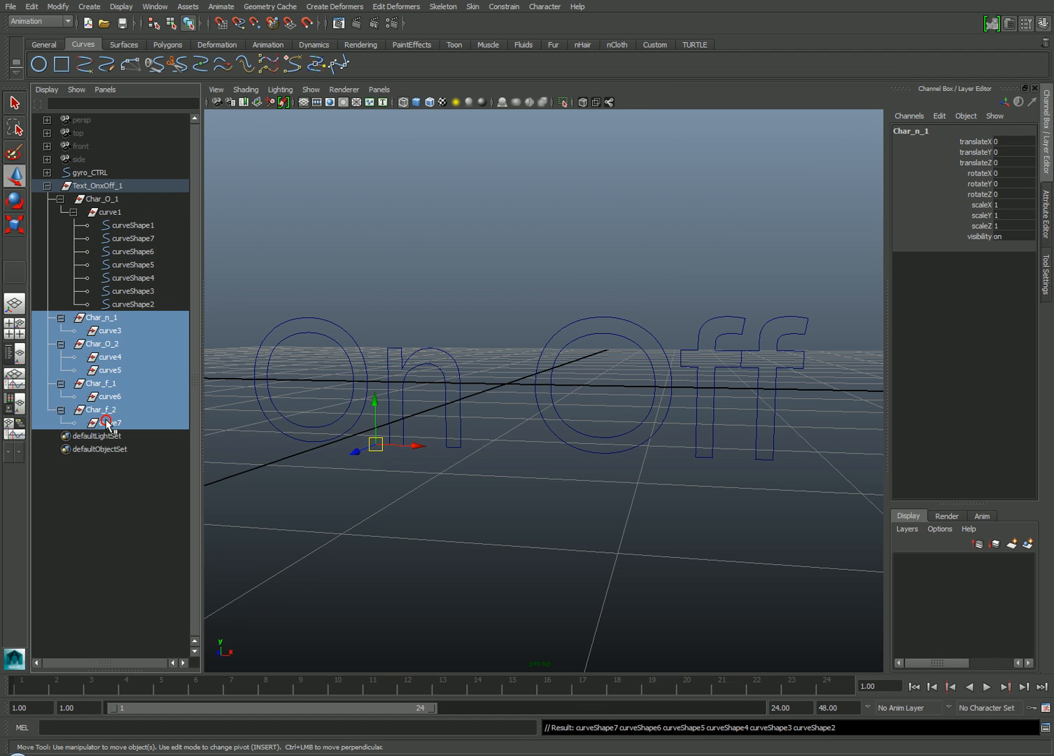
{"action": "key", "text": "Delete"}
- Move curve1 out of its group to the top level of the Outliner and delete the remaining Text_OnxOff_1 group
{"action": "left_click", "coordinate": [104, 212]}
{"action": "middle_click_drag", "start_coordinate": [103, 213], "coordinate": [73, 373]}
{"action": "left_click", "coordinate": [96, 188]}
{"action": "key", "text": "Delete"}
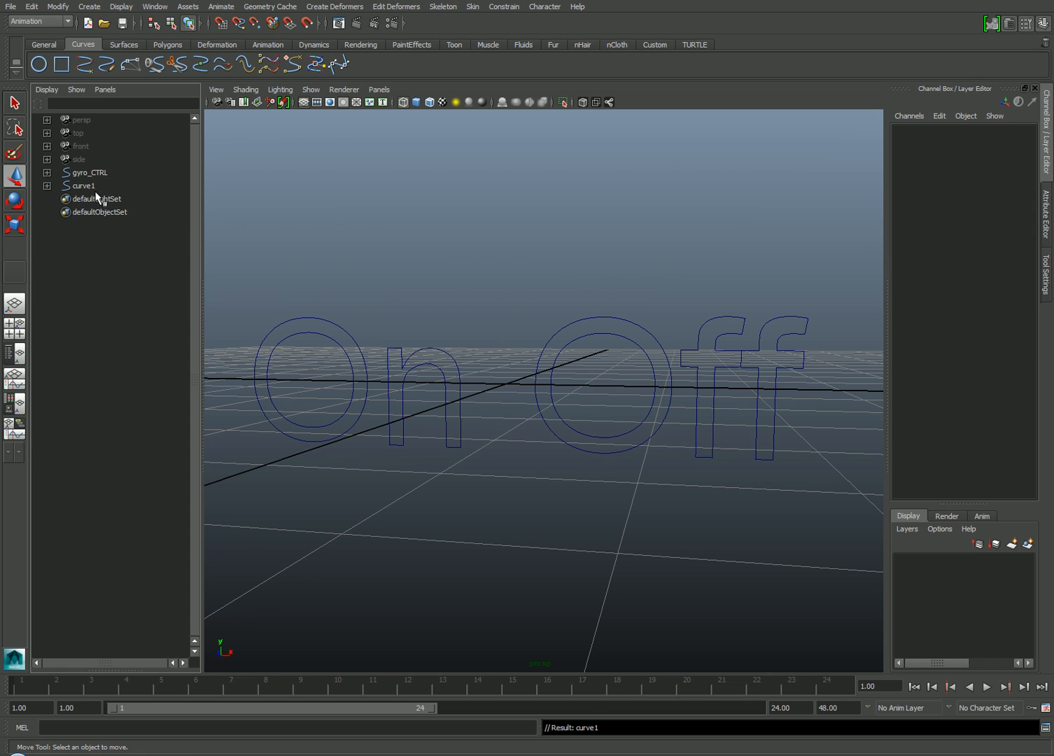
- Expand curve1 to list its shapes, and turn off the display of shape nodes in the Outliner
{"action": "left_click", "coordinate": [47, 185]}
{"action": "left_click", "coordinate": [49, 89]}
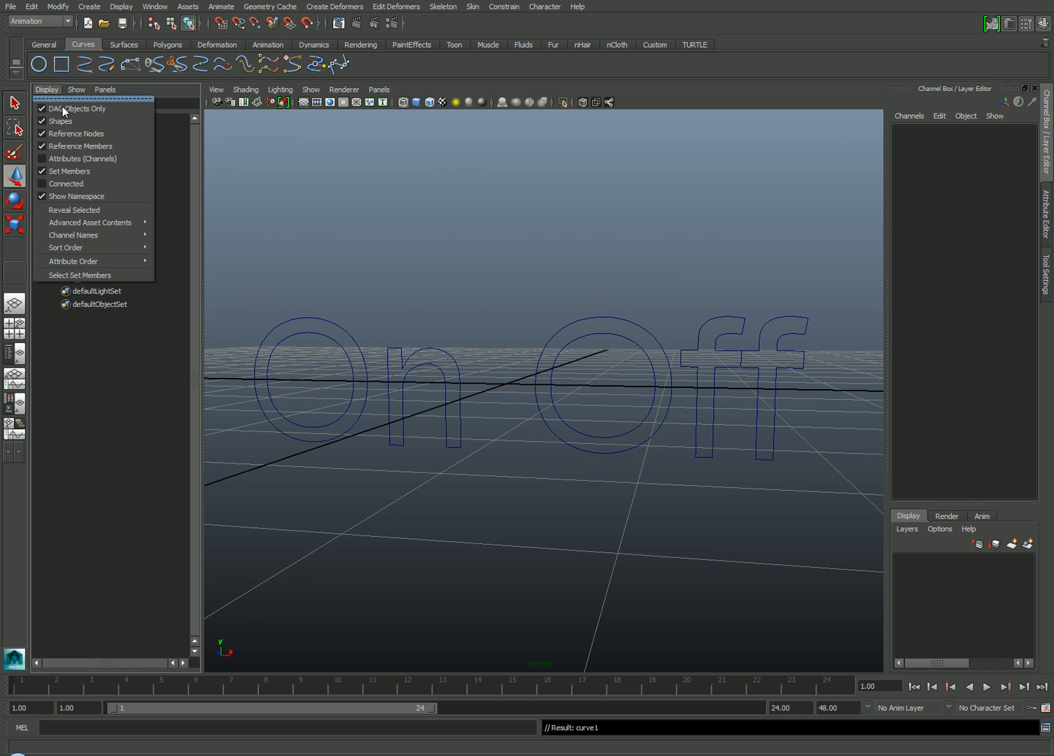
{"action": "left_click", "coordinate": [63, 122]}
- Rename curve1 to onOff_CTRL and clear the selection
{"action": "left_click", "coordinate": [96, 186]}
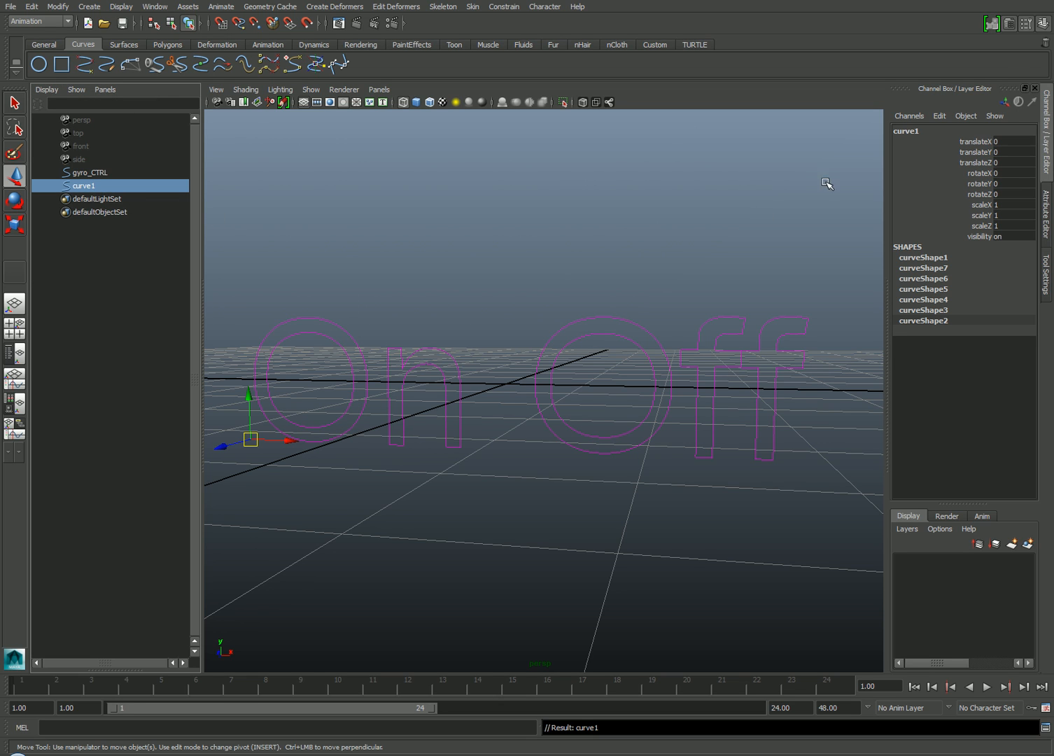
{"action": "left_click", "coordinate": [939, 130]}
{"action": "type", "text": "on"}
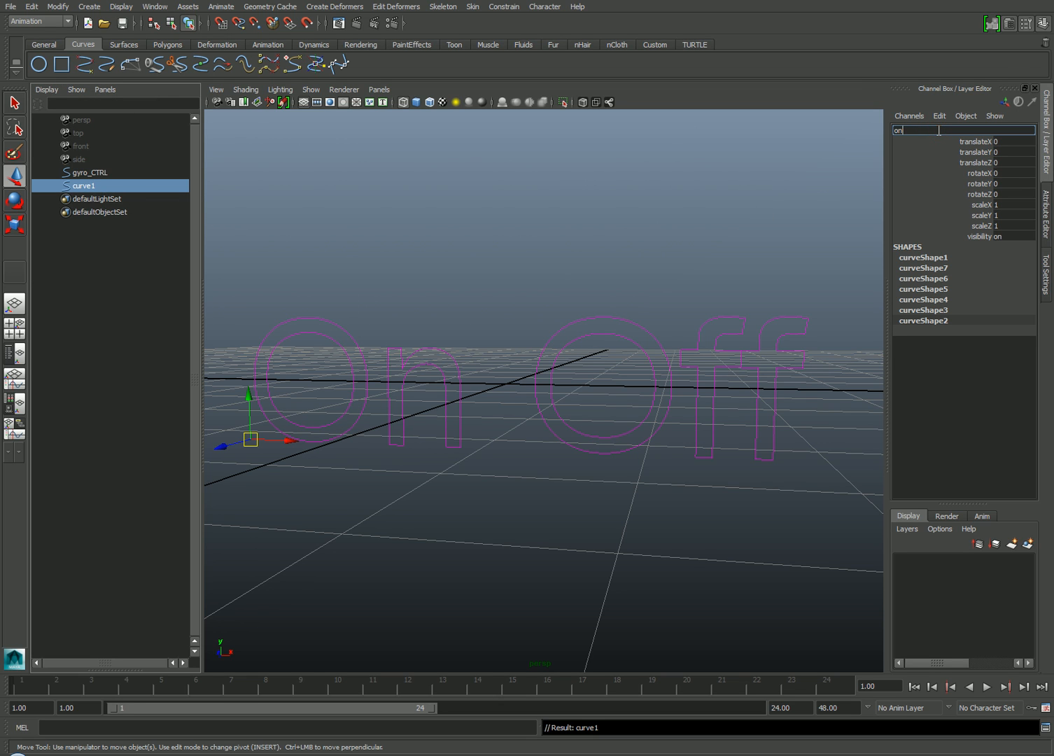
{"action": "type", "text": "Off_CTRL"}
{"action": "key", "text": "Return"}
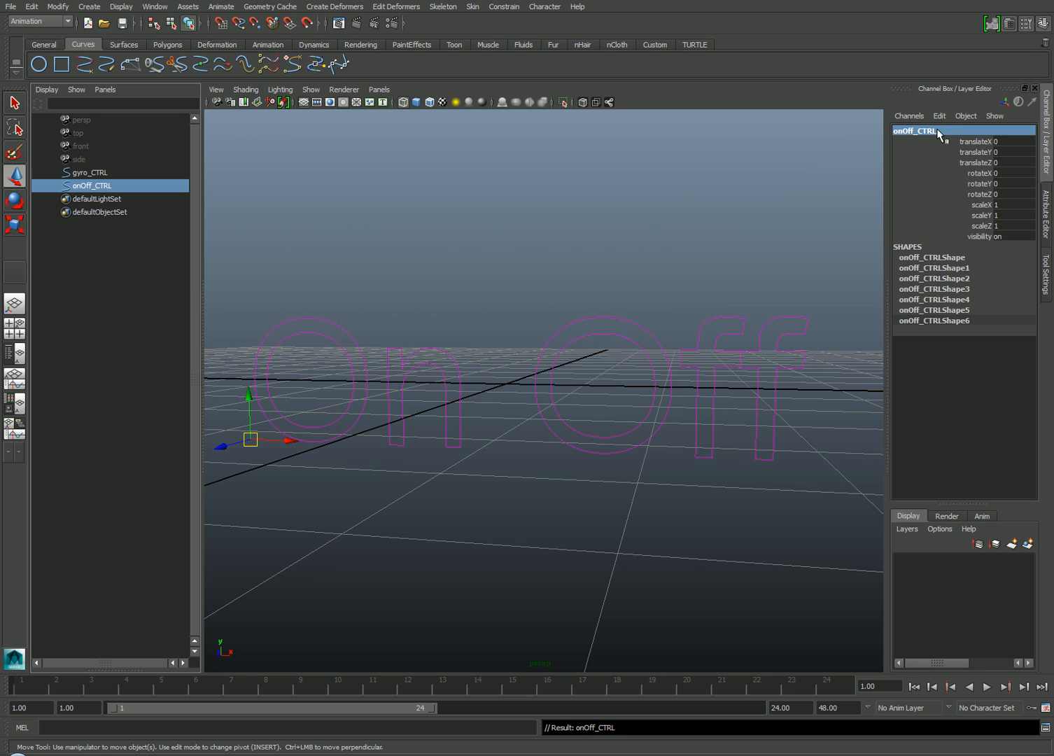
{"action": "left_click", "coordinate": [670, 416]}
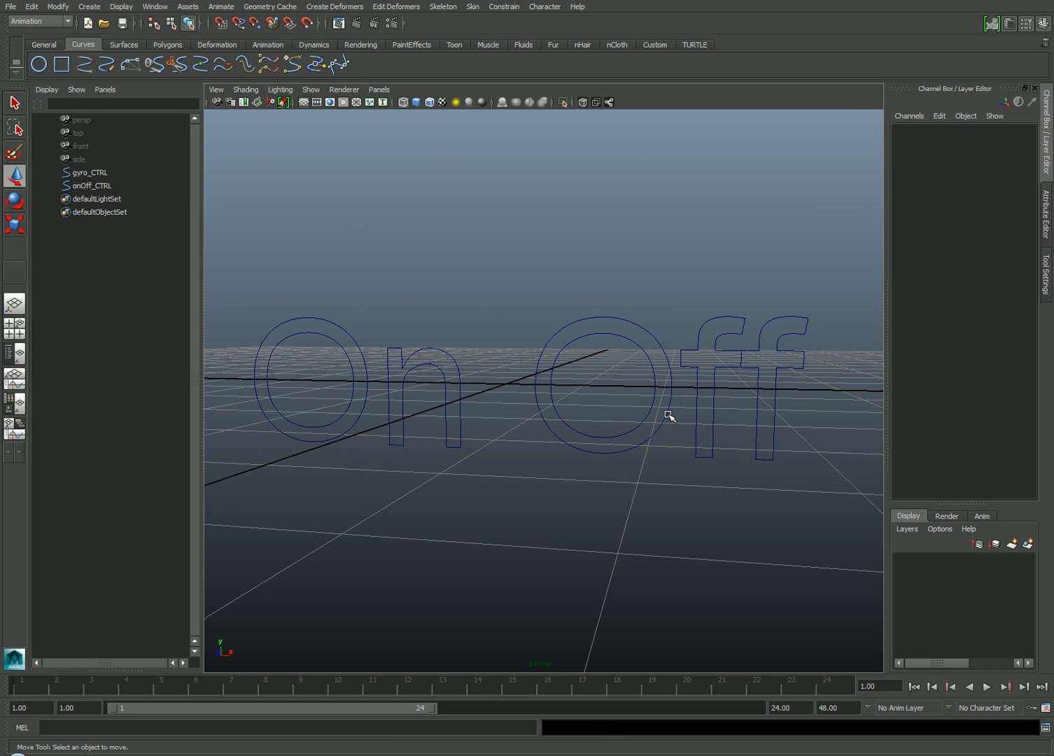
- Show shape nodes in the Outliner, enable drawing overrides on onOff_CTRLShape6 and set its override color to yellow
{"action": "left_click", "coordinate": [47, 90]}
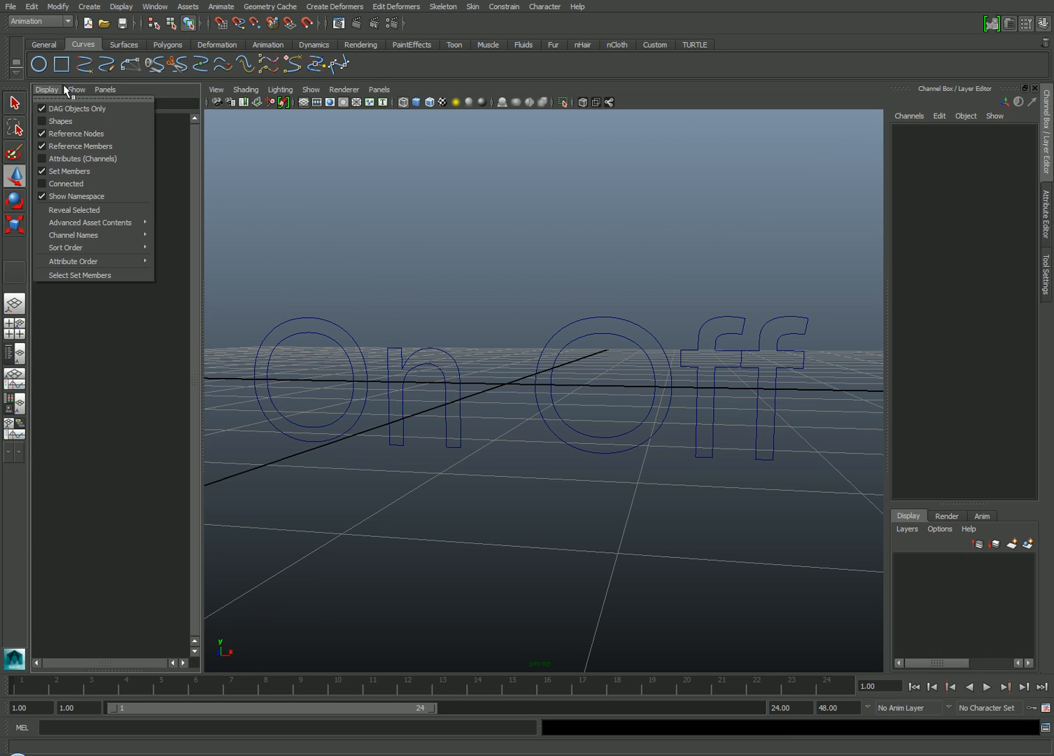
{"action": "left_click", "coordinate": [50, 122]}
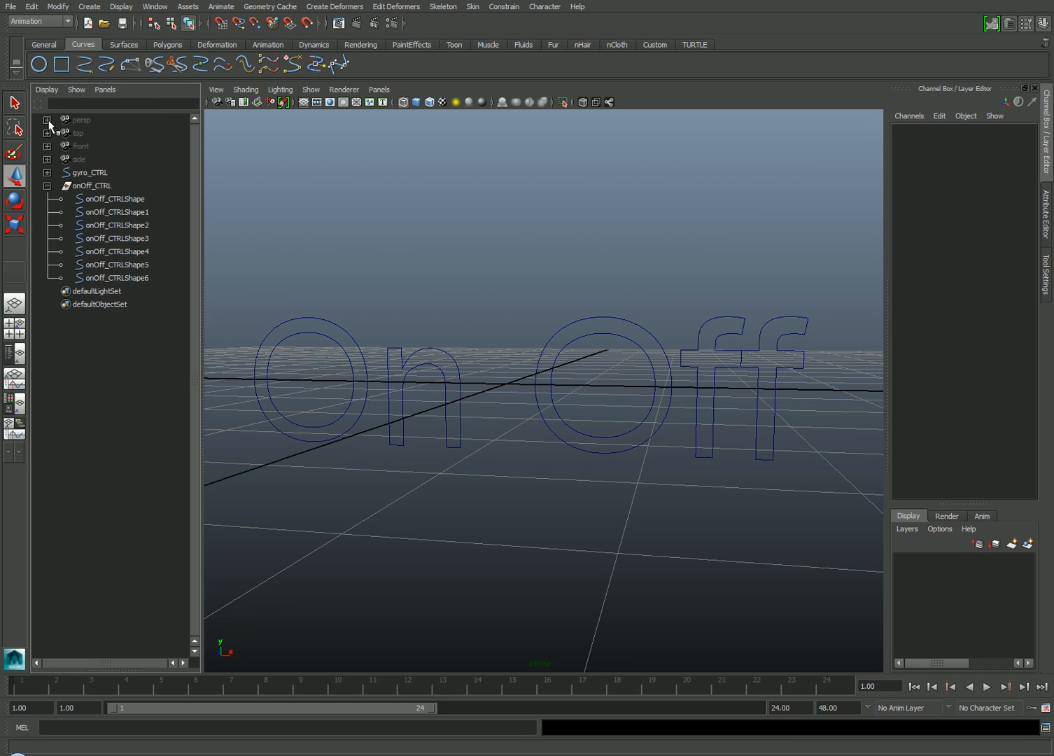
{"action": "left_click", "coordinate": [106, 278]}
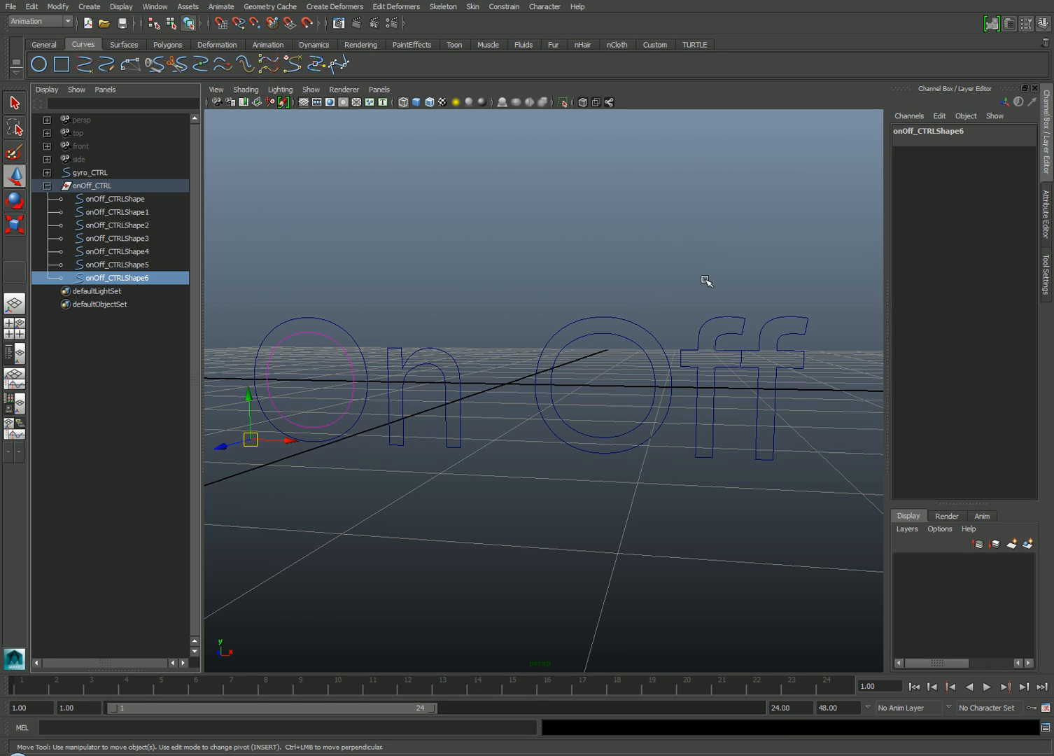
{"action": "left_click", "coordinate": [1047, 214]}
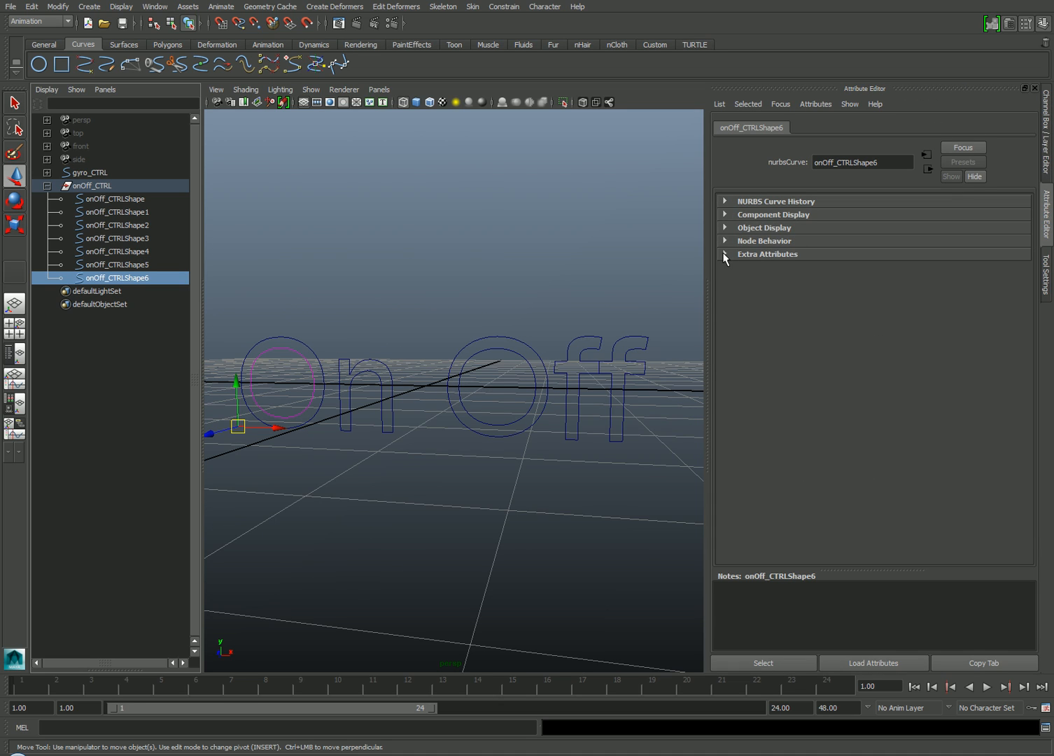
{"action": "left_click", "coordinate": [724, 228]}
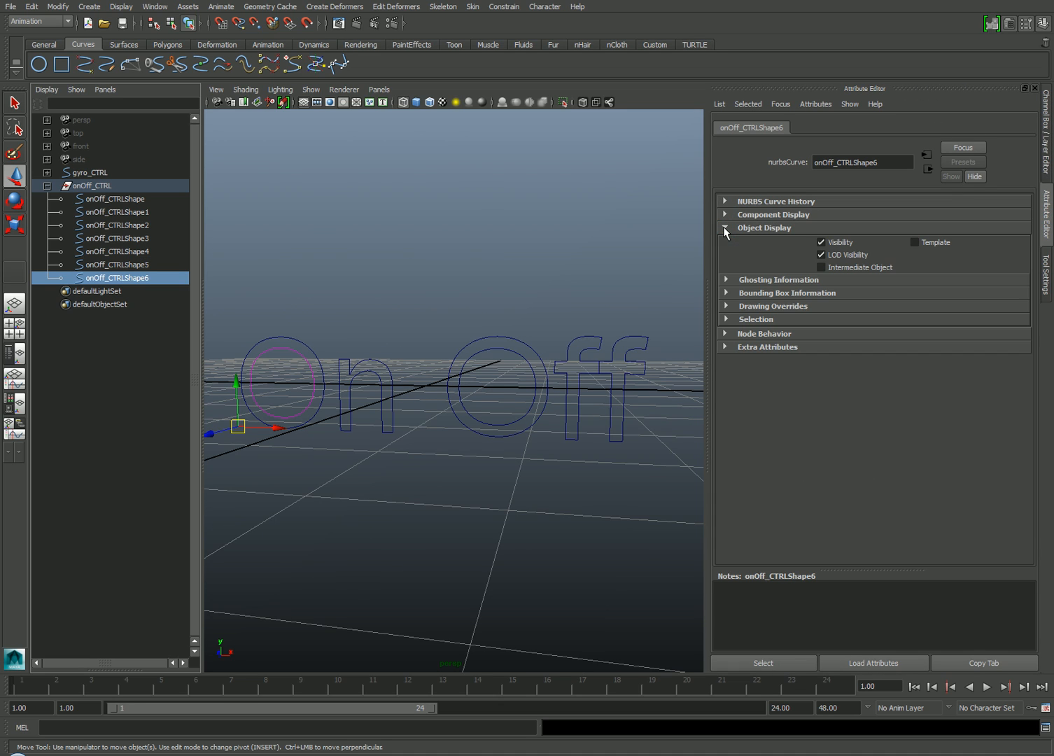
{"action": "left_click", "coordinate": [727, 306]}
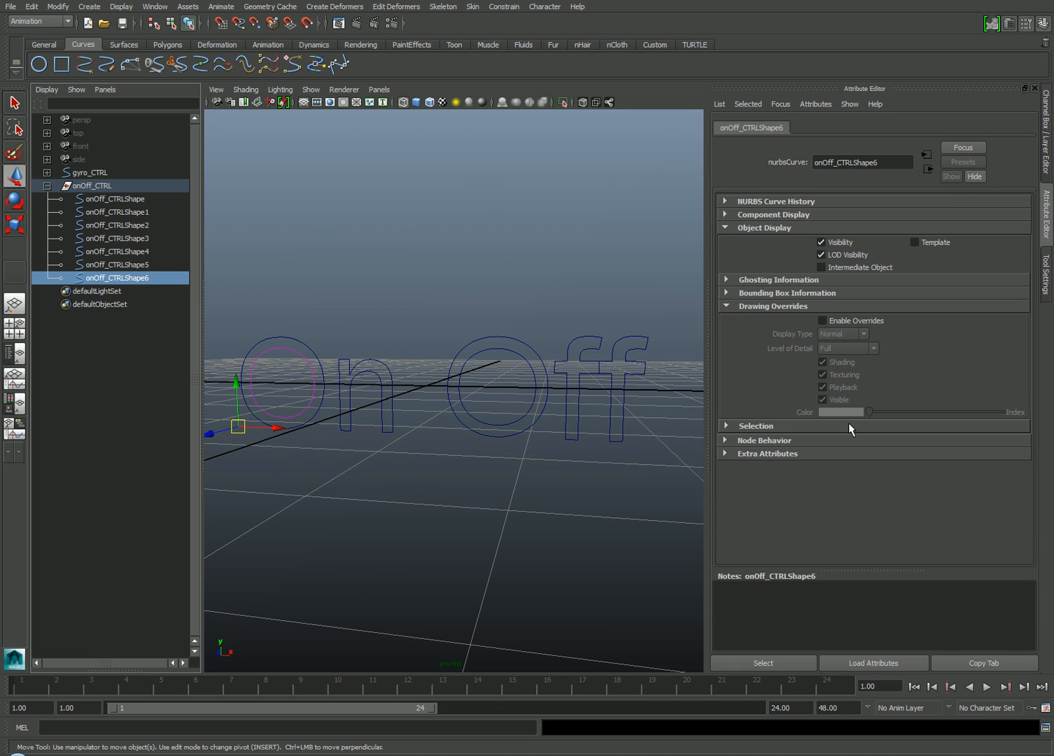
{"action": "left_click", "coordinate": [832, 321]}
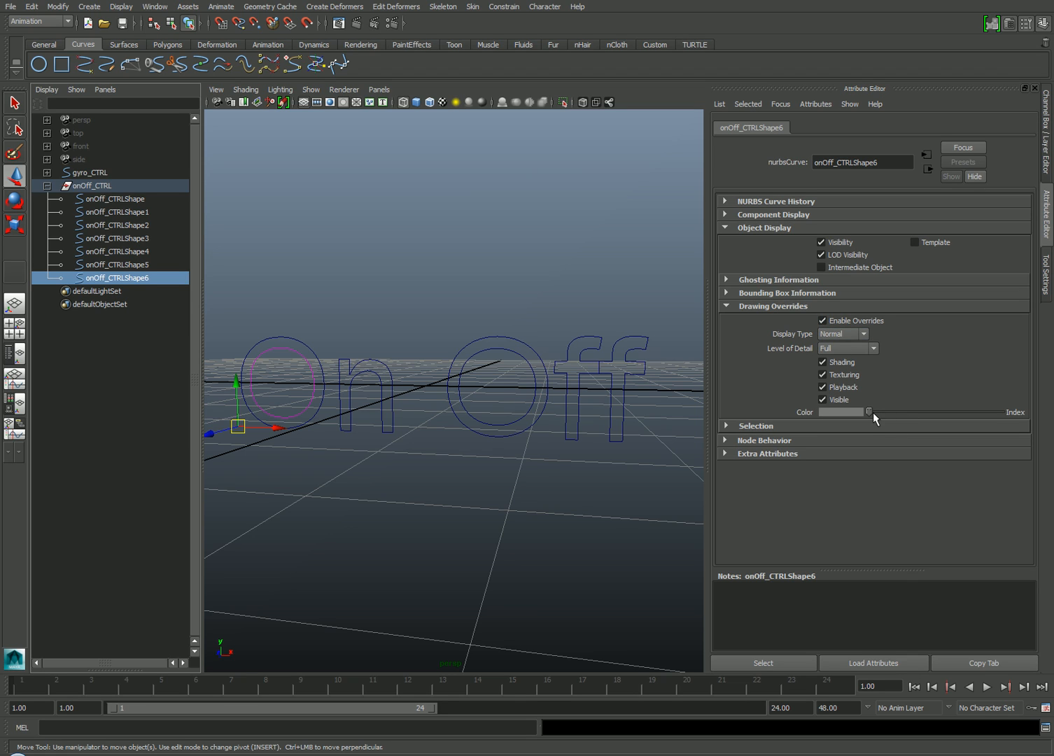
{"action": "left_click_drag", "start_coordinate": [873, 414], "coordinate": [942, 413]}
- Enable drawing overrides with a yellow color on onOff_CTRLShape5 and onOff_CTRLShape so all of "On" matches
{"action": "left_click", "coordinate": [126, 266]}
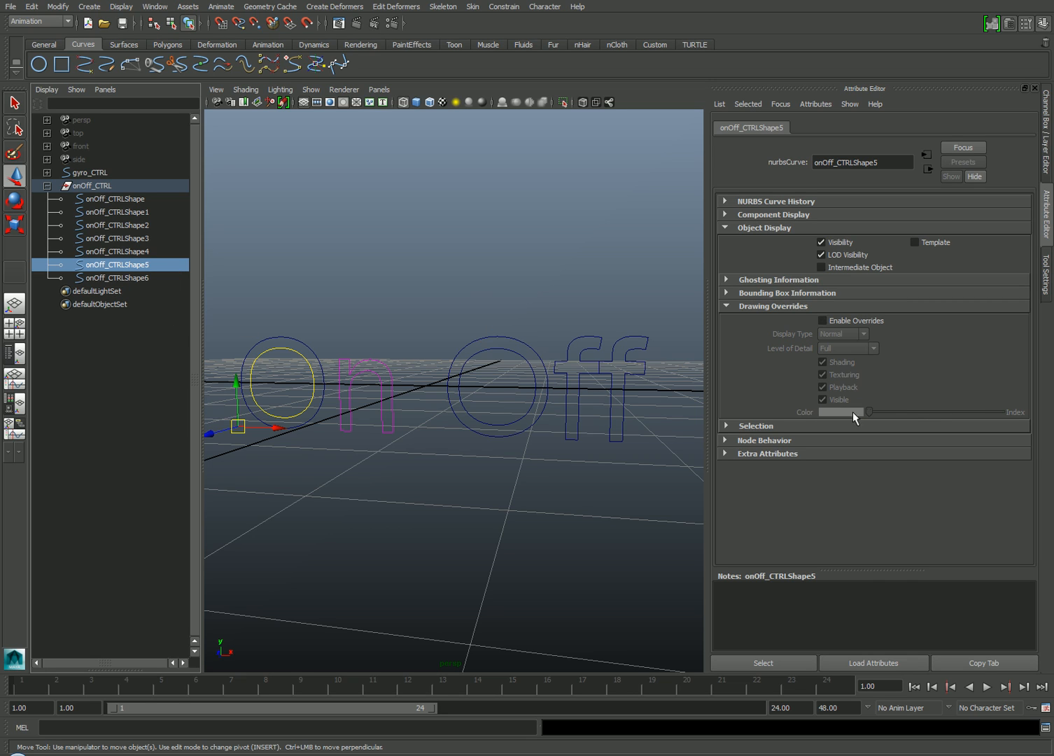
{"action": "left_click", "coordinate": [848, 322]}
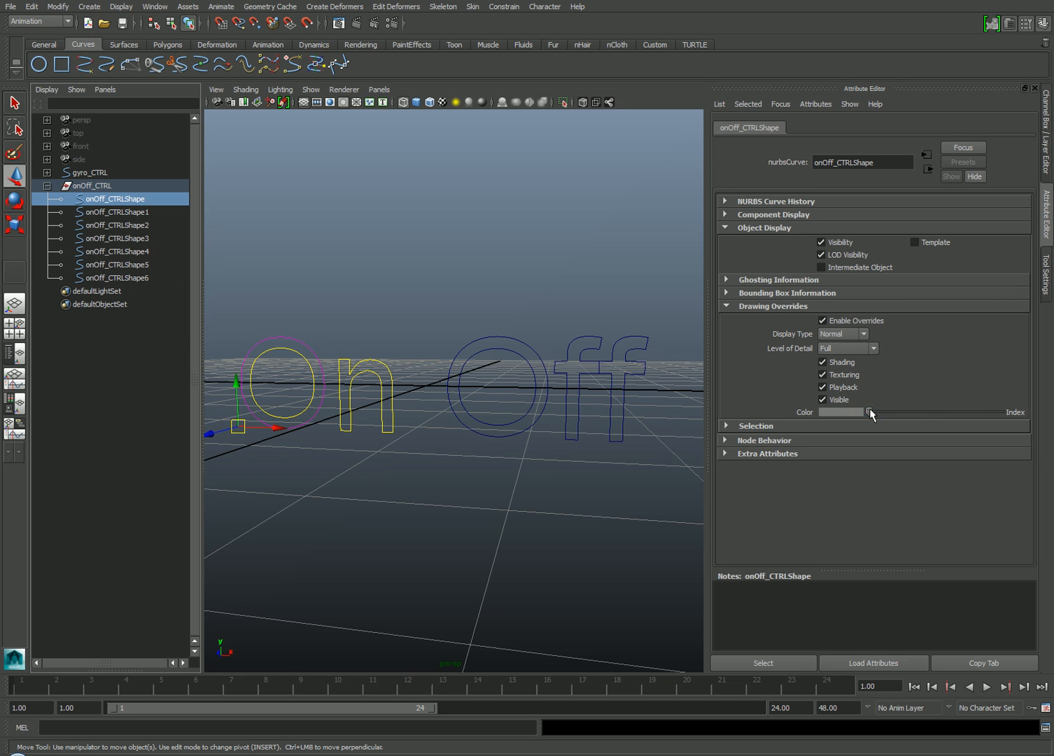
{"action": "left_click_drag", "start_coordinate": [870, 410], "coordinate": [942, 411]}
{"action": "left_click", "coordinate": [364, 299]}
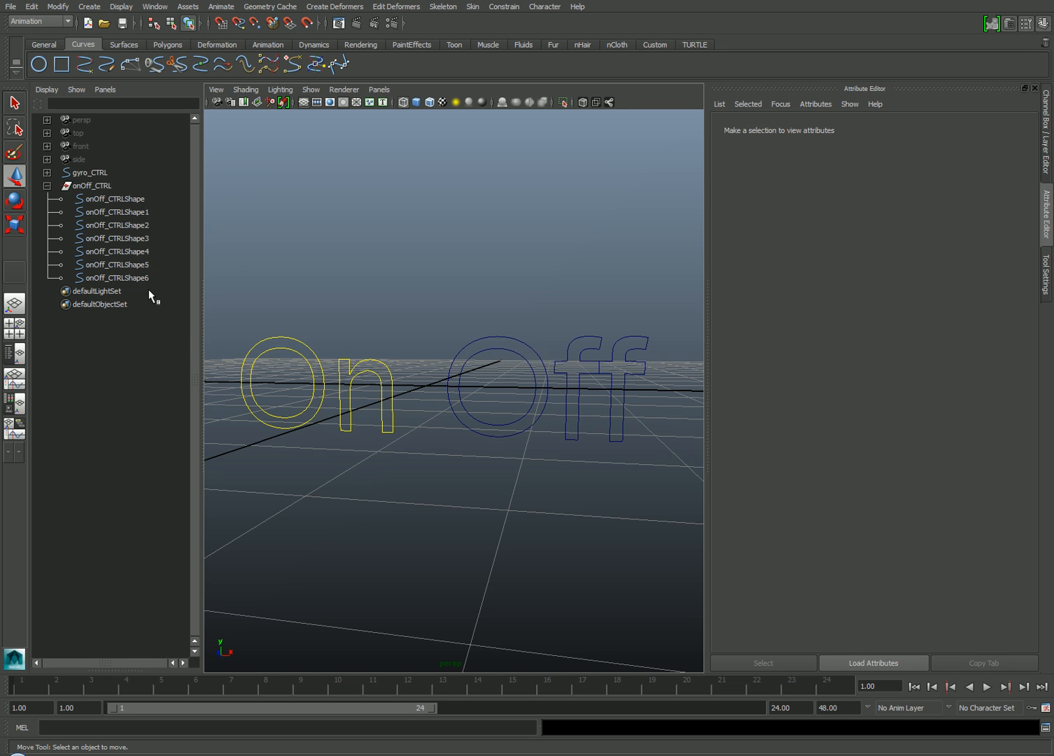
- Select the whole onOff_CTRL control and raise it along the Y axis to about 0.23 cm
{"action": "left_click", "coordinate": [120, 201]}
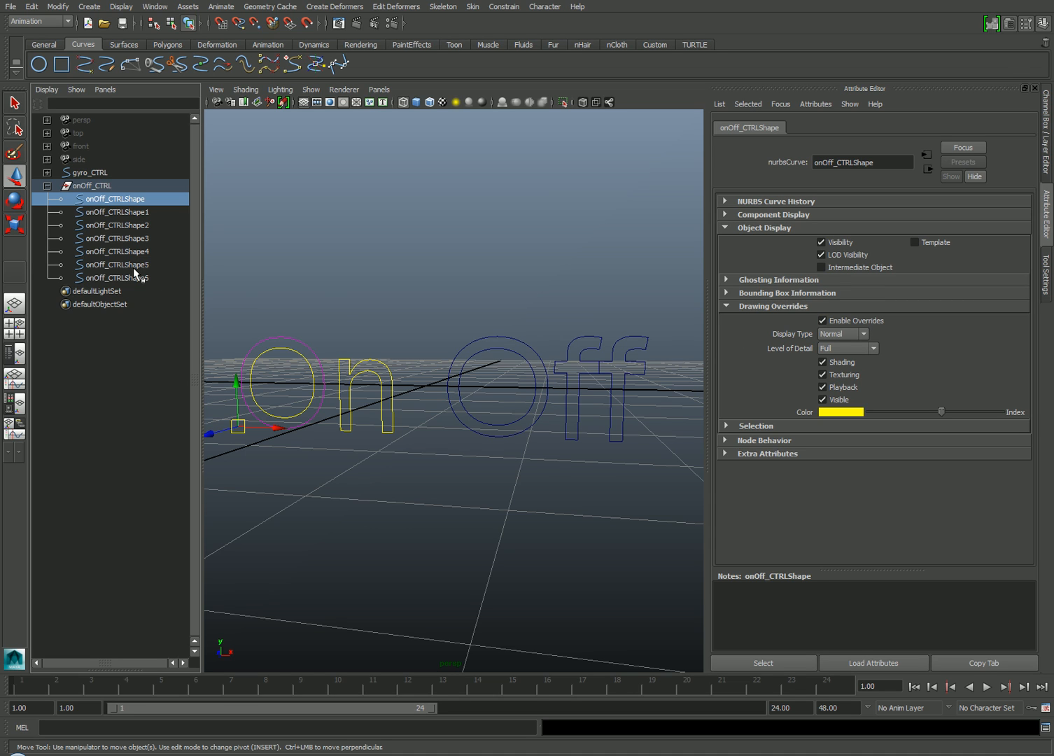
{"action": "left_click", "coordinate": [487, 418]}
{"action": "left_click", "coordinate": [341, 286]}
{"action": "left_click", "coordinate": [341, 393]}
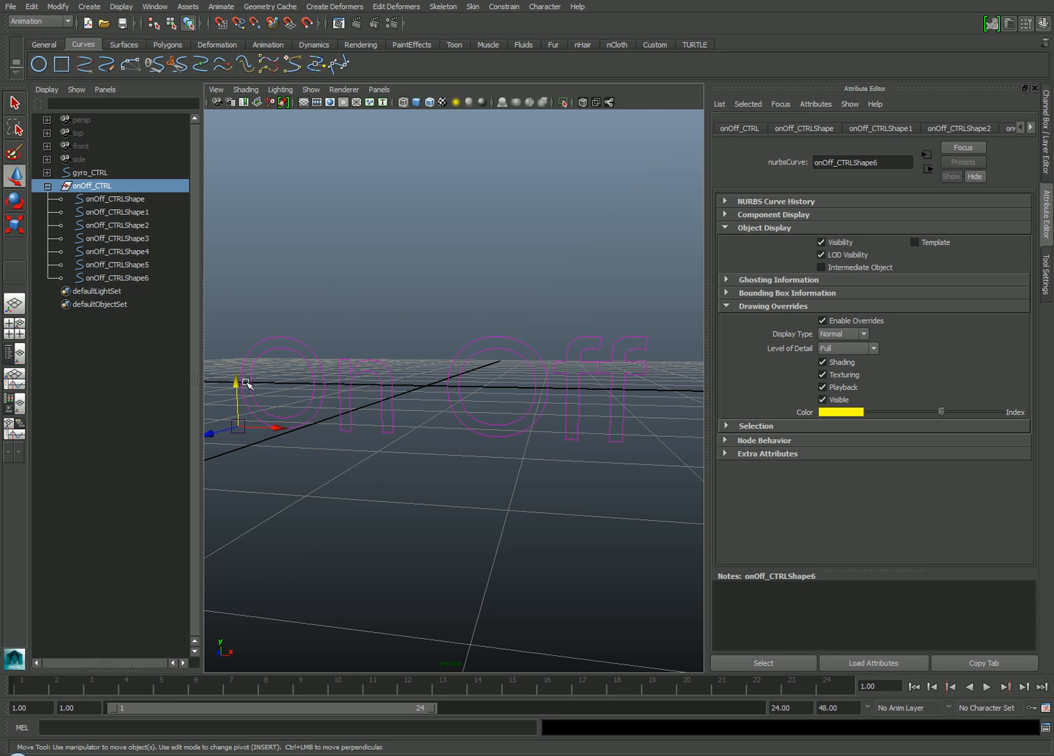
{"action": "left_click_drag", "start_coordinate": [237, 385], "coordinate": [250, 330]}
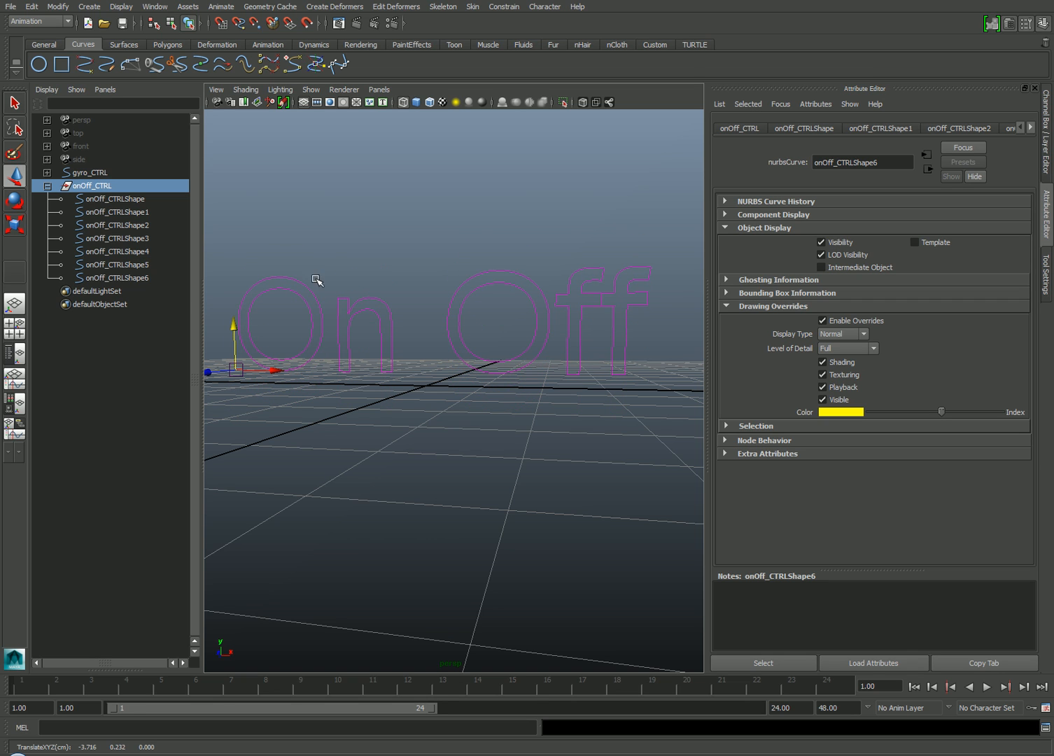
- Load onOff_CTRL as the output in the Connection Editor, choose its translateY attribute and move the window clear of the Attribute Editor
{"action": "left_click", "coordinate": [155, 7]}
{"action": "mouse_move", "coordinate": [168, 27]}
{"action": "left_click", "coordinate": [340, 54]}
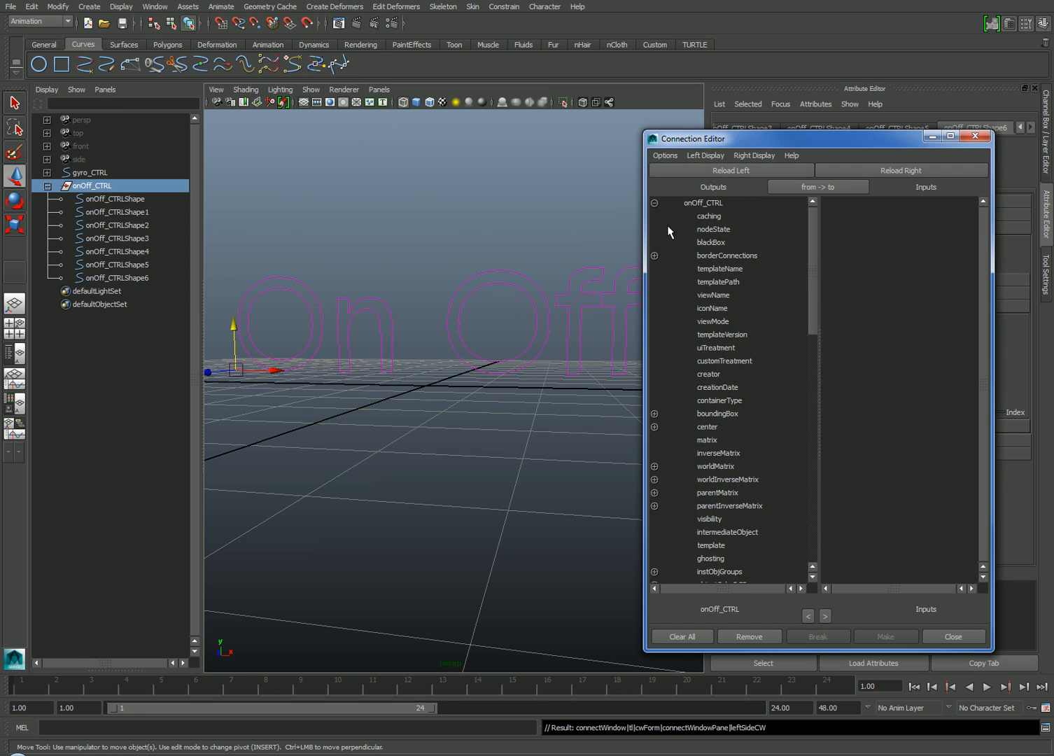
{"action": "scroll", "coordinate": [764, 308], "scroll_direction": "down", "scroll_amount": 10}
{"action": "scroll", "coordinate": [709, 462], "scroll_direction": "down", "scroll_amount": 3}
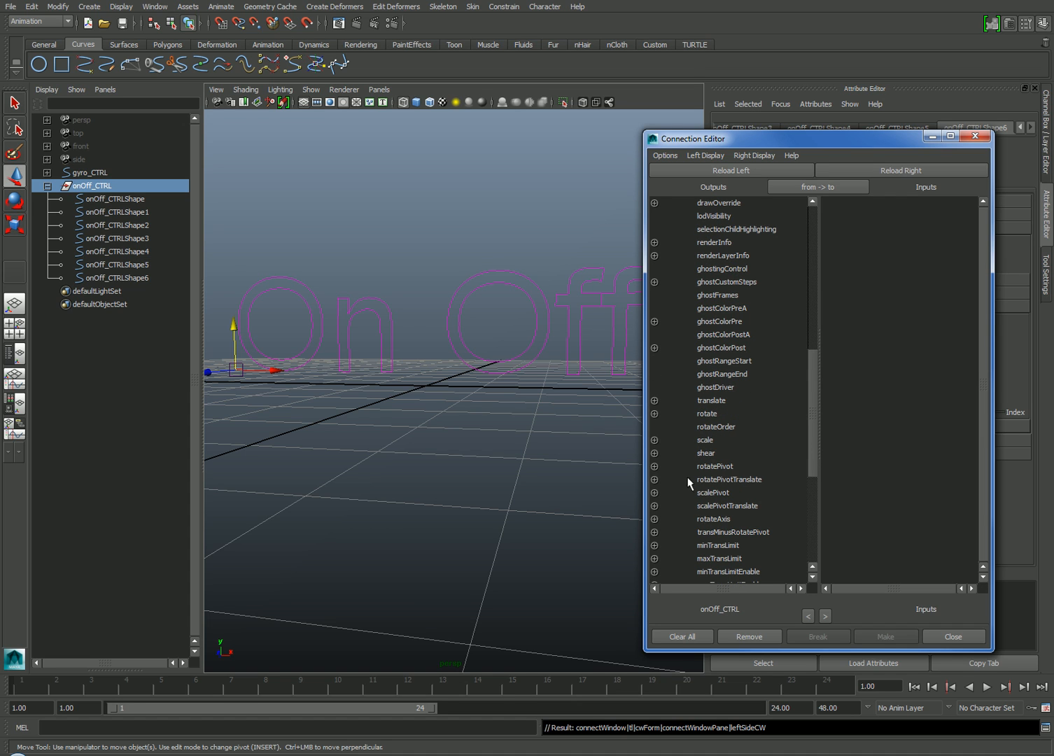
{"action": "left_click", "coordinate": [655, 401]}
{"action": "left_click", "coordinate": [726, 426]}
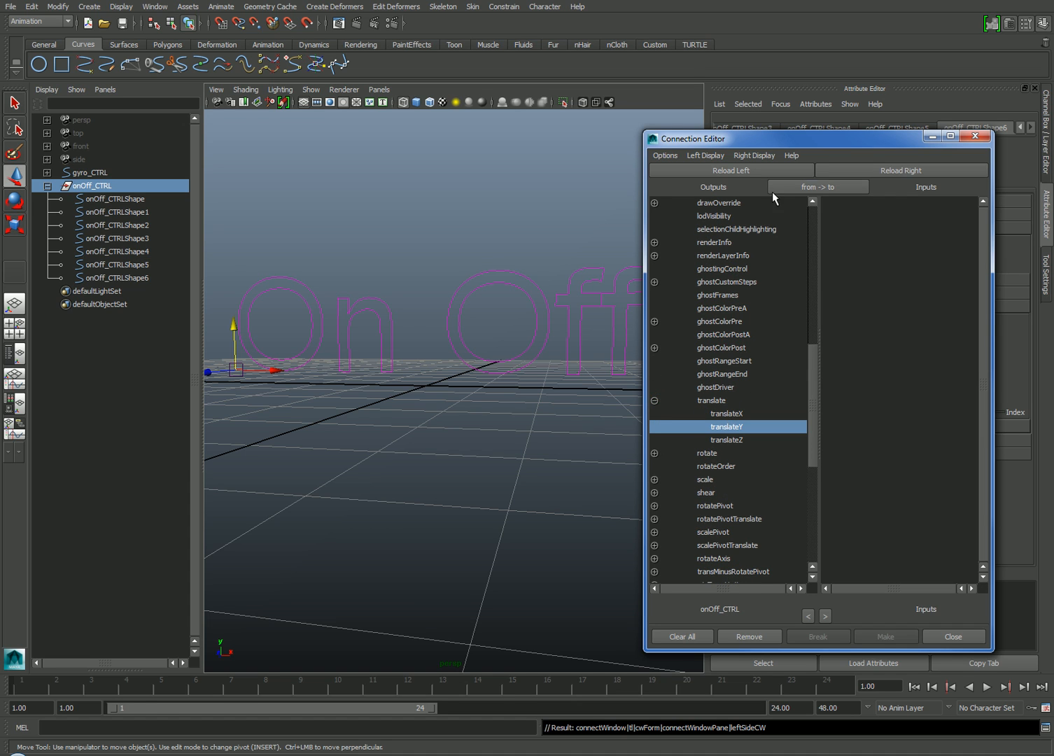
{"action": "left_click_drag", "start_coordinate": [781, 140], "coordinate": [362, 208]}
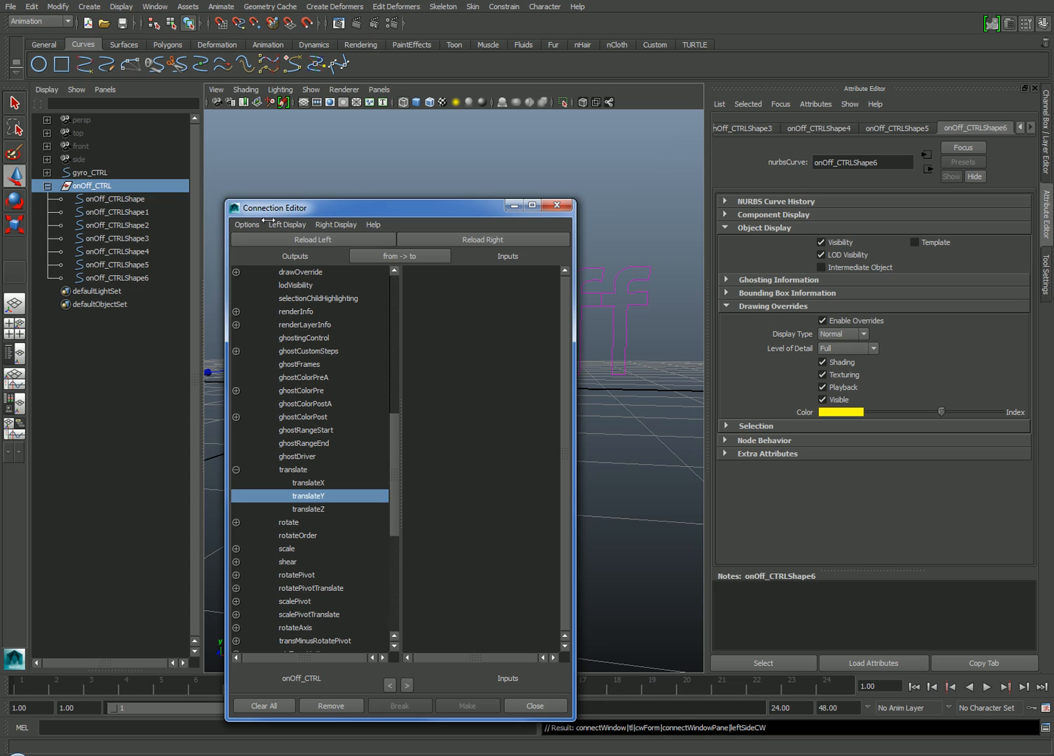
- Load onOff_CTRLShape as the input node and connect the control's translateY to its overrideEnabled attribute under drawOverride
{"action": "left_click", "coordinate": [116, 199]}
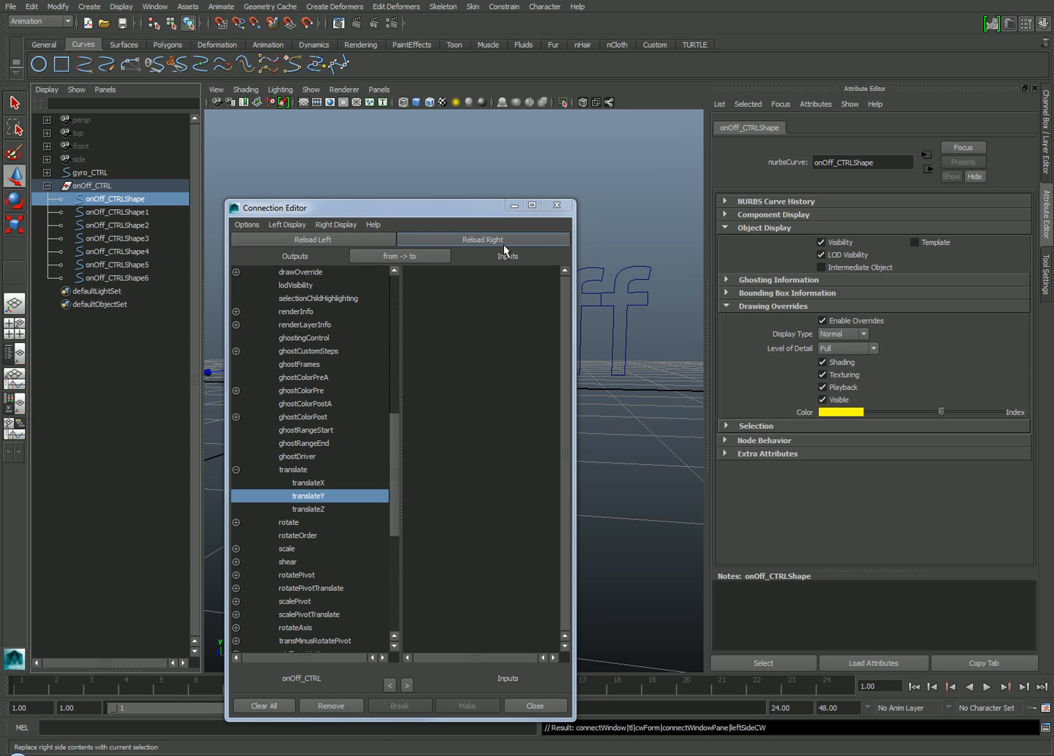
{"action": "left_click", "coordinate": [463, 239]}
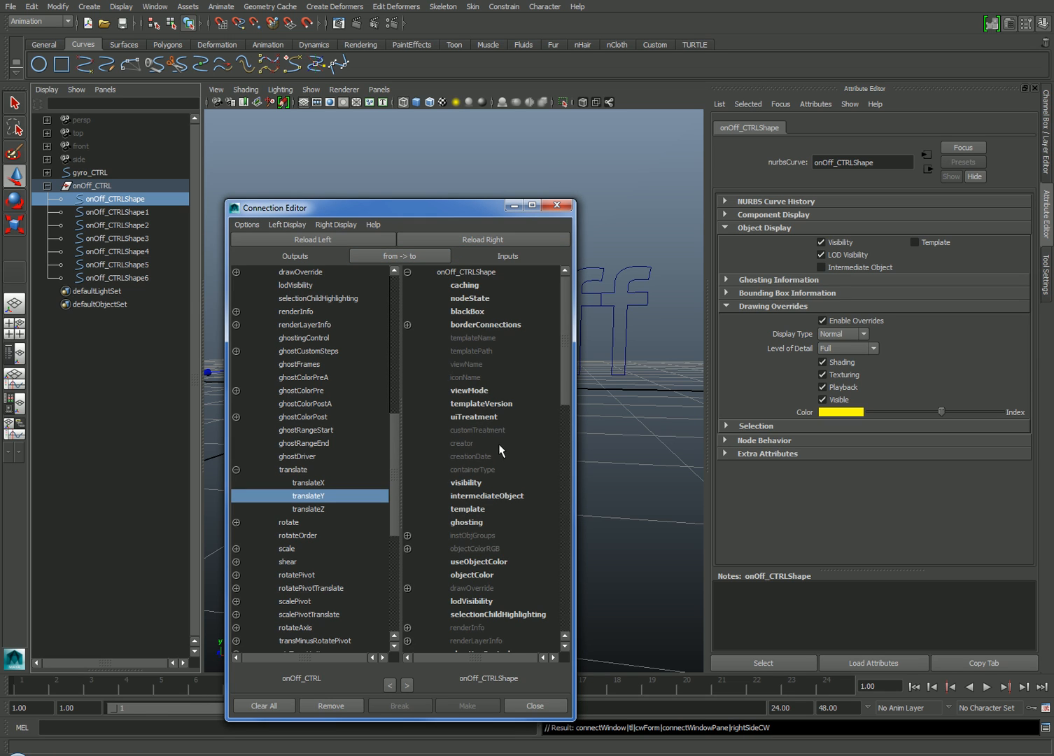
{"action": "scroll", "coordinate": [501, 452], "scroll_direction": "down", "scroll_amount": 3}
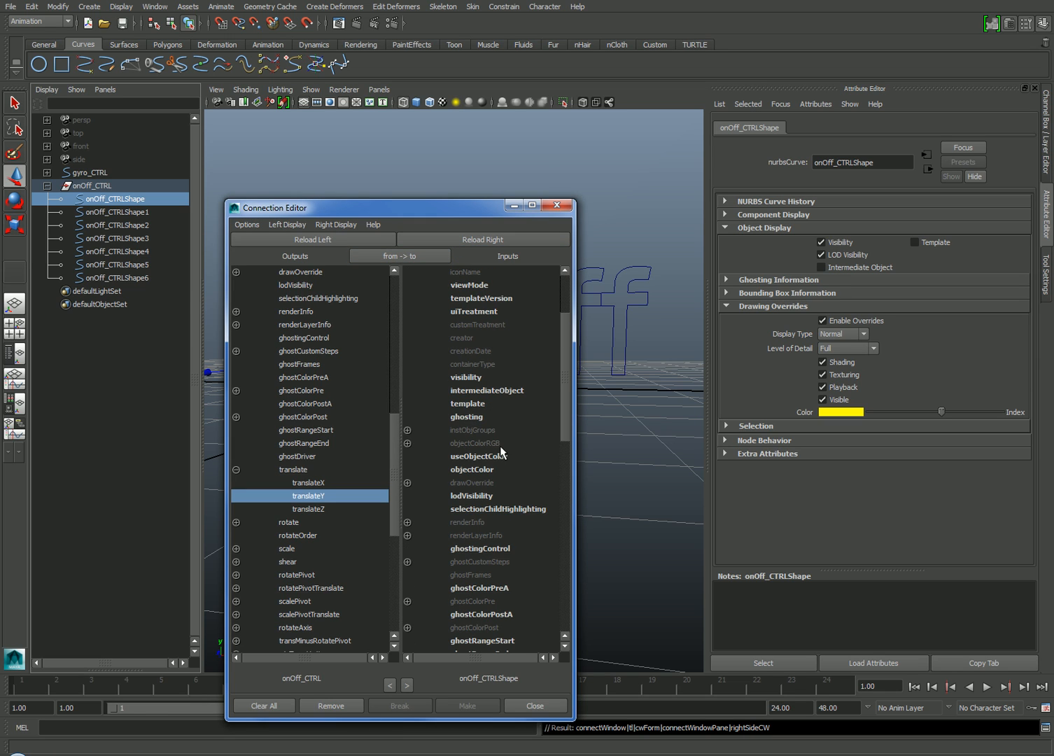
{"action": "left_click", "coordinate": [407, 482]}
{"action": "scroll", "coordinate": [434, 473], "scroll_direction": "down", "scroll_amount": 6}
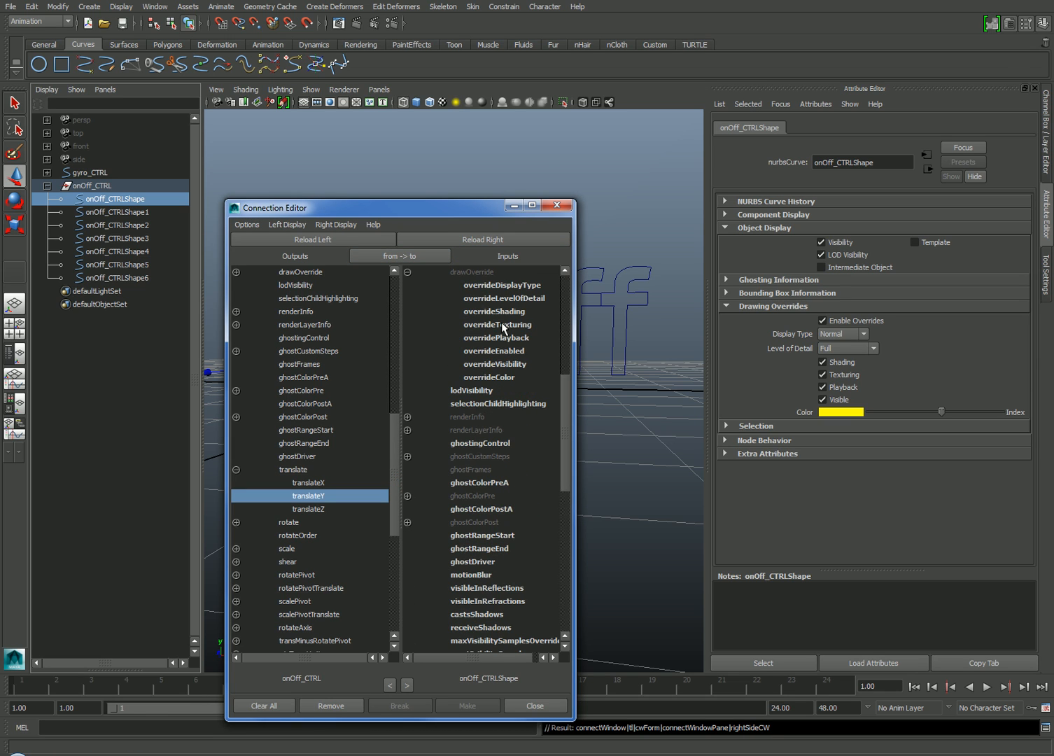
{"action": "left_click", "coordinate": [506, 350]}
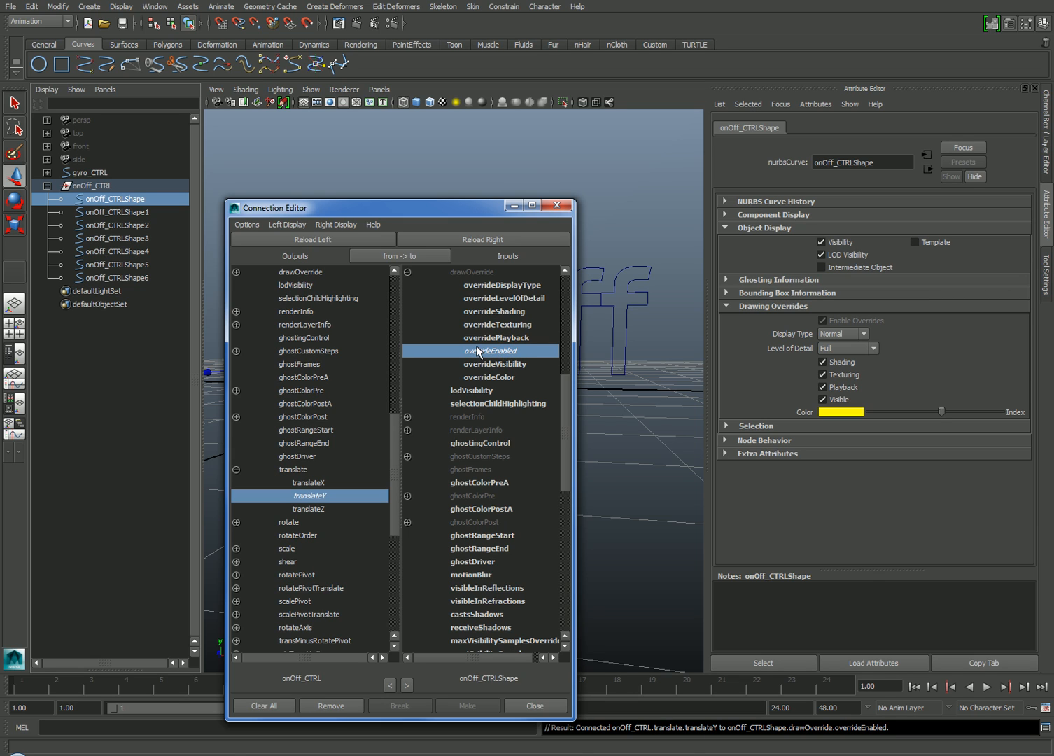
- Load onOff_CTRLShape5 as the input node and connect translateY to its overrideEnabled attribute
{"action": "left_click", "coordinate": [115, 265]}
{"action": "left_click", "coordinate": [504, 239]}
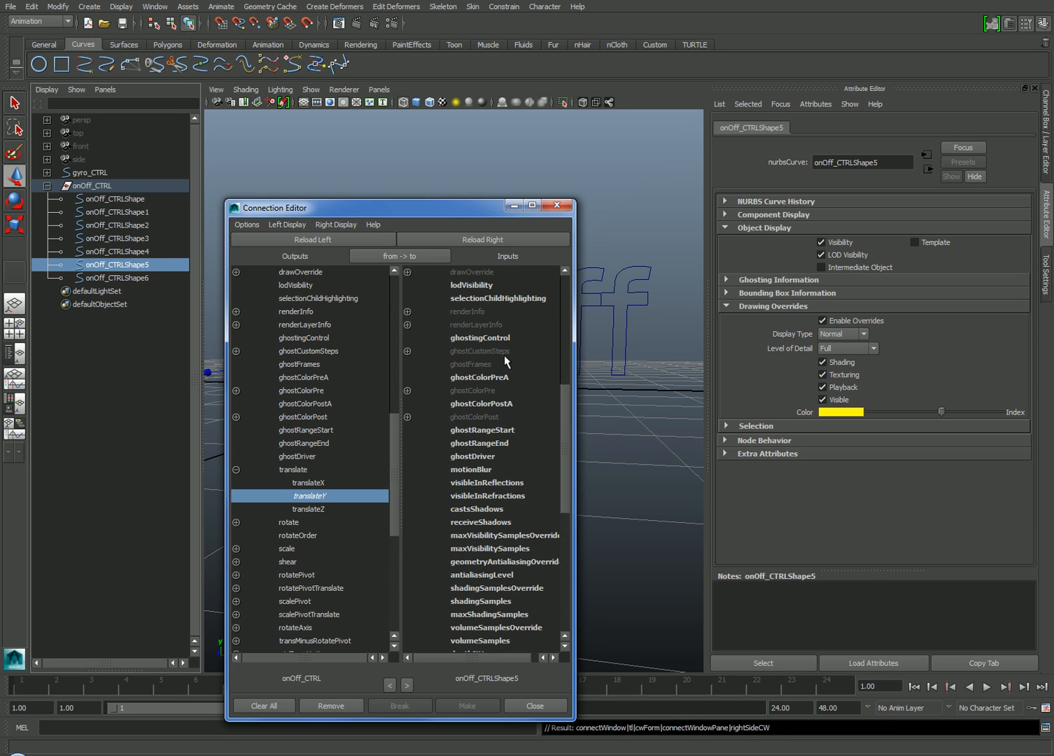
{"action": "scroll", "coordinate": [422, 366], "scroll_direction": "up", "scroll_amount": 3}
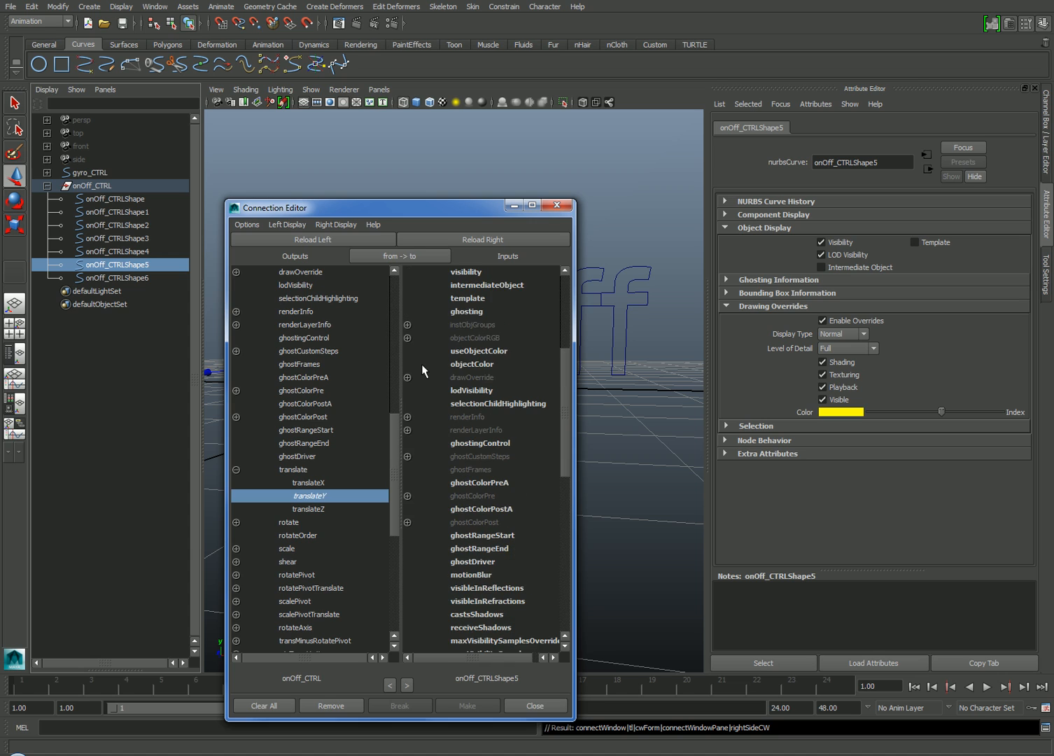
{"action": "left_click", "coordinate": [407, 378]}
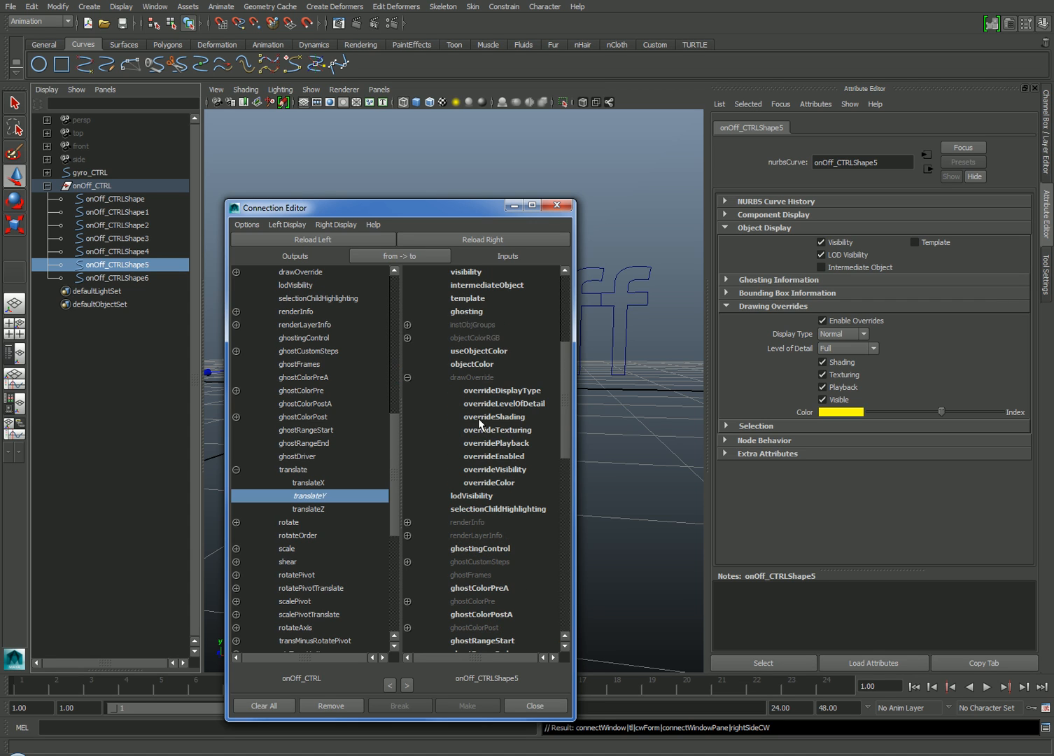
{"action": "left_click", "coordinate": [506, 457]}
- Connect translateY to the overrideEnabled attribute of onOff_CTRLShape6 and close the Connection Editor
{"action": "left_click", "coordinate": [116, 278]}
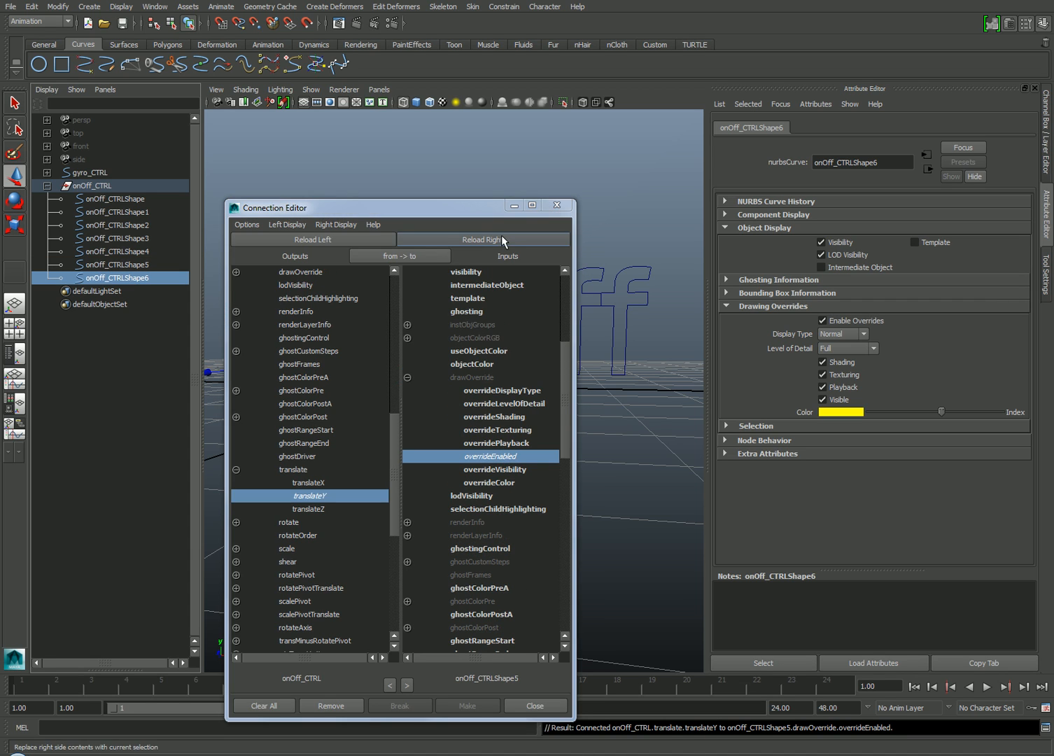
{"action": "left_click", "coordinate": [502, 240]}
{"action": "left_click", "coordinate": [406, 378]}
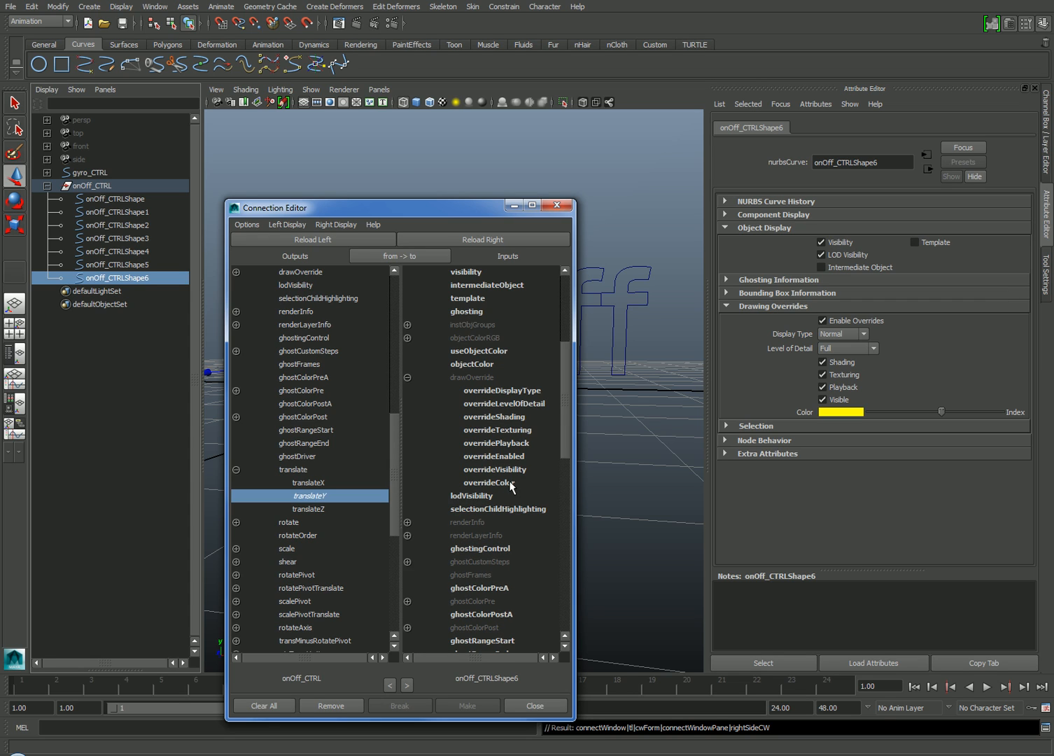
{"action": "left_click", "coordinate": [510, 459]}
{"action": "left_click", "coordinate": [557, 206]}
- Test the color switch by moving onOff_CTRL up and then below the grid along Y, deselecting it after each move
{"action": "left_click", "coordinate": [351, 309]}
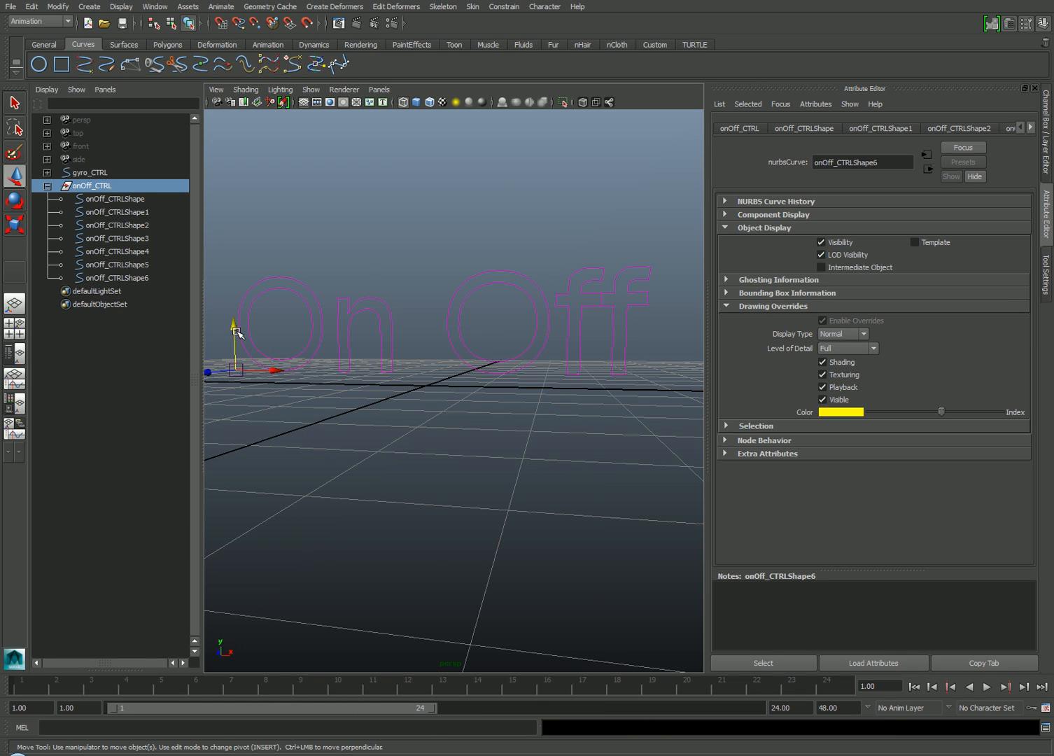
{"action": "left_click_drag", "start_coordinate": [236, 329], "coordinate": [237, 297]}
{"action": "left_click", "coordinate": [303, 233]}
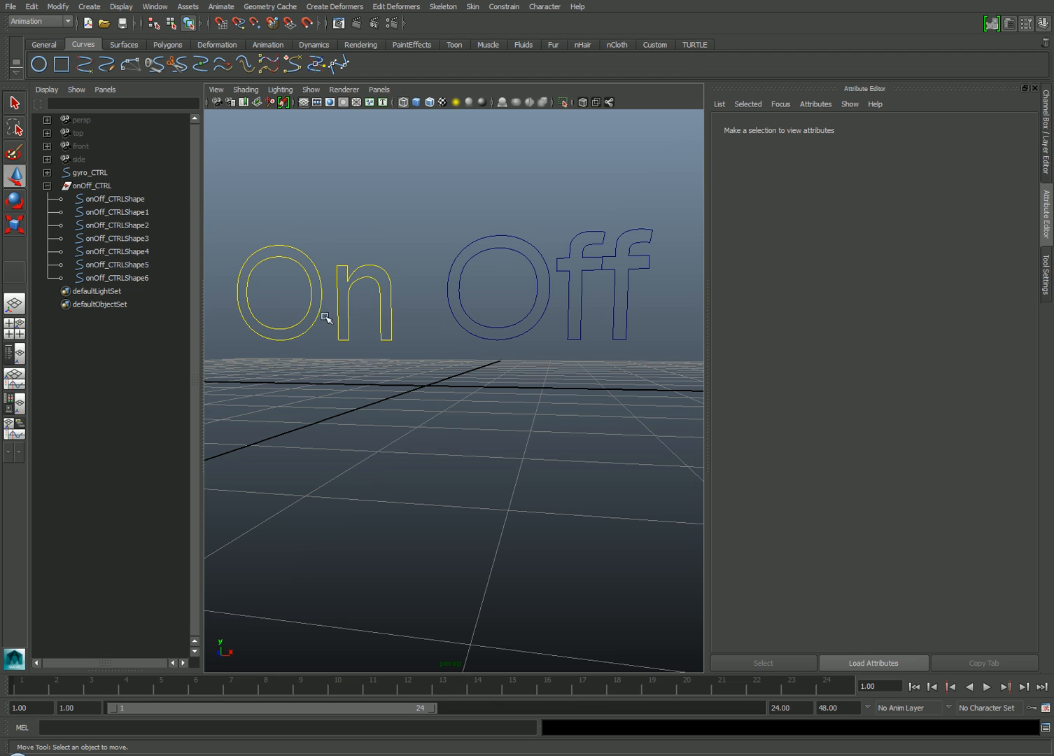
{"action": "left_click", "coordinate": [302, 260]}
{"action": "left_click_drag", "start_coordinate": [235, 300], "coordinate": [237, 360]}
{"action": "left_click", "coordinate": [341, 290]}
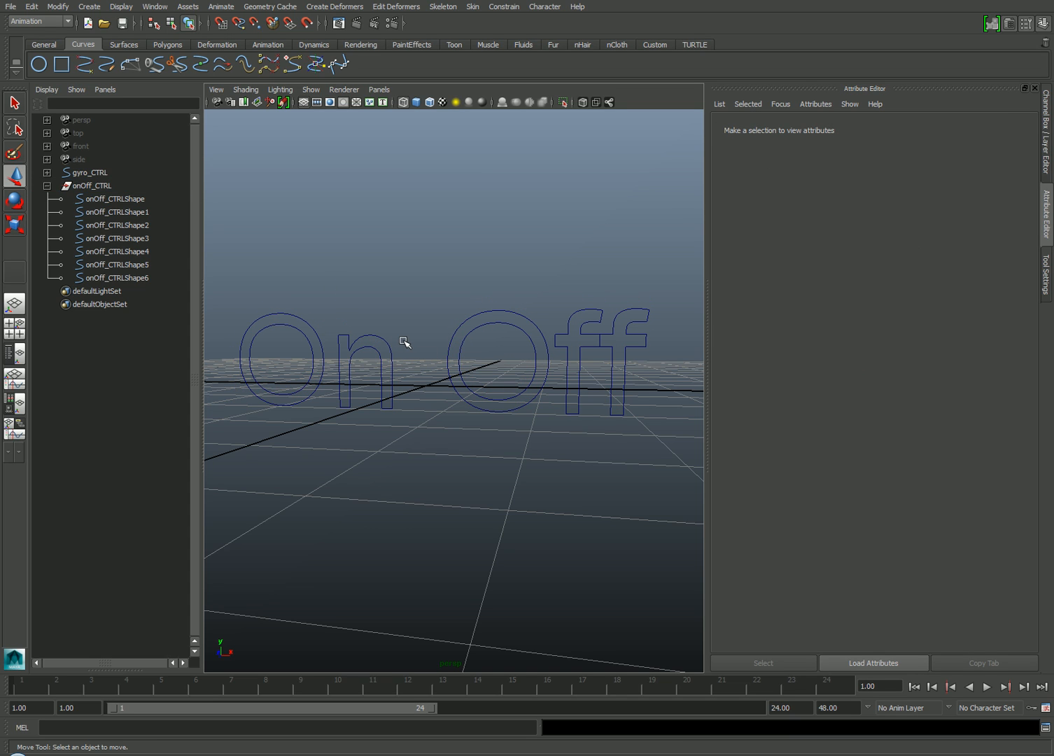
- Raise onOff_CTRL back above the grid and deselect it to check the "On" color alongside the gyro control
{"action": "left_click", "coordinate": [350, 343]}
{"action": "right_click_drag", "start_coordinate": [474, 383], "coordinate": [392, 279], "text": "alt"}
{"action": "left_click", "coordinate": [439, 255]}
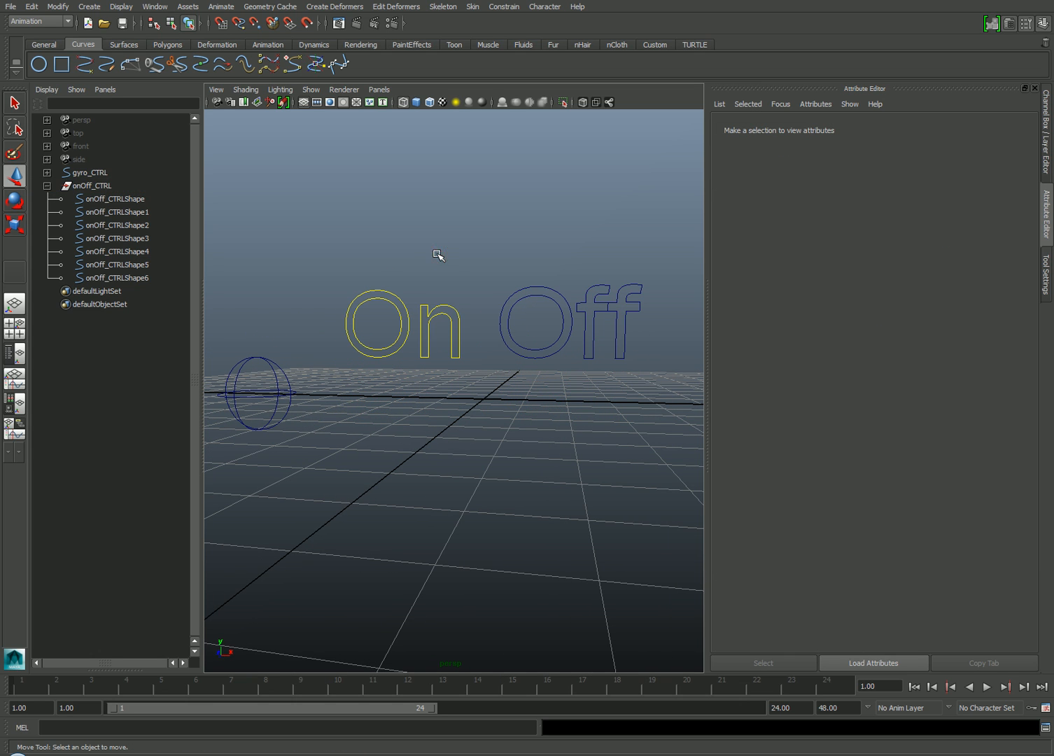